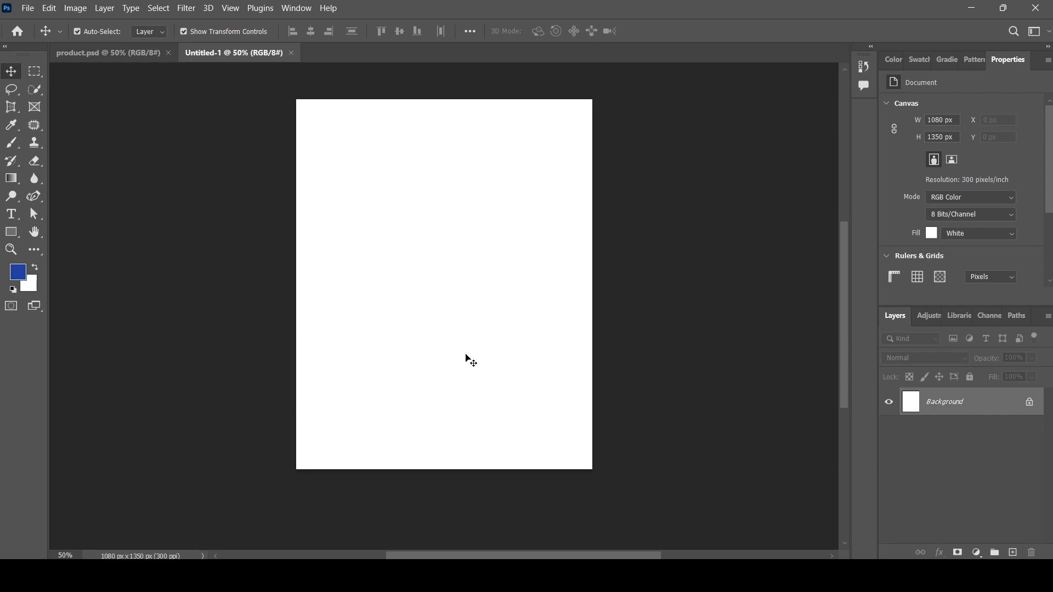
Add a gradient fill layer above the background, running from light blue at the lower edge to dark navy at the upper edge.
scroll(468, 351, up, 2)
scroll(407, 263, down, 1)
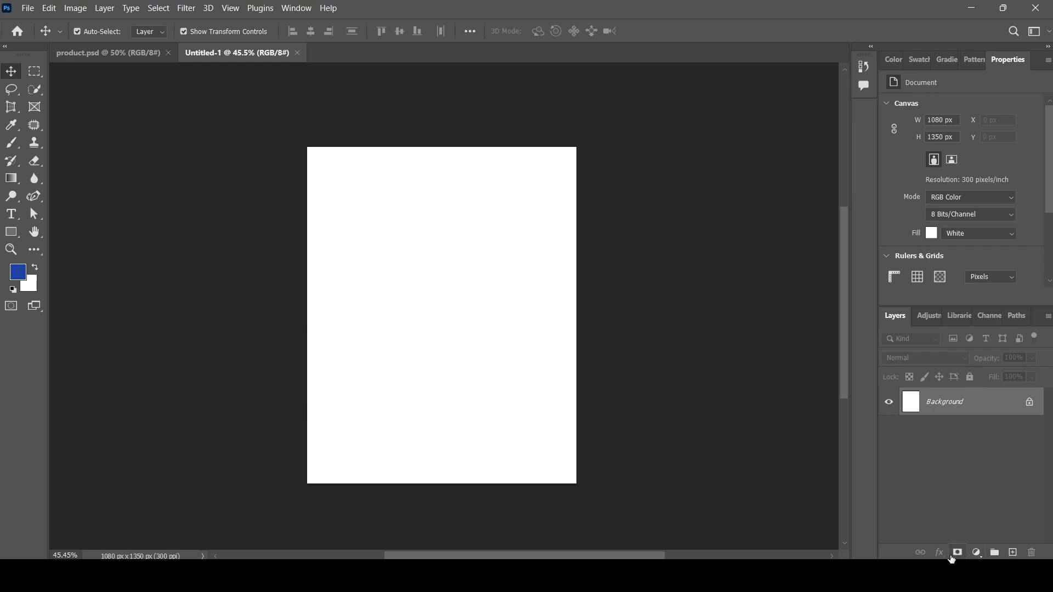
click(979, 323)
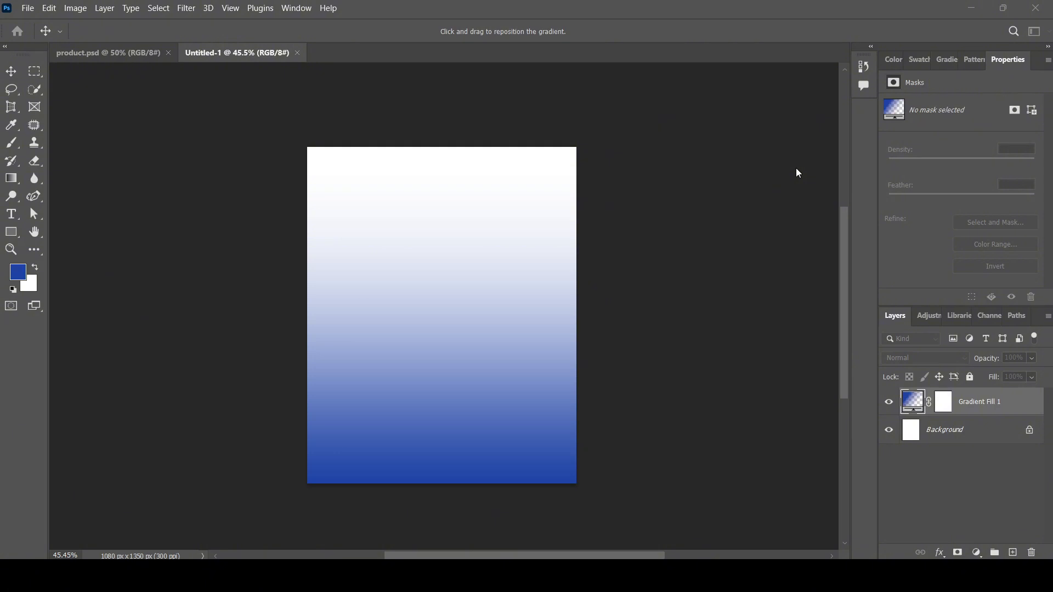
key(i)
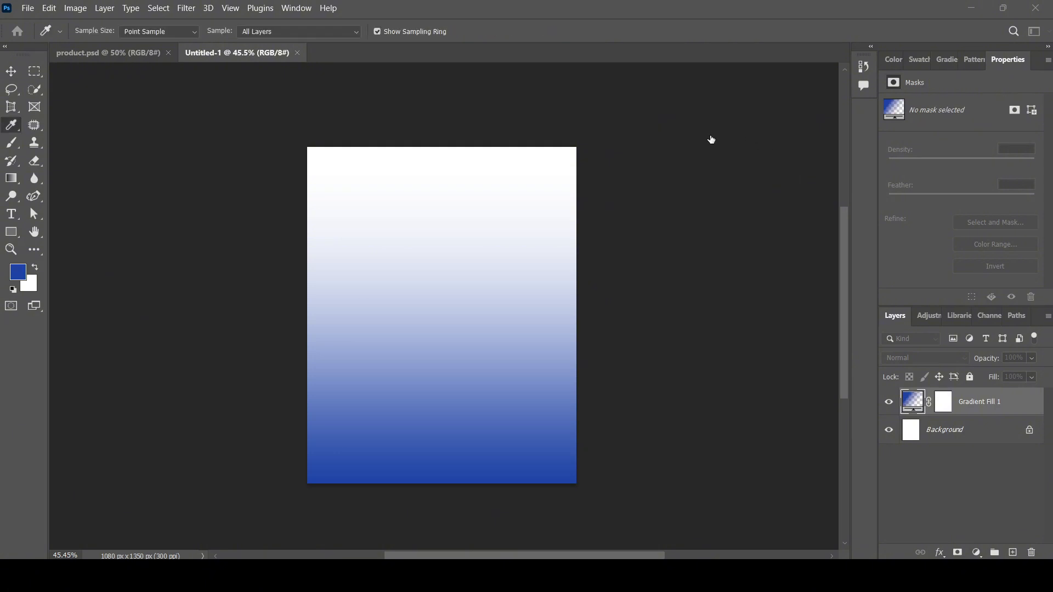
click(777, 158)
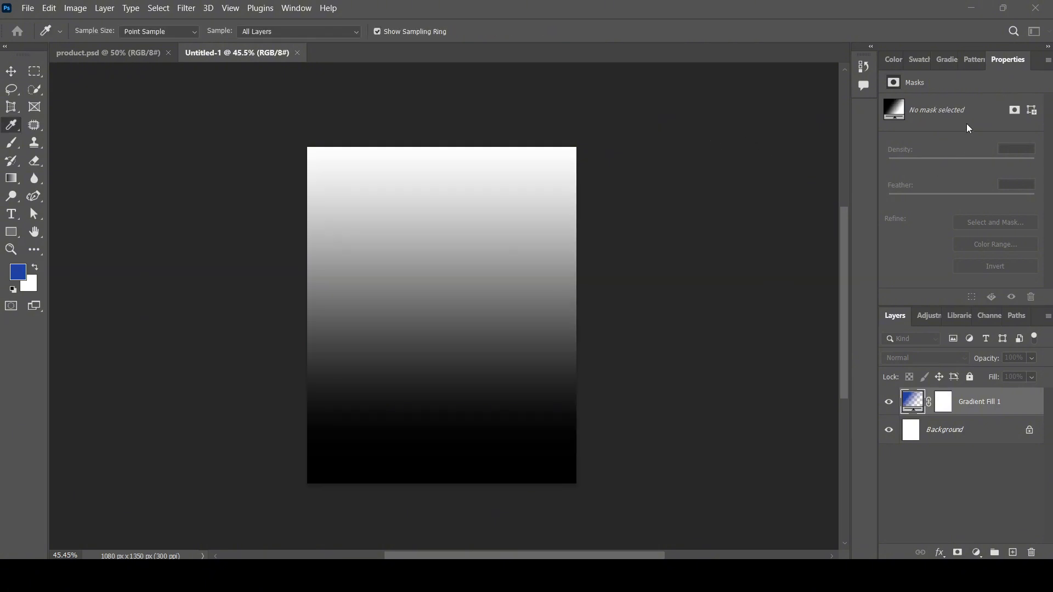
click(967, 124)
click(805, 173)
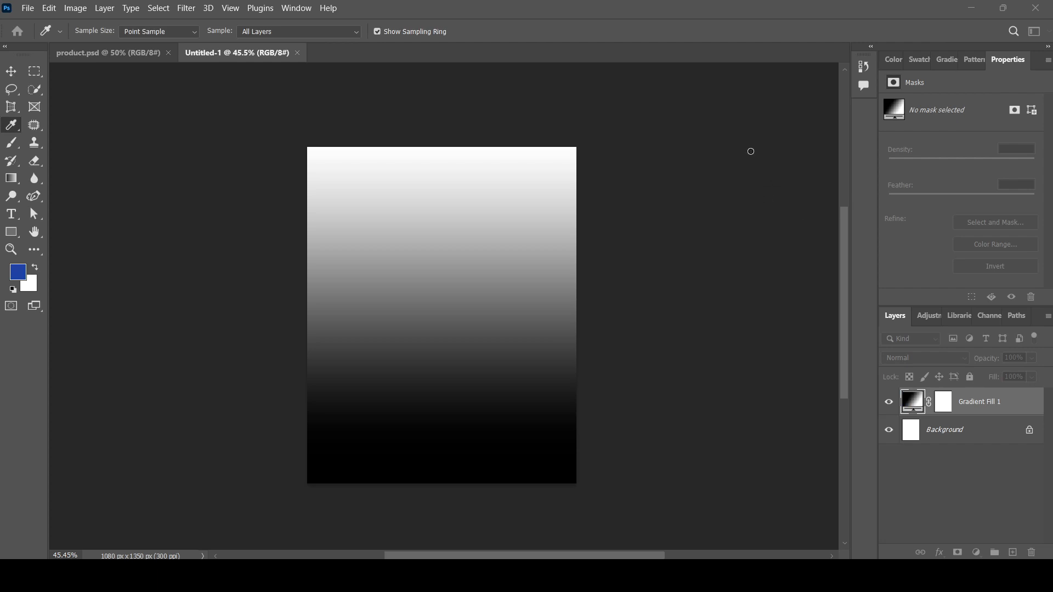
click(751, 153)
click(936, 143)
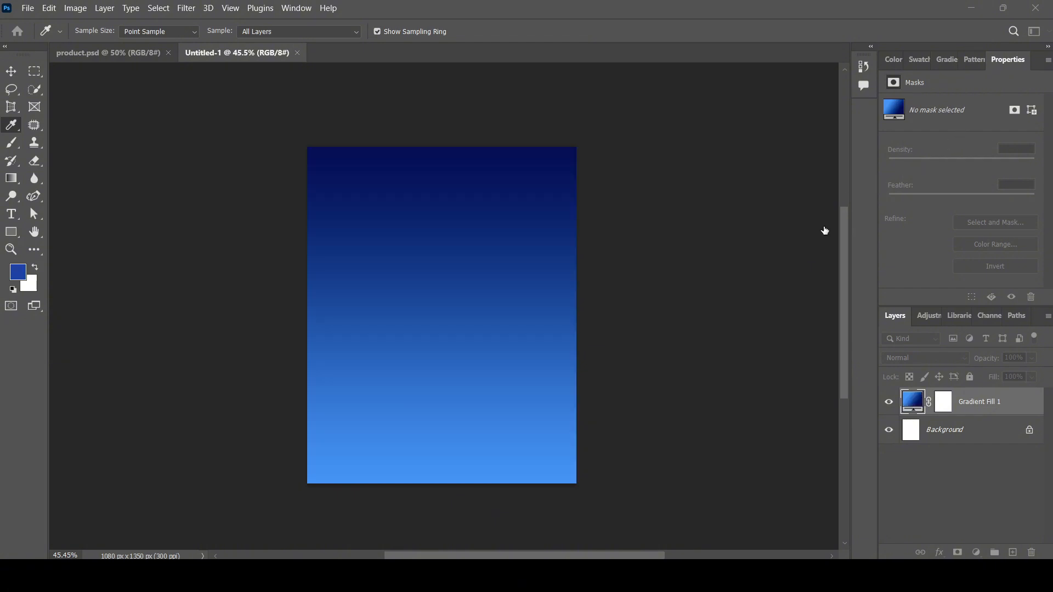
click(967, 126)
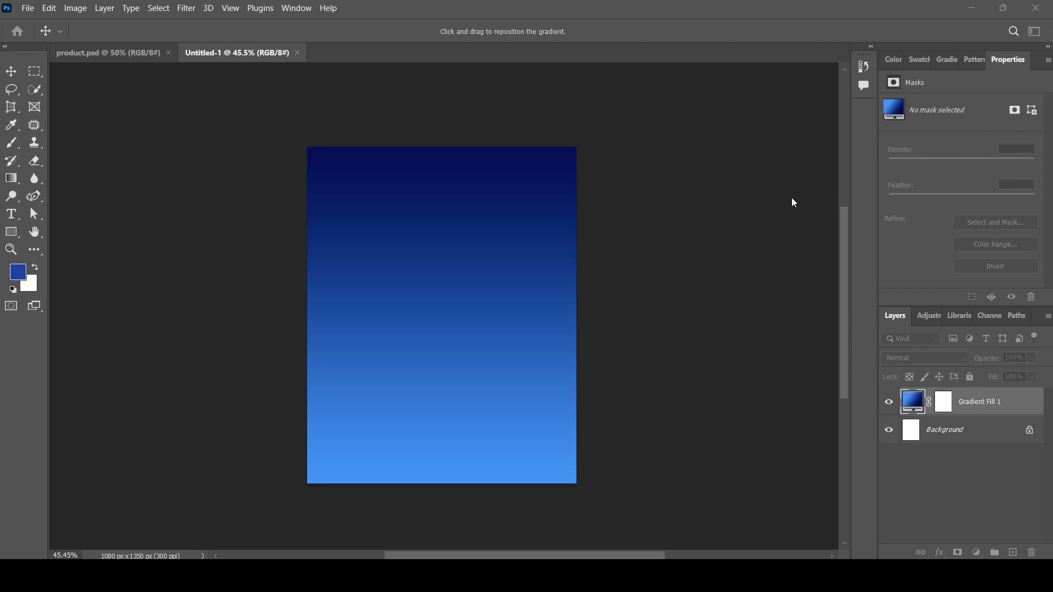
Change the gradient fill's style to radial, with light blue in the centre and navy outside, and apply it.
click(793, 219)
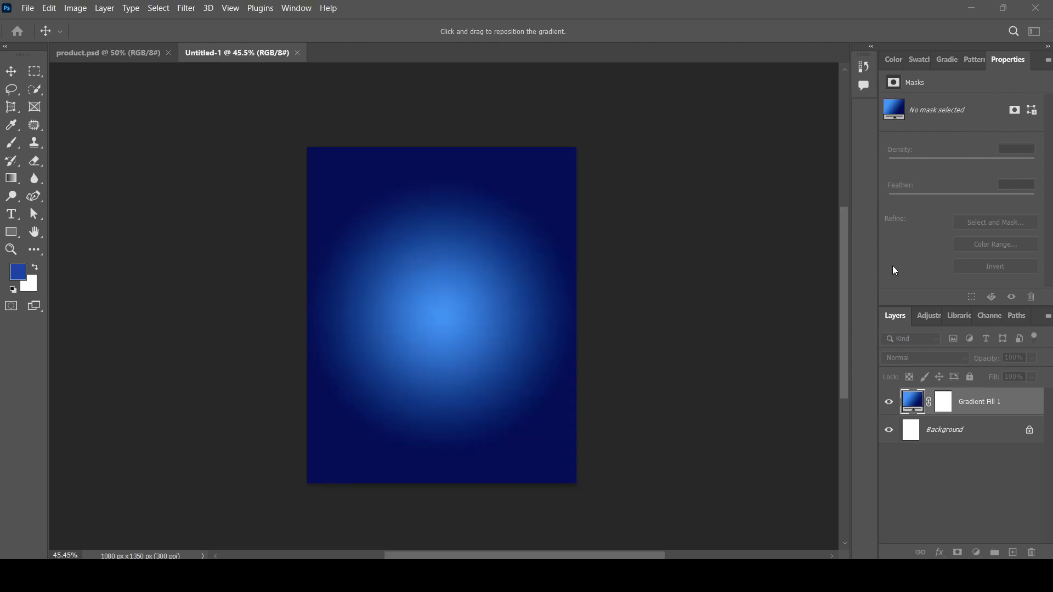
click(772, 262)
click(773, 262)
key(i)
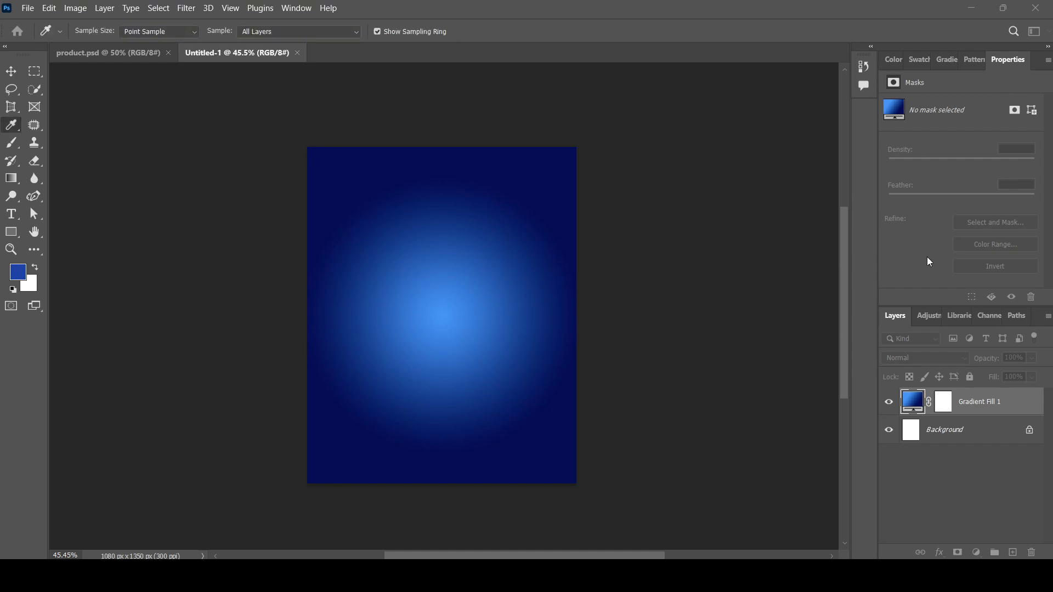
key(v)
key(i)
key(v)
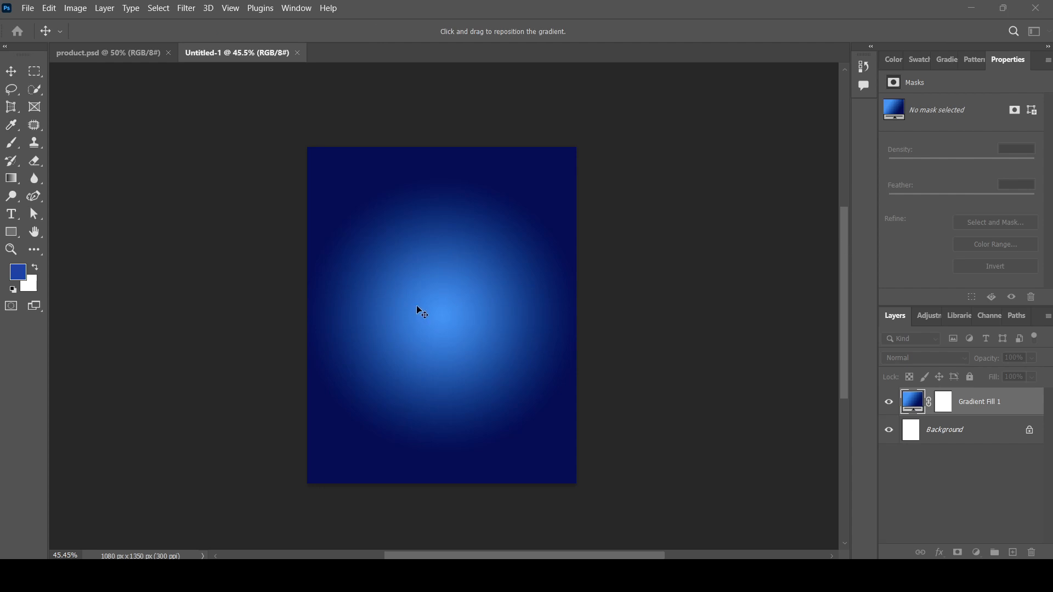
key(Return)
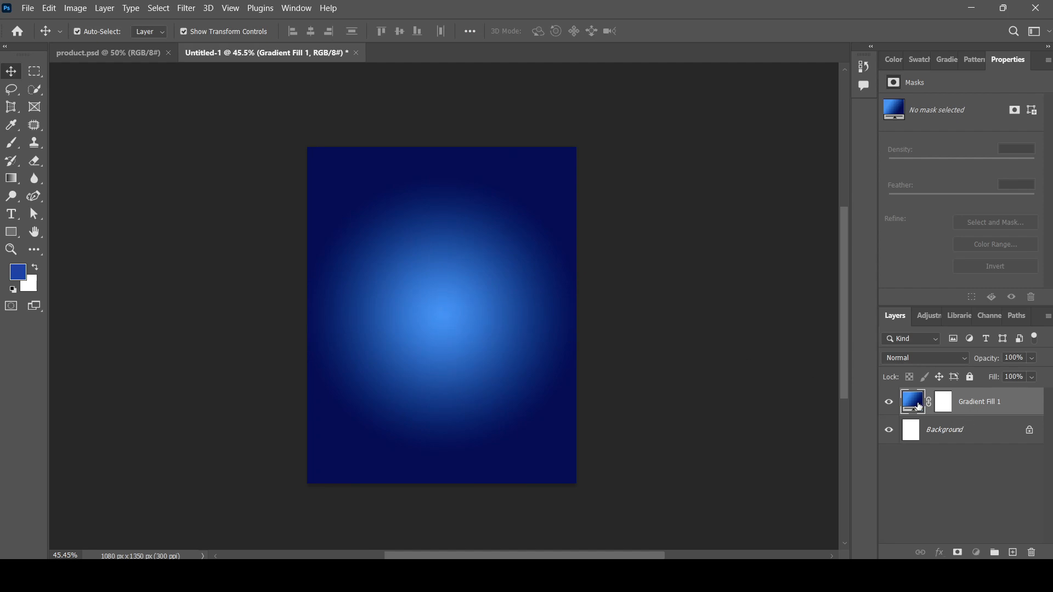
Reopen the gradient fill, try its reversed colours and restore them, nudge the glow near the canvas centre and apply.
double_click(914, 402)
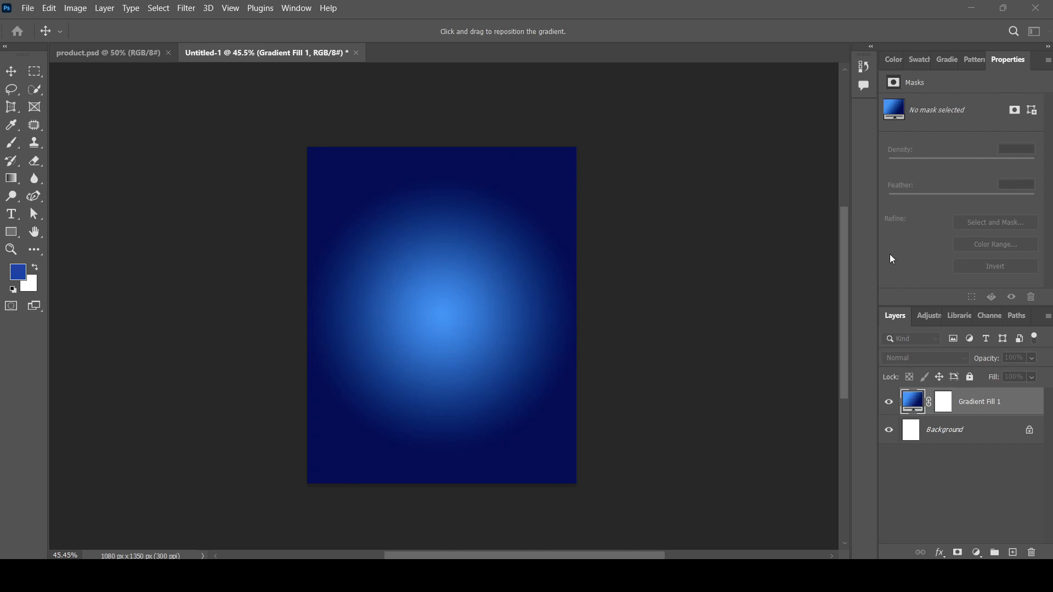
click(775, 261)
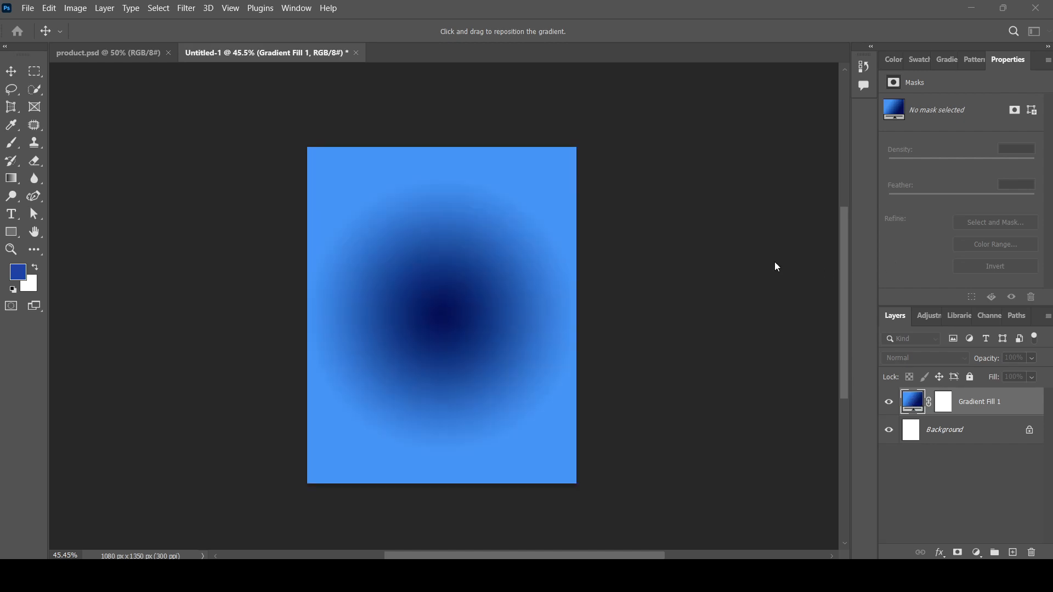
click(777, 267)
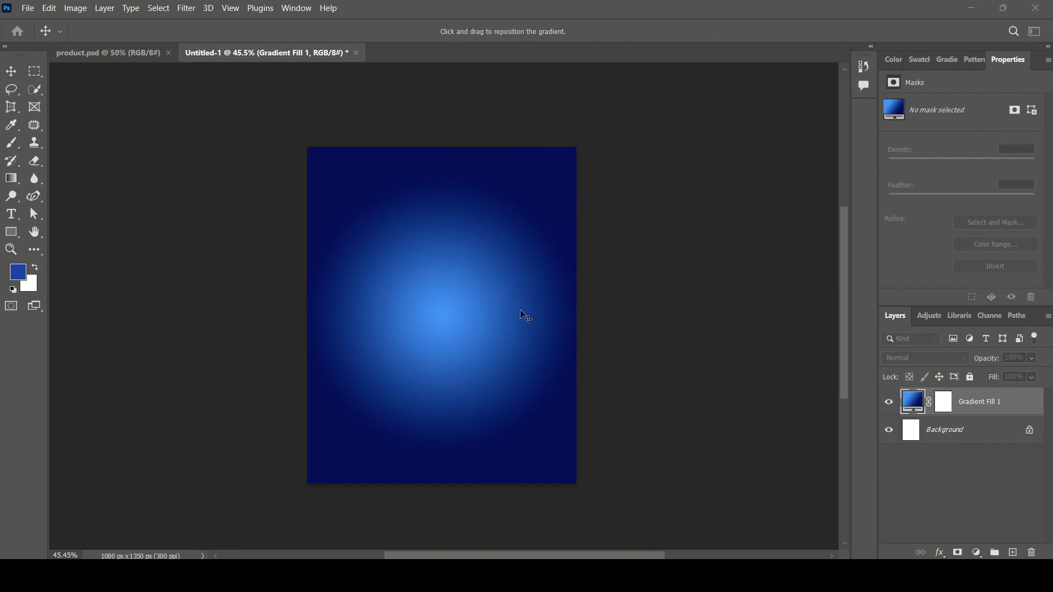
drag(526, 315, 466, 310)
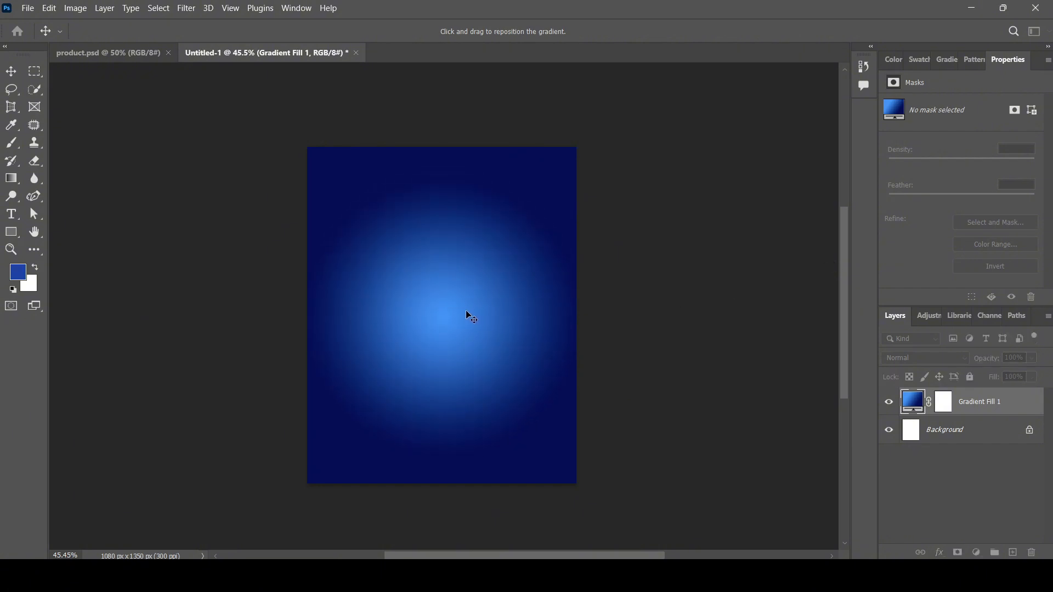
click(974, 172)
scroll(453, 291, down, 3)
scroll(419, 337, up, 2)
scroll(419, 337, up, 3)
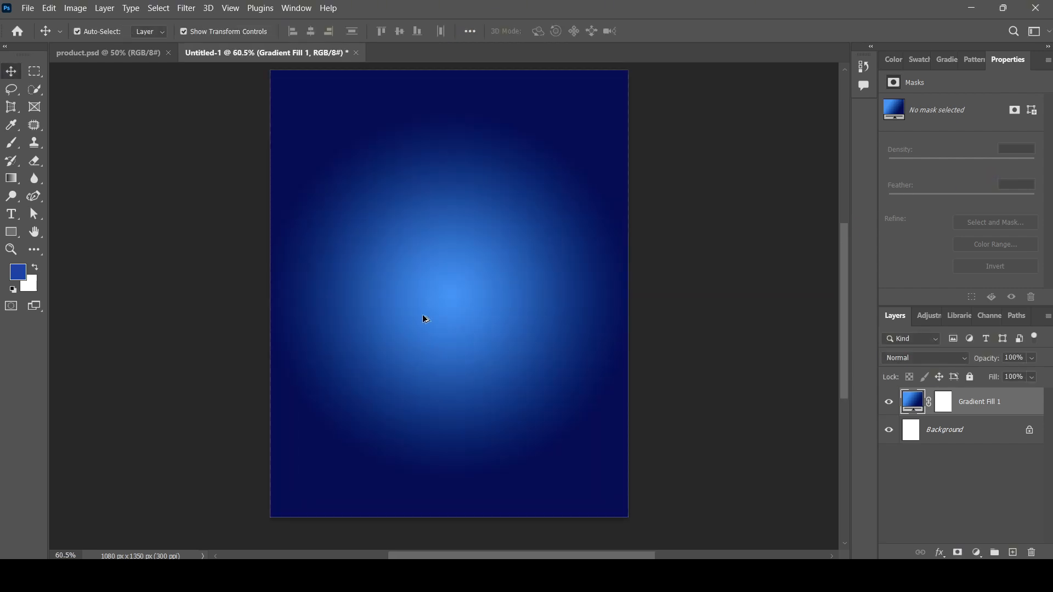
scroll(461, 322, down, 3)
click(653, 303)
click(433, 328)
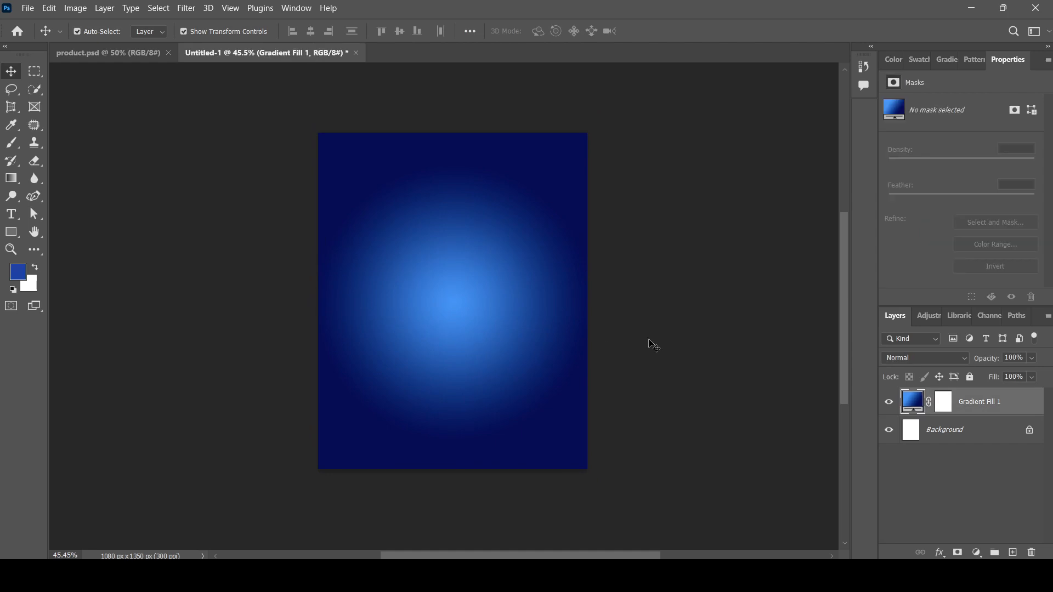
scroll(652, 346, up, 2)
scroll(652, 346, down, 1)
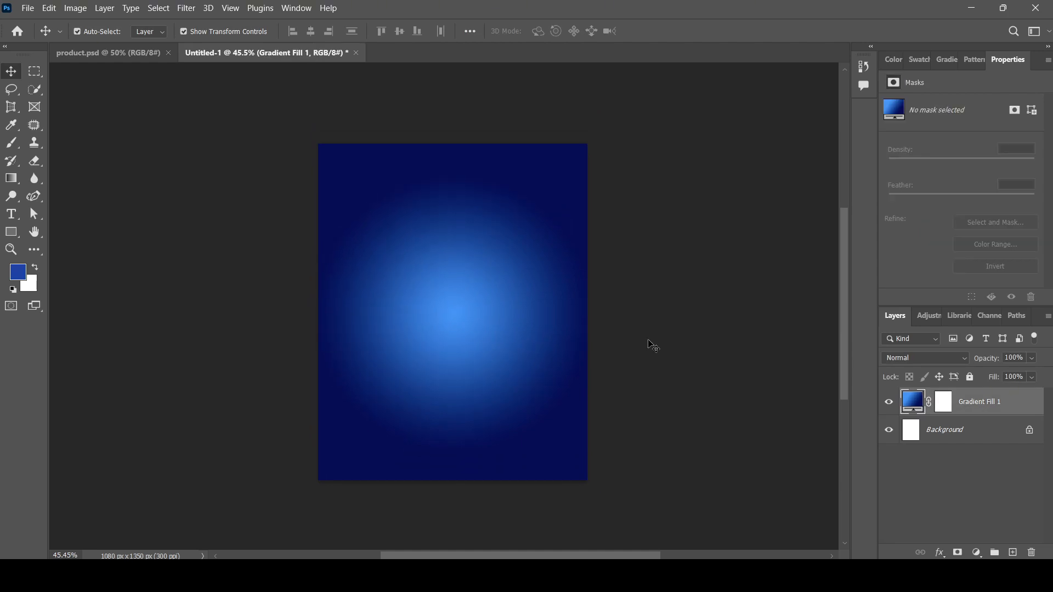
Duplicate the gradient fill layer and convert the copy to a smart object.
key(ctrl+j)
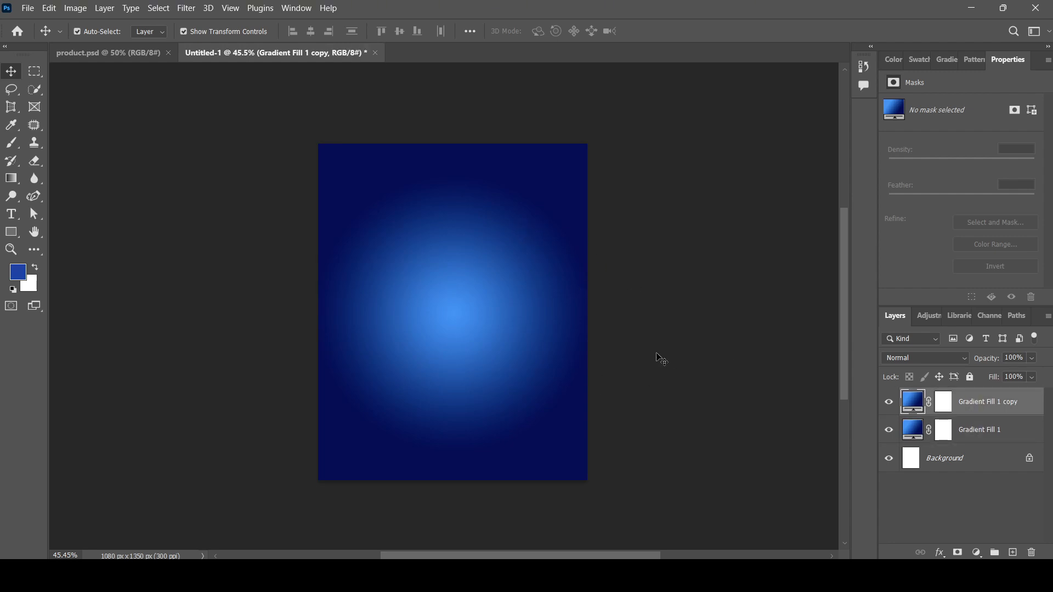
key(ctrl+o)
click(910, 197)
key(ctrl+t)
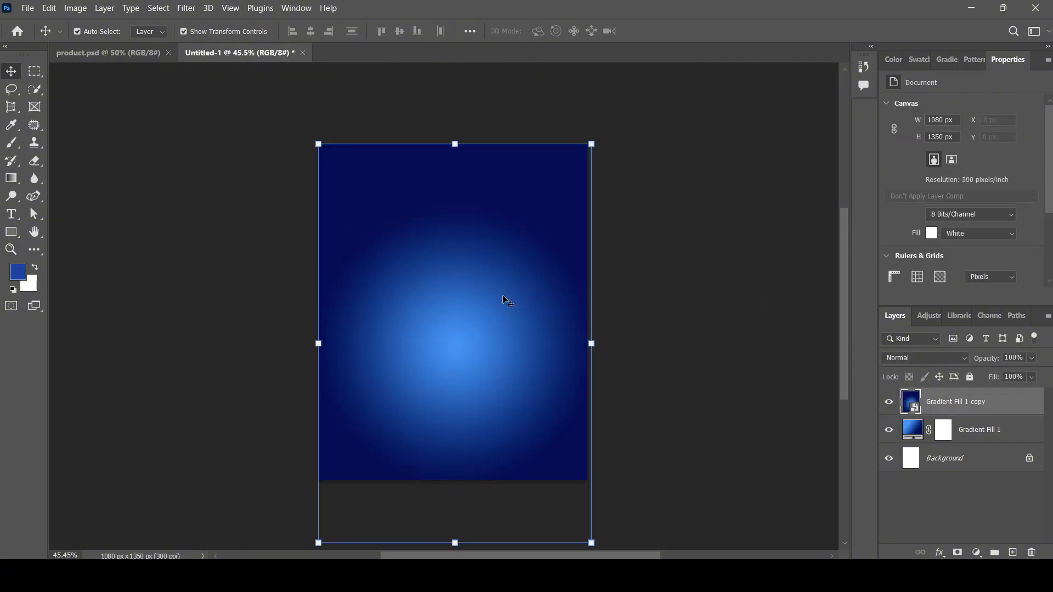
Squash the gradient copy from its upper edge to about 54% height so it covers only the lower part of the canvas.
scroll(502, 292, down, 3)
scroll(496, 286, up, 1)
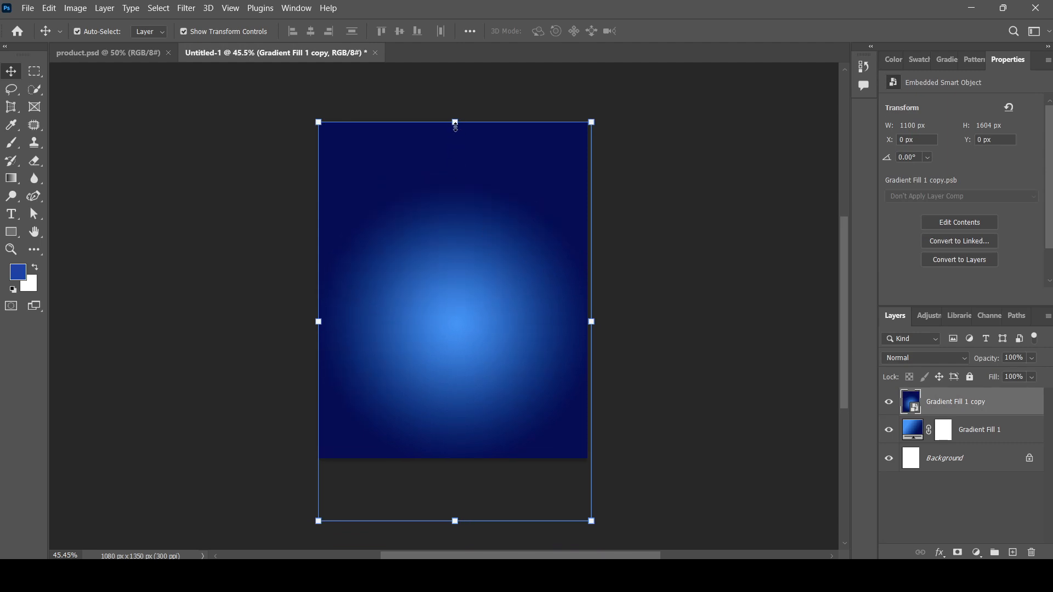
drag(455, 122, 463, 313)
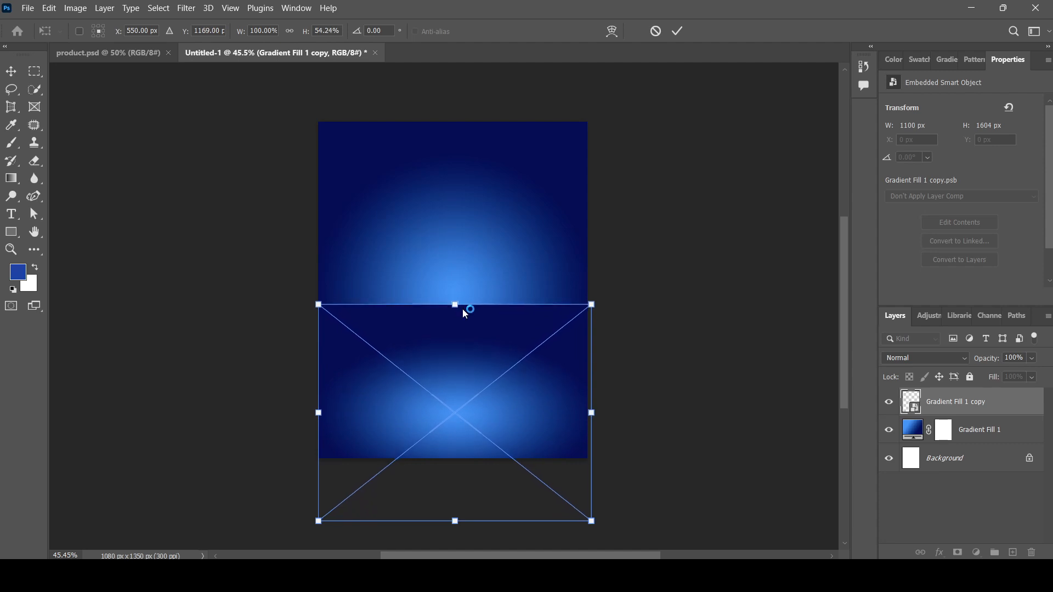
key(Return)
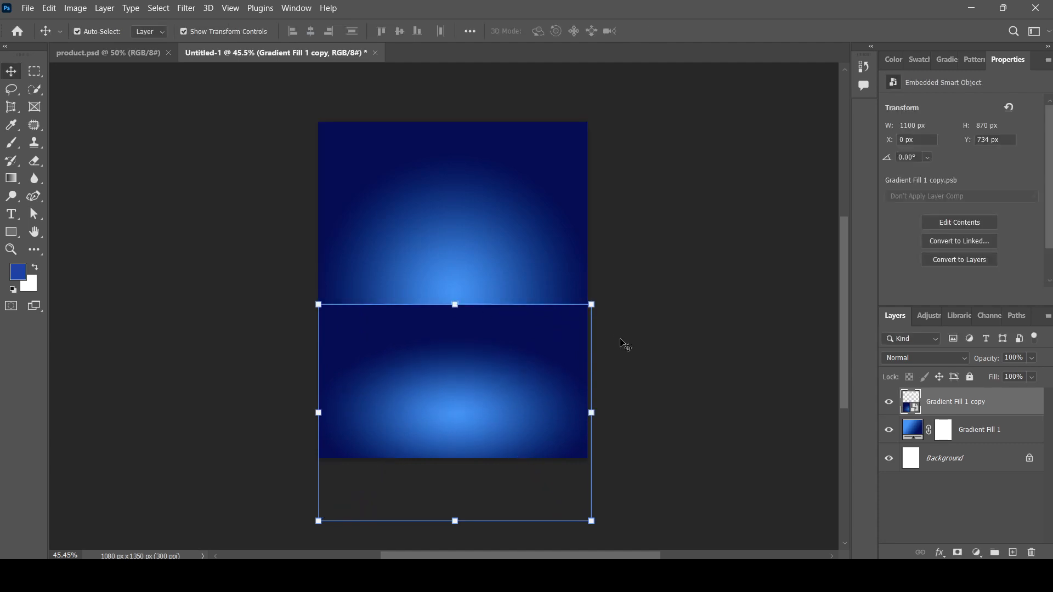
click(624, 336)
Apply a perspective transform to the gradient copy, spreading its lower corners outward to about 259% width to form a floor.
scroll(628, 333, down, 1)
click(484, 357)
scroll(482, 355, down, 1)
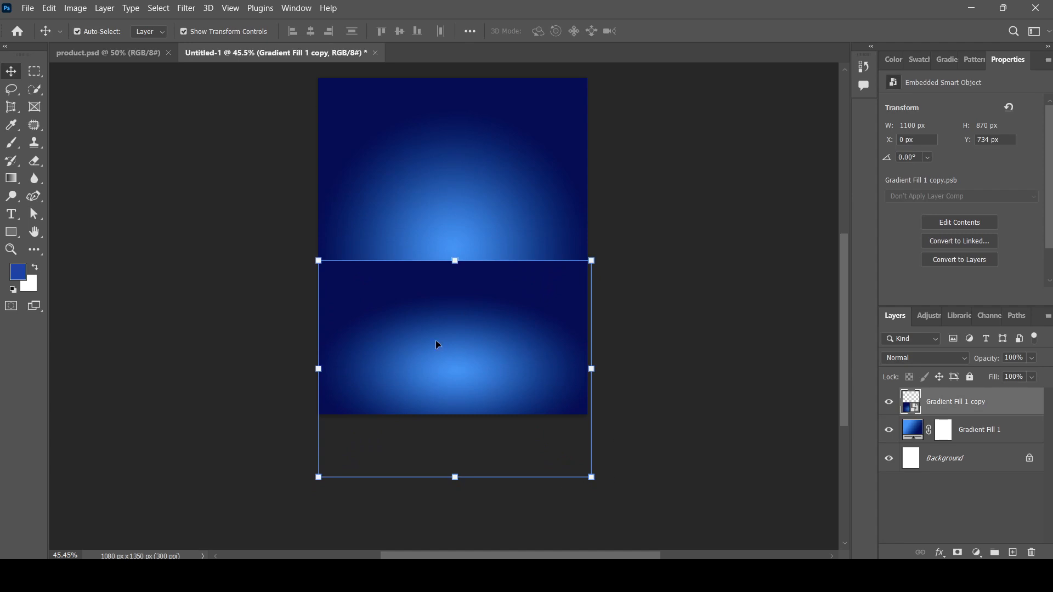
key(ctrl+t)
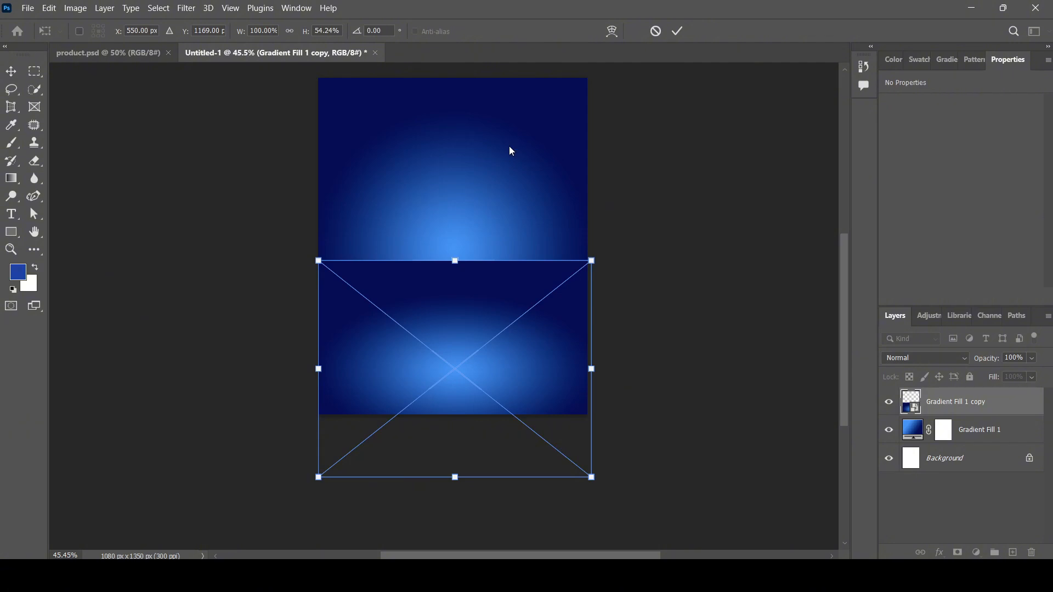
drag(592, 477, 810, 441)
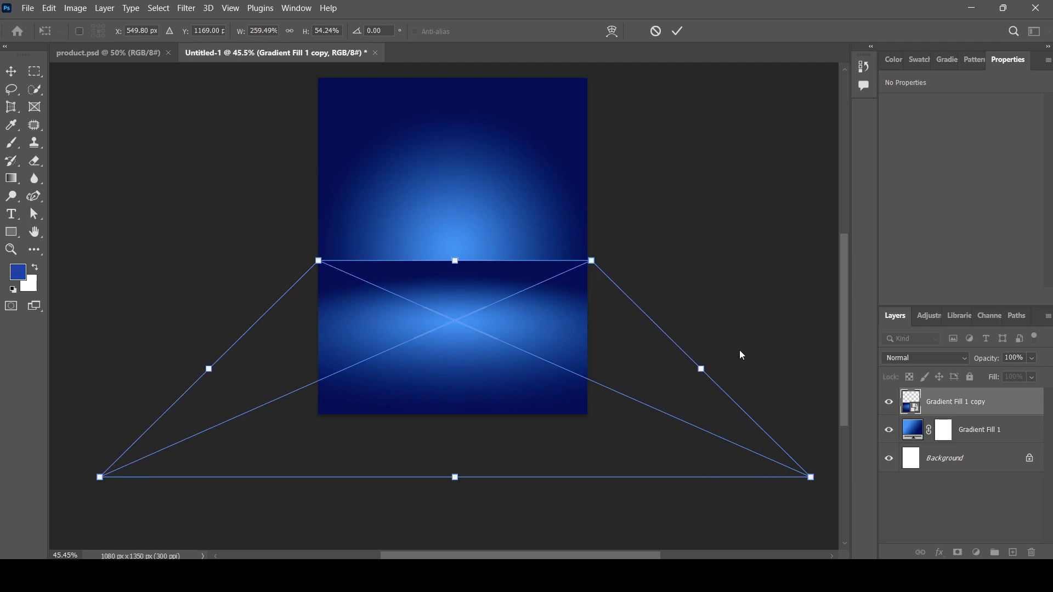
key(Return)
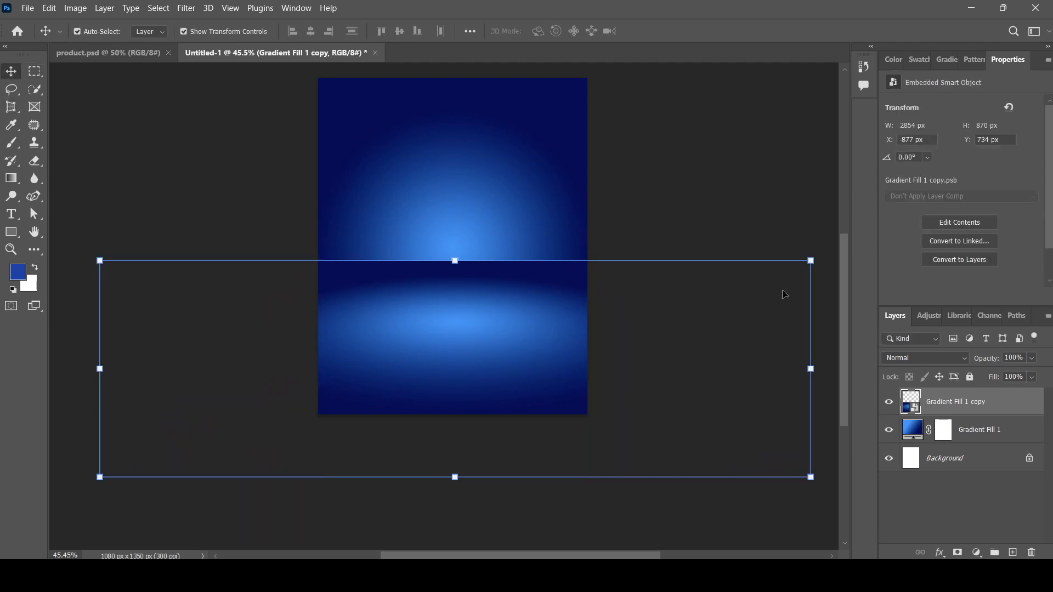
Examine the edge between the backdrop and the floor and how the floor's glow spreads across the canvas.
click(740, 215)
scroll(565, 348, down, 2)
scroll(456, 251, up, 4)
scroll(444, 376, down, 4)
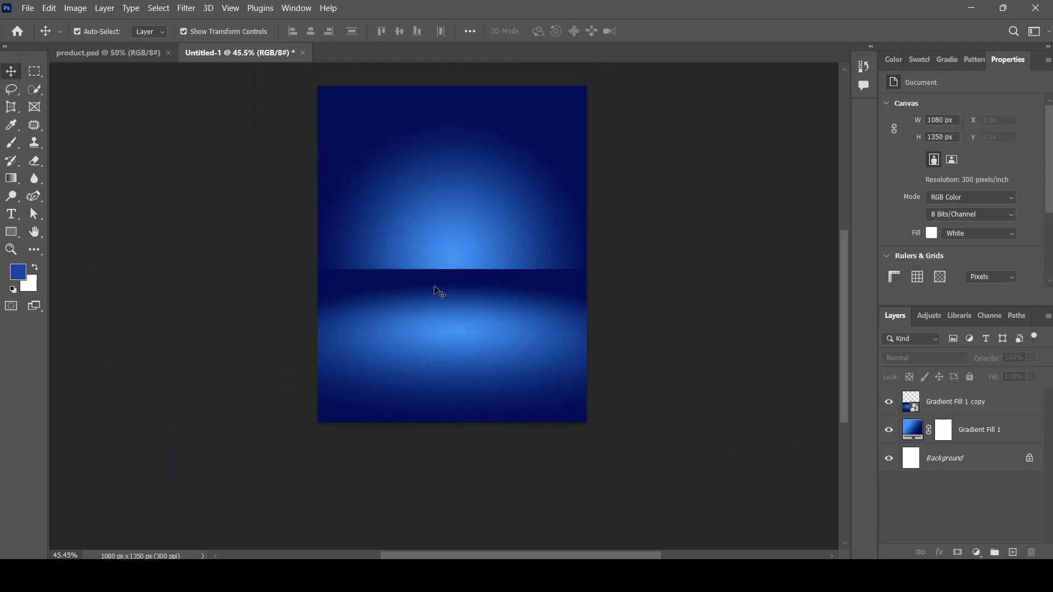
scroll(434, 300, up, 2)
scroll(433, 309, up, 1)
click(498, 429)
scroll(493, 359, down, 1)
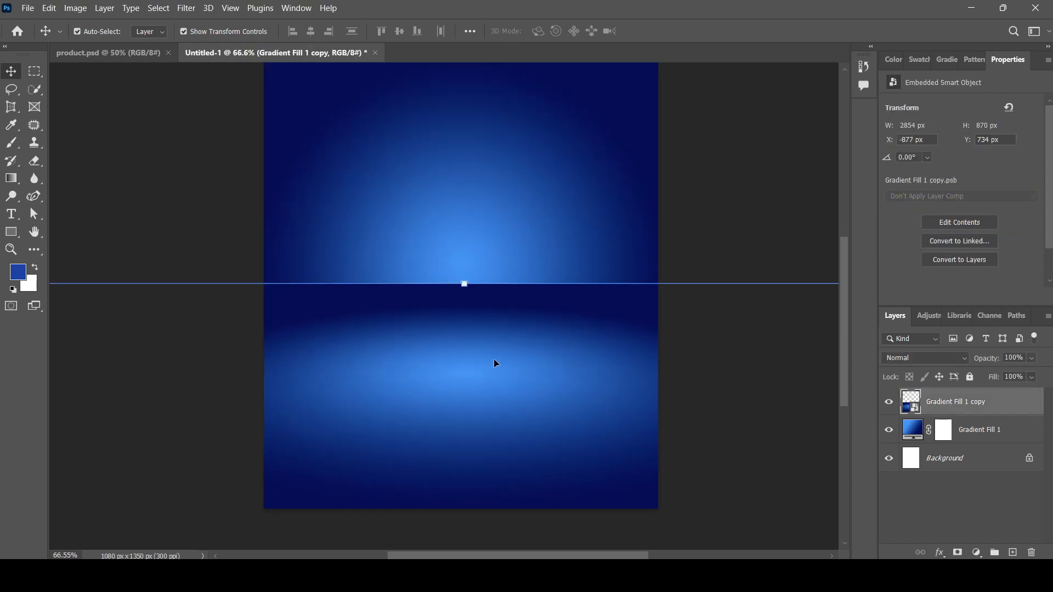
click(747, 235)
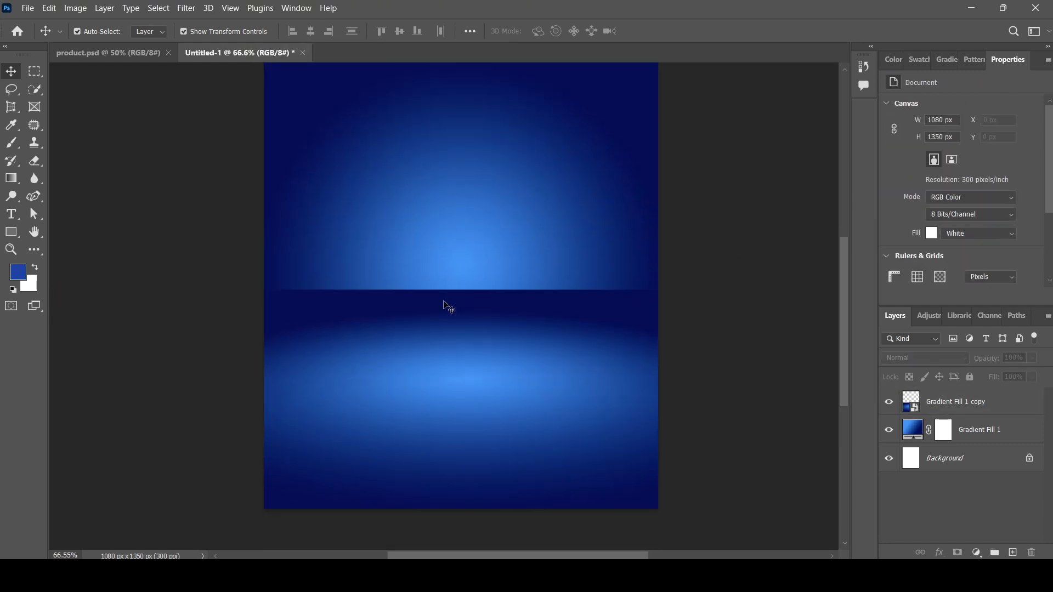
scroll(441, 311, down, 2)
scroll(438, 315, up, 2)
scroll(318, 419, up, 2)
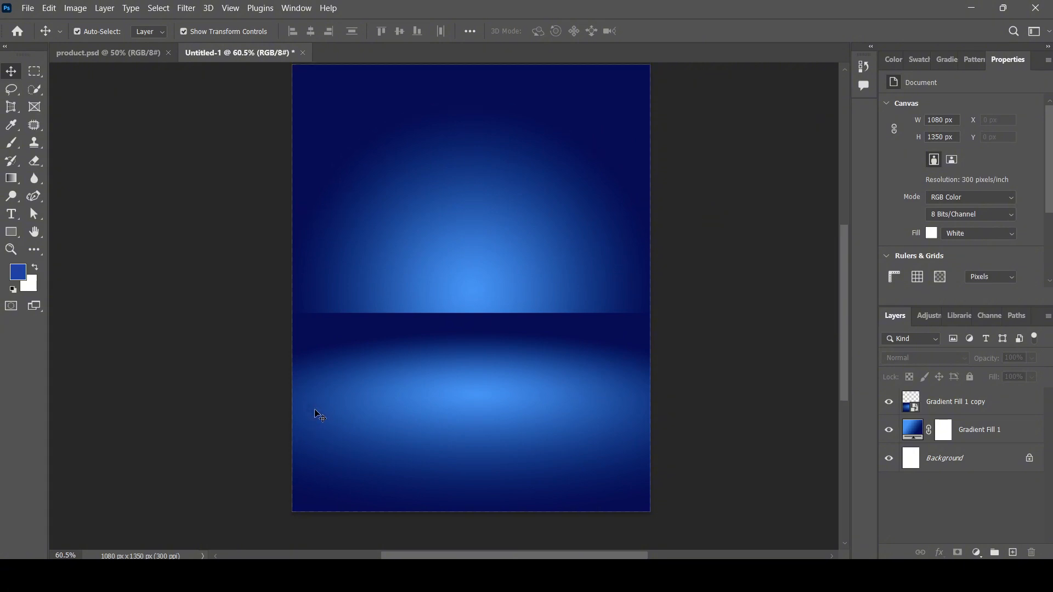
scroll(630, 407, down, 3)
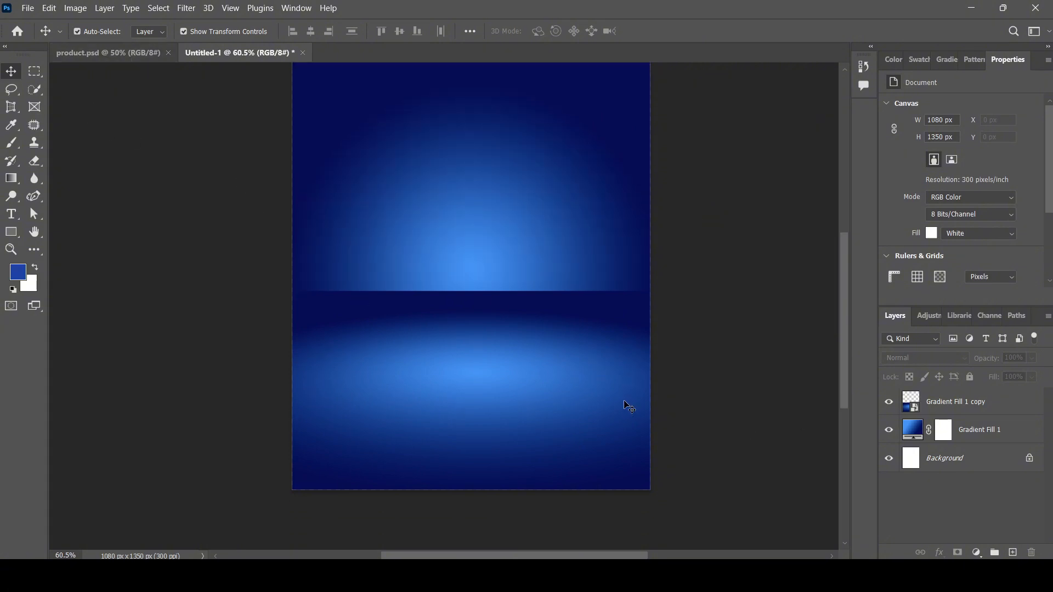
scroll(623, 404, up, 1)
Add two new empty layers above the perspective floor layer.
click(1011, 551)
click(1011, 552)
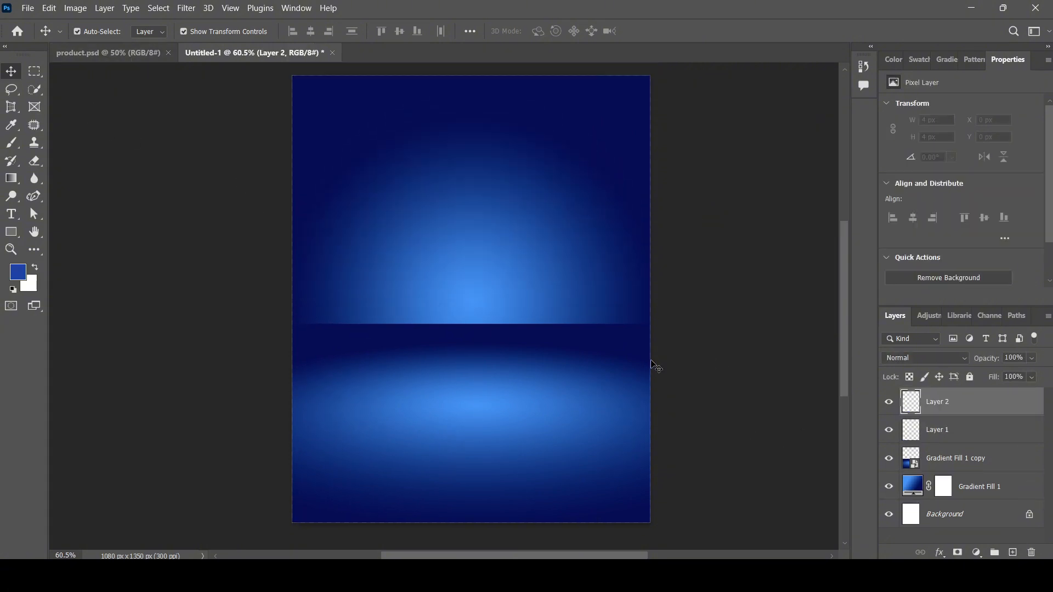
scroll(652, 359, up, 1)
Activate the Brush and enlarge its size to 1000 px.
key(b)
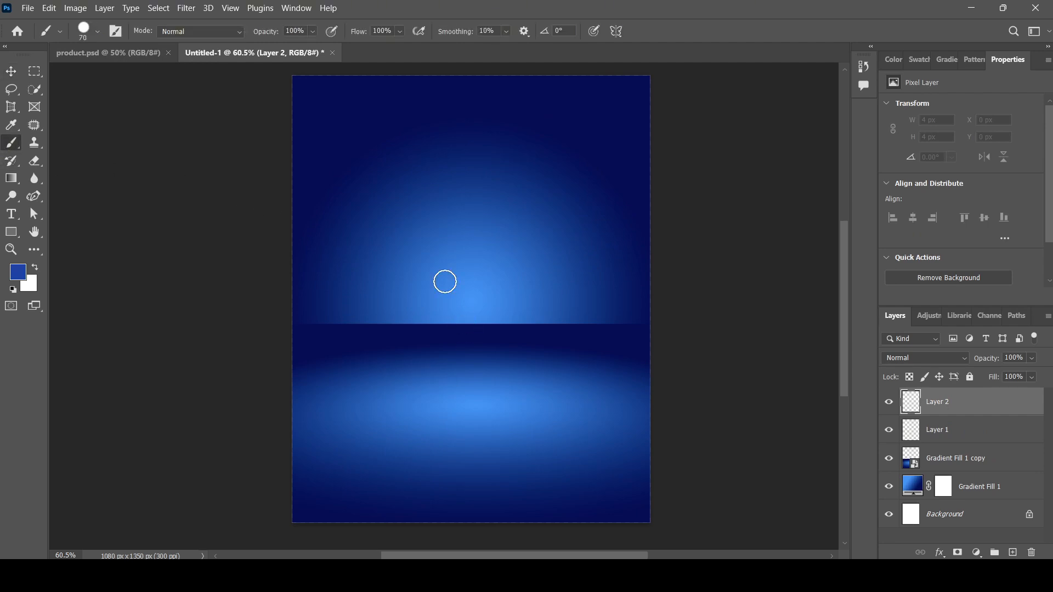
key(bracketright)
key(bracketright)
key(bracketright)
key(bracketright)
key(bracketright)
key(bracketright)
key(bracketright)
key(bracketright)
key(bracketright)
key(bracketright)
key(bracketright)
key(bracketright)
key(bracketright)
key(bracketright)
key(bracketright)
key(bracketright)
key(bracketleft)
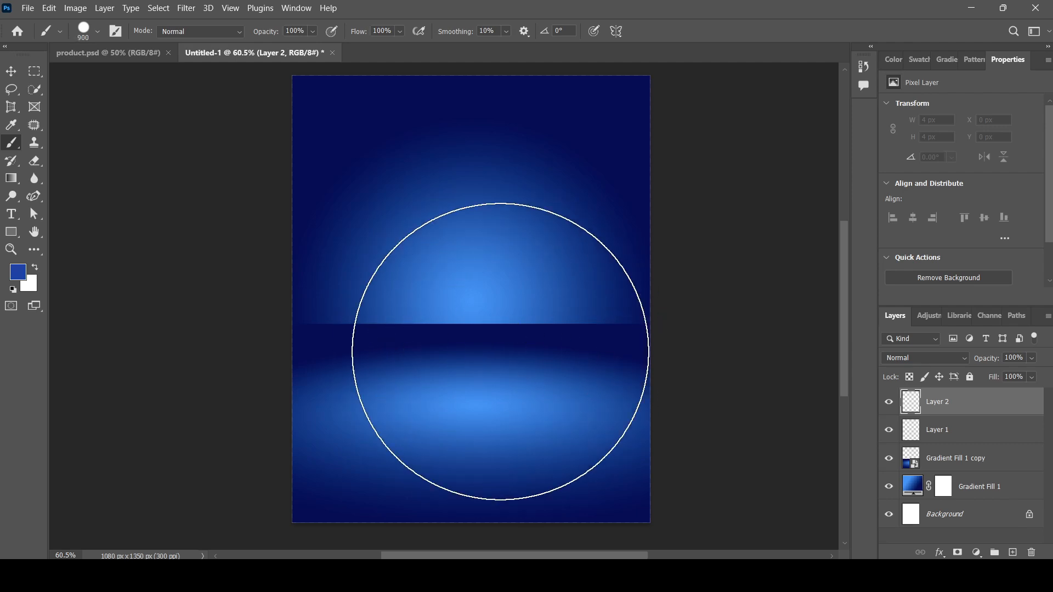
key(bracketleft)
key(bracketleft)
key(bracketright)
key(bracketright)
key(bracketright)
key(bracketleft)
key(bracketright)
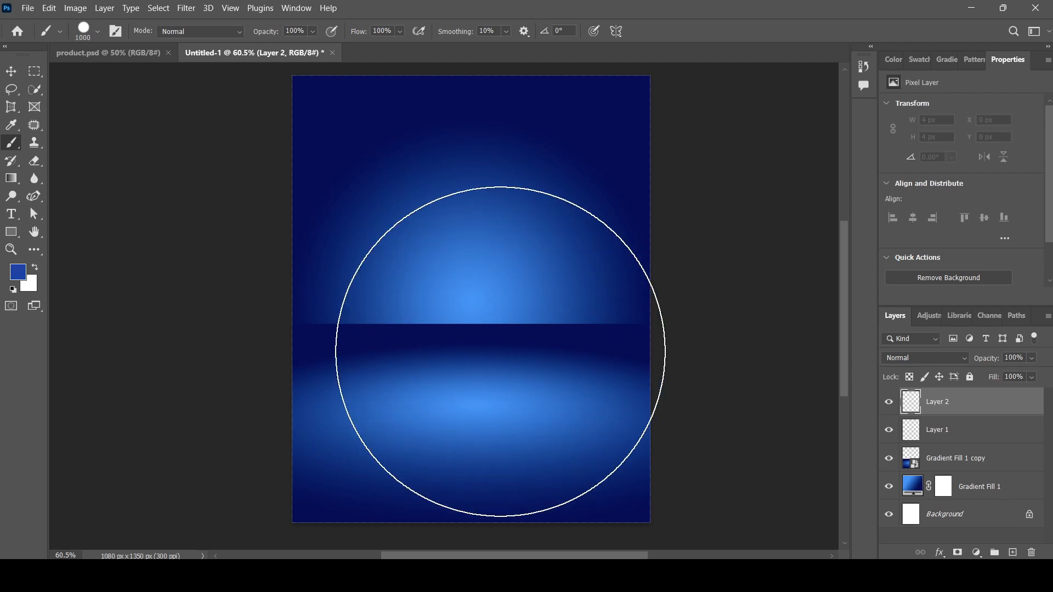
Make Layer 1 active and set the foreground colour to white for the Brush.
click(969, 440)
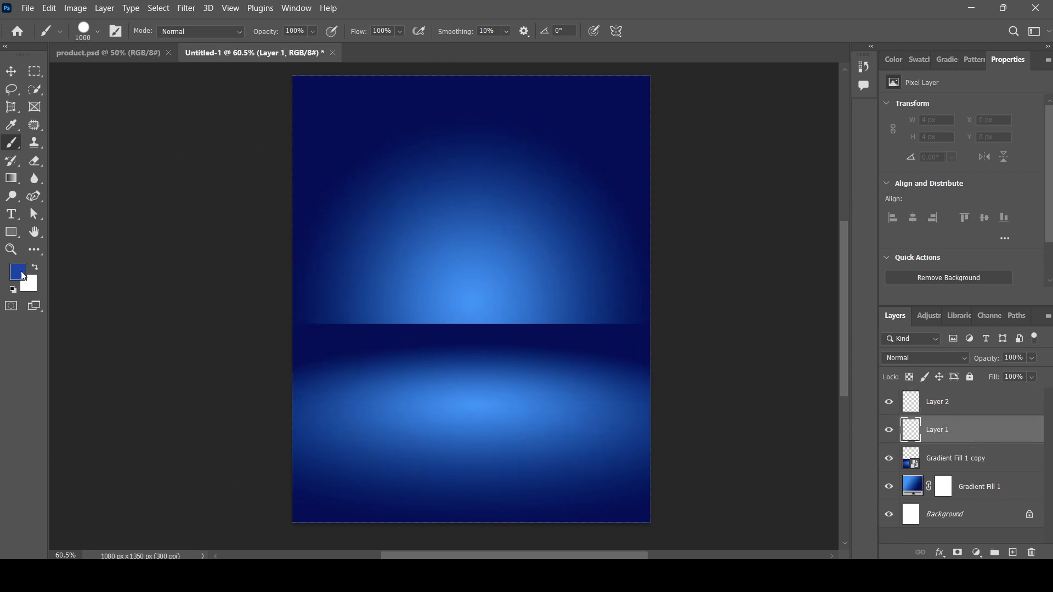
key(i)
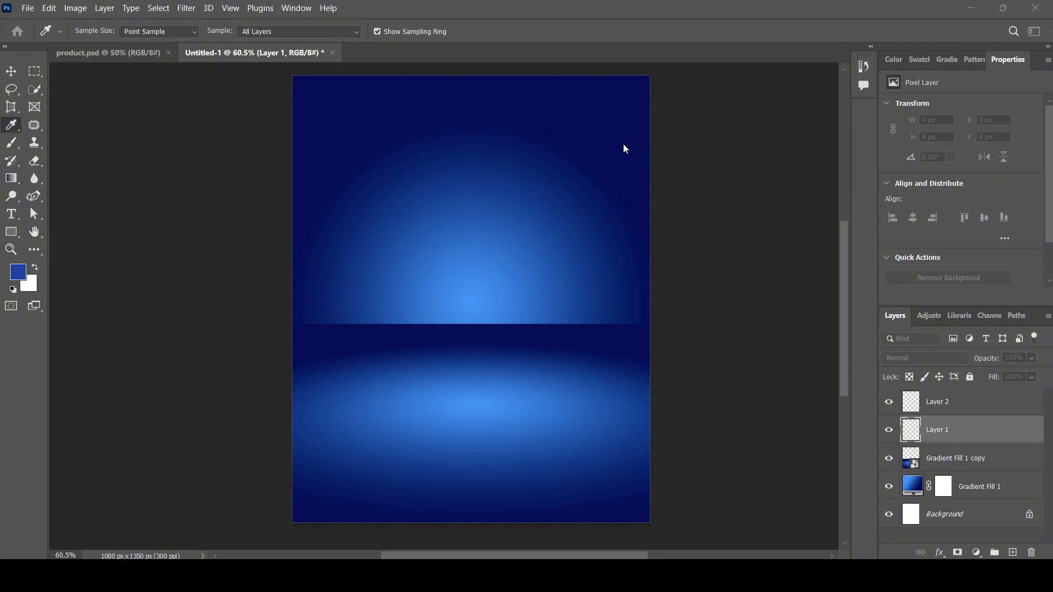
key(b)
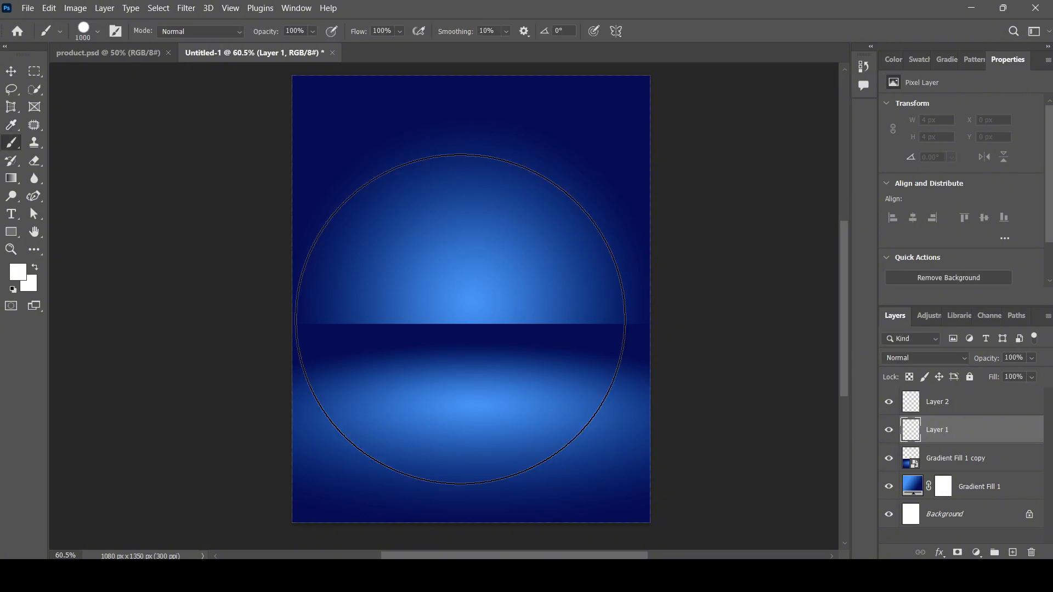
Soften the brush edge and stamp one 1000 px white glow over the middle of the horizon on Layer 1.
click(468, 313)
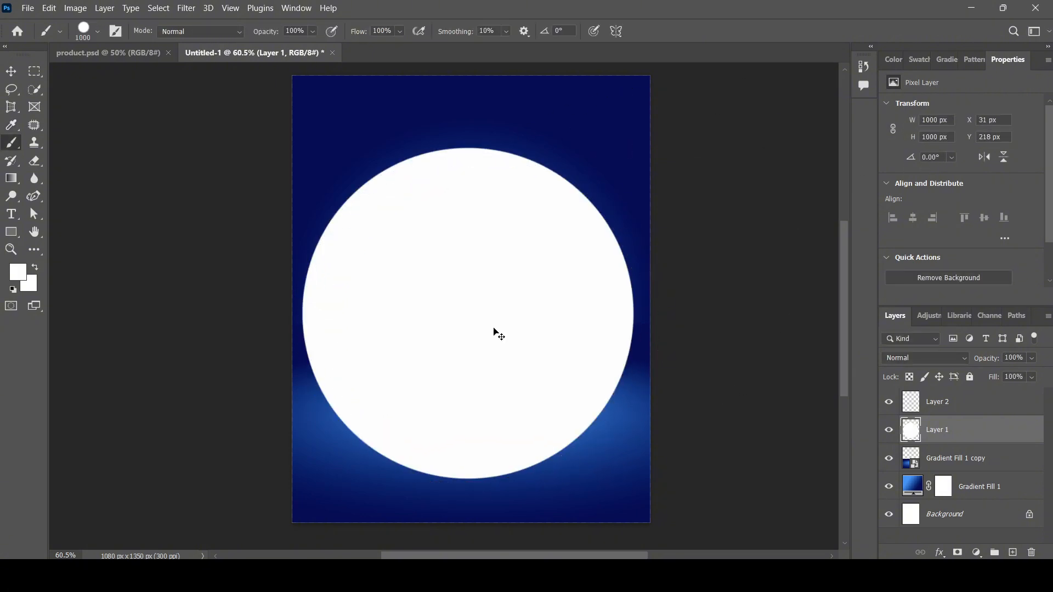
key(ctrl+z)
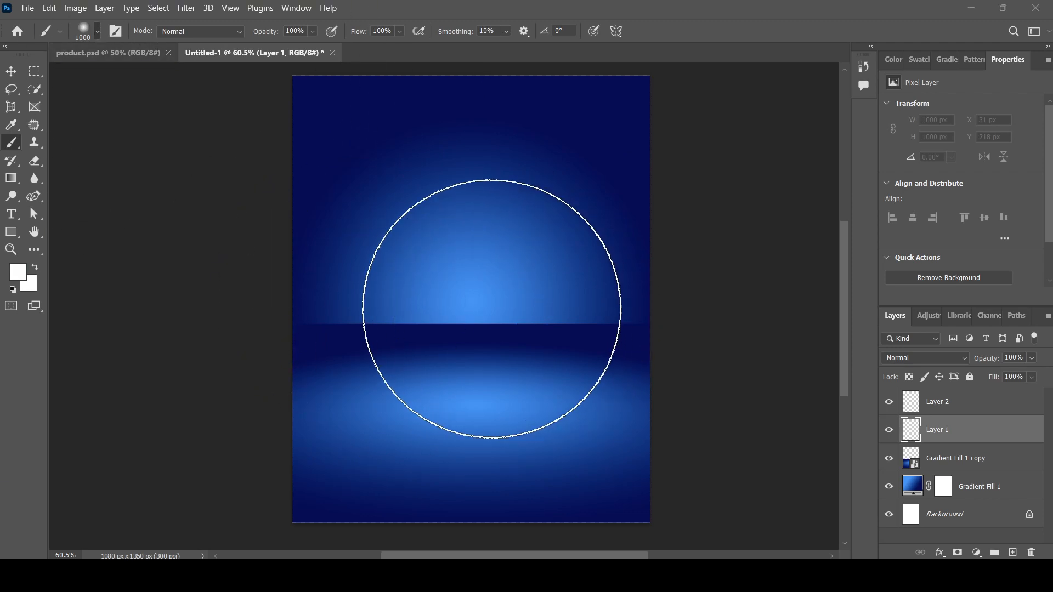
click(466, 302)
key(ctrl+z)
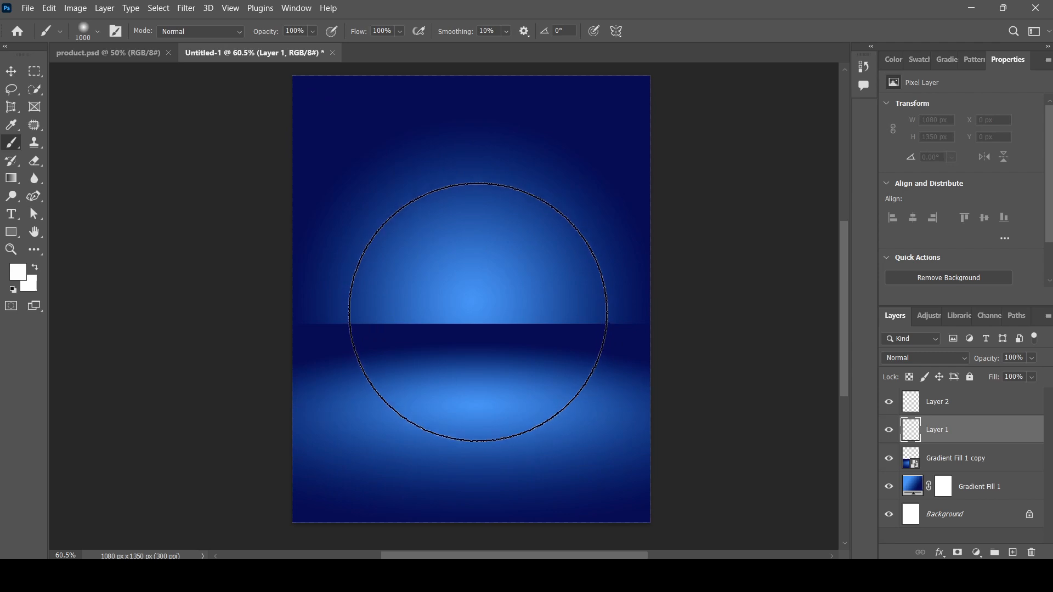
click(493, 327)
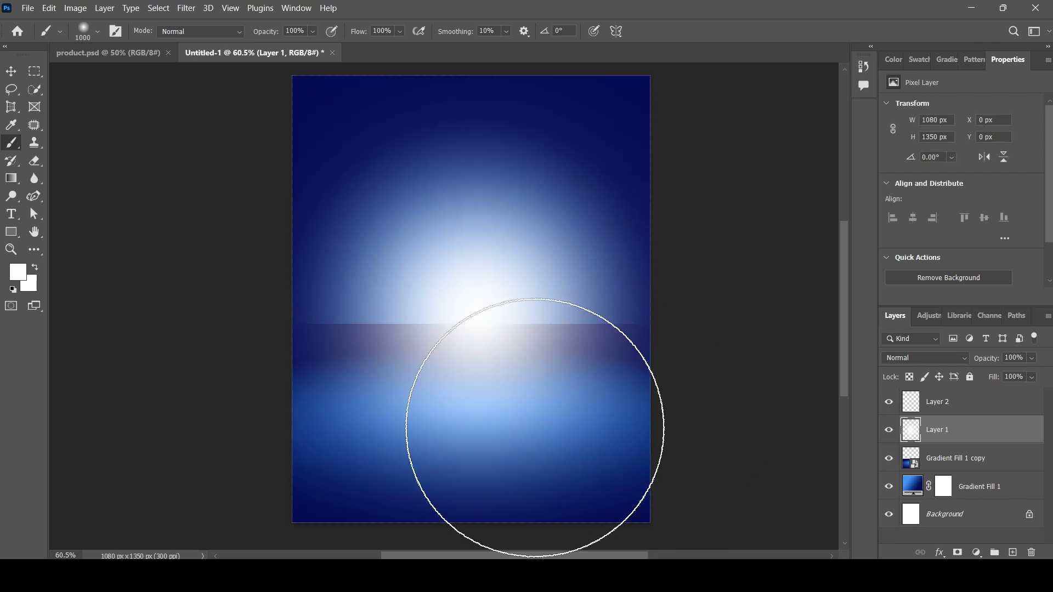
Set the blend mode of the white glow on Layer 1 to Overlay.
click(12, 71)
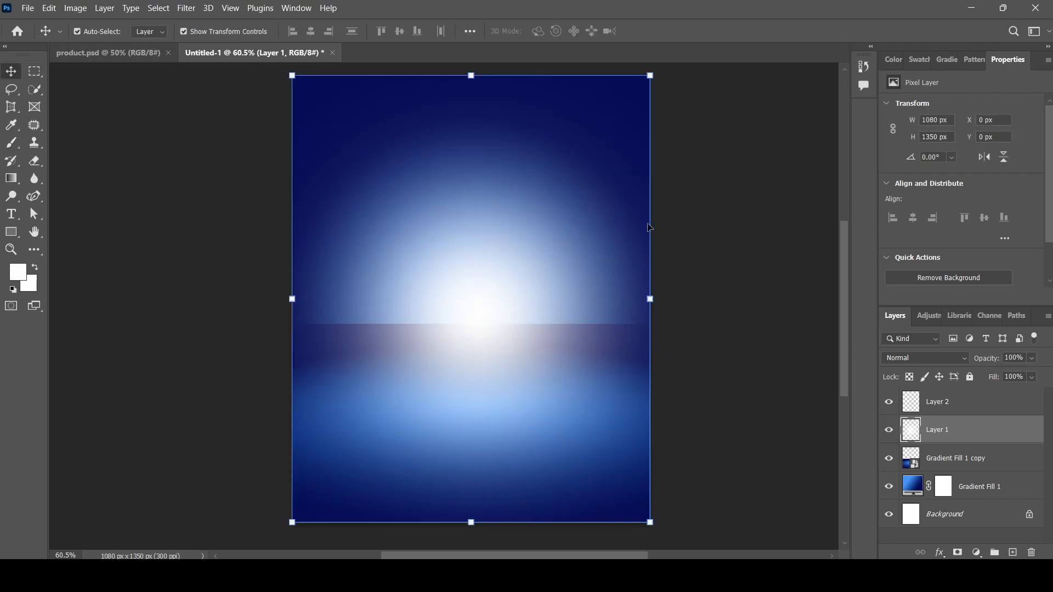
click(943, 359)
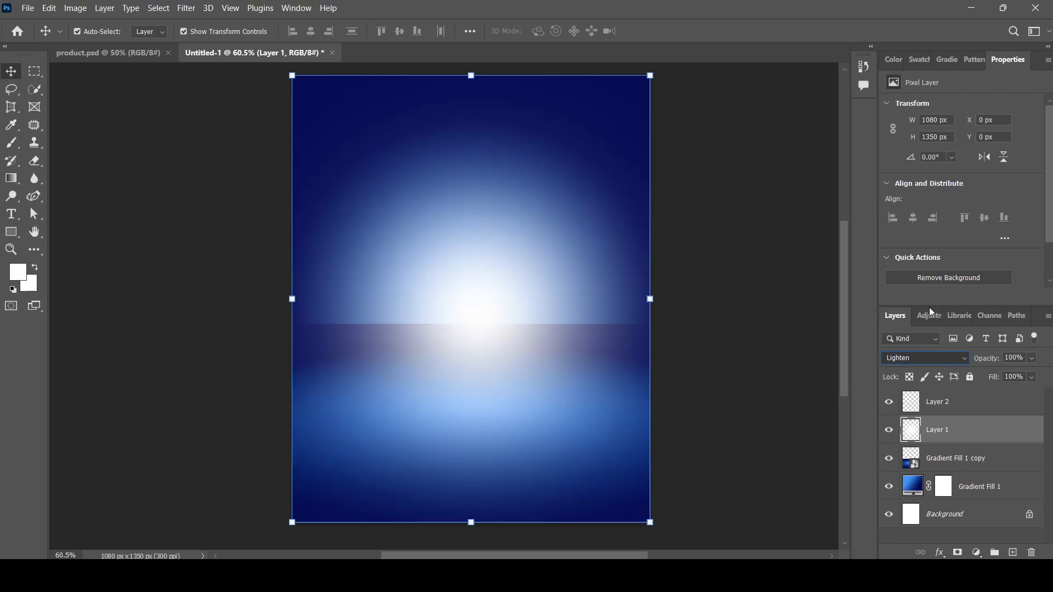
click(926, 380)
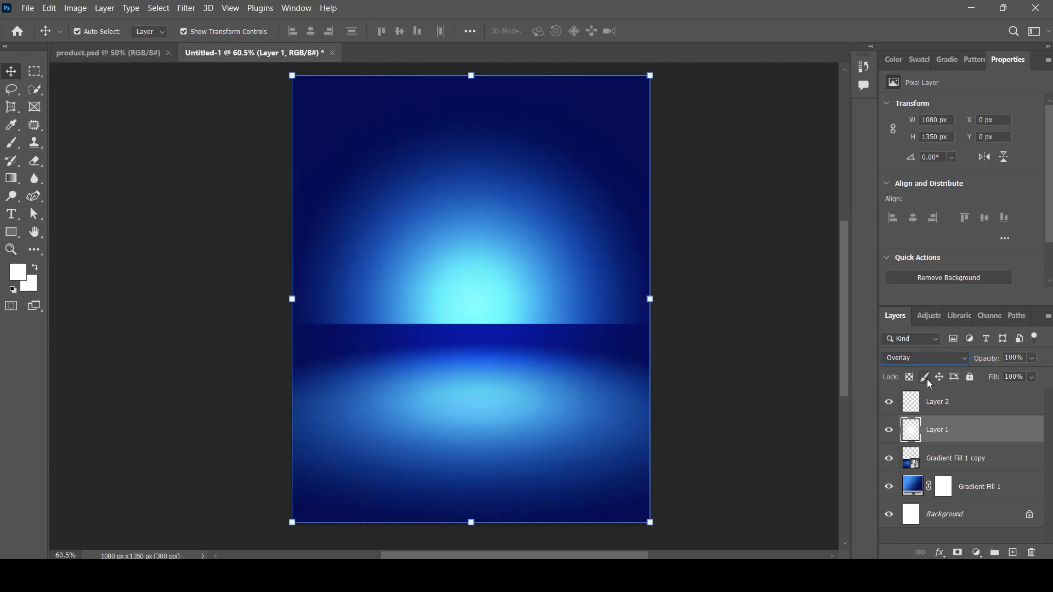
click(729, 366)
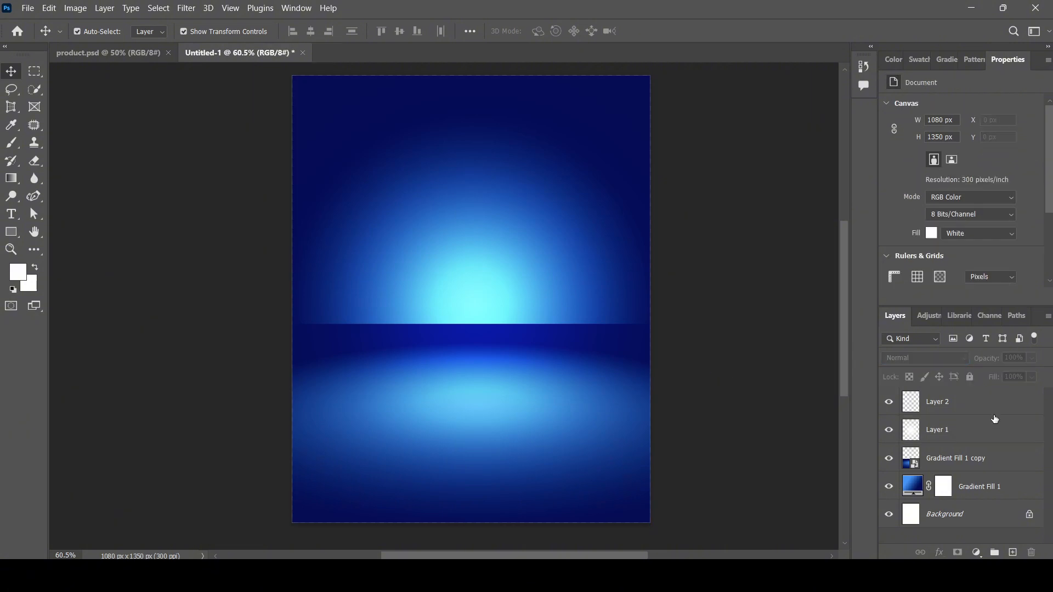
Make Layer 2 active and set the foreground colour to a medium blue.
click(927, 405)
key(b)
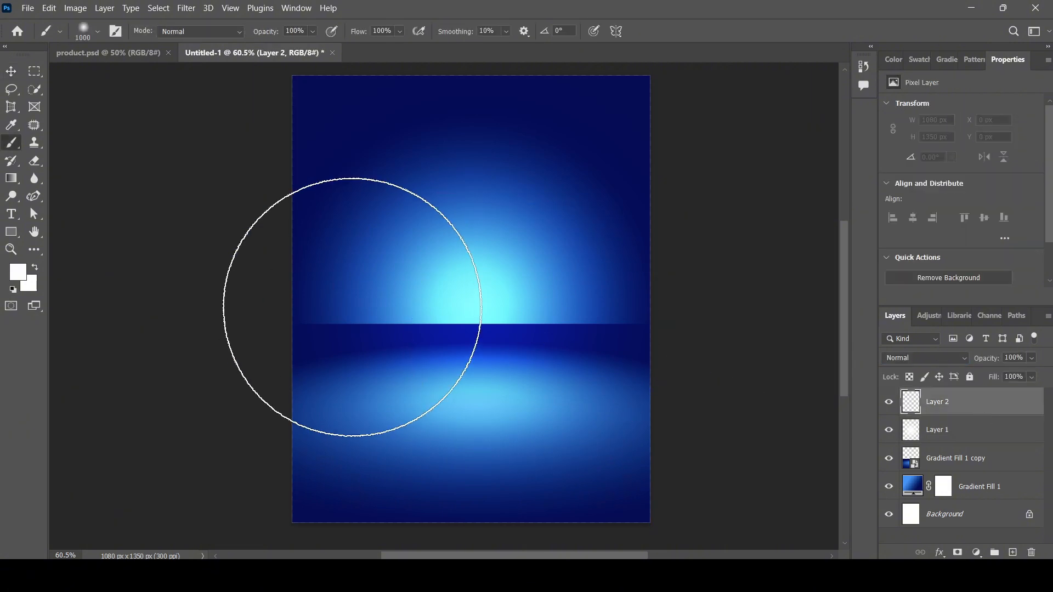
key(i)
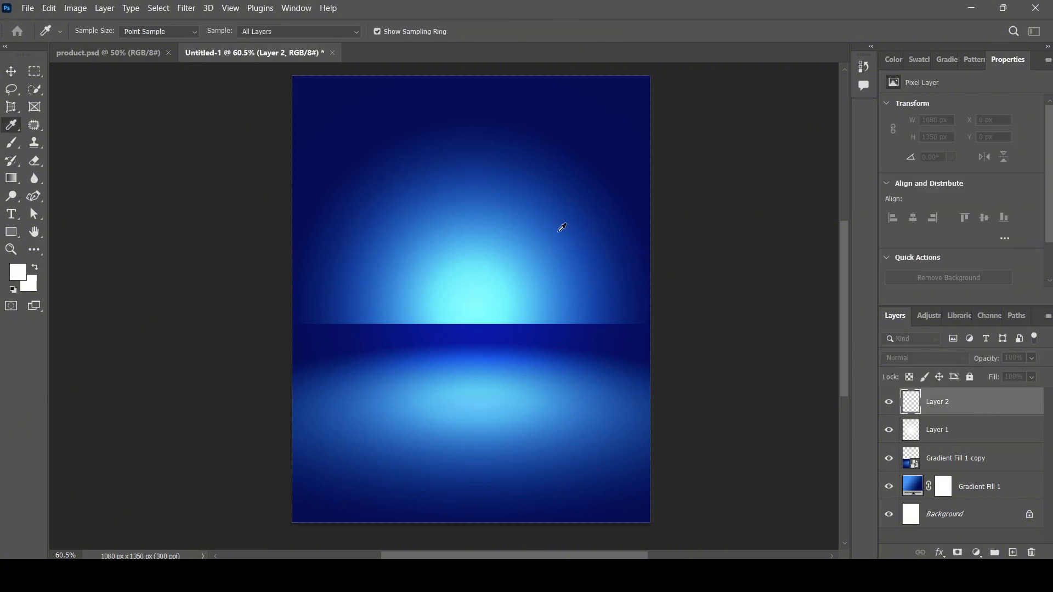
click(920, 141)
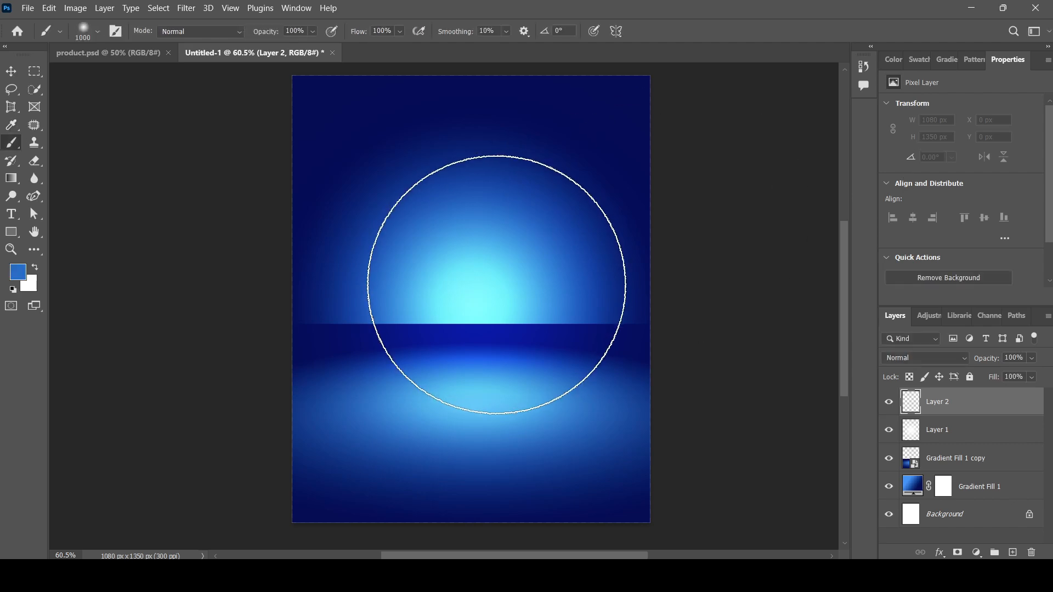
key(v)
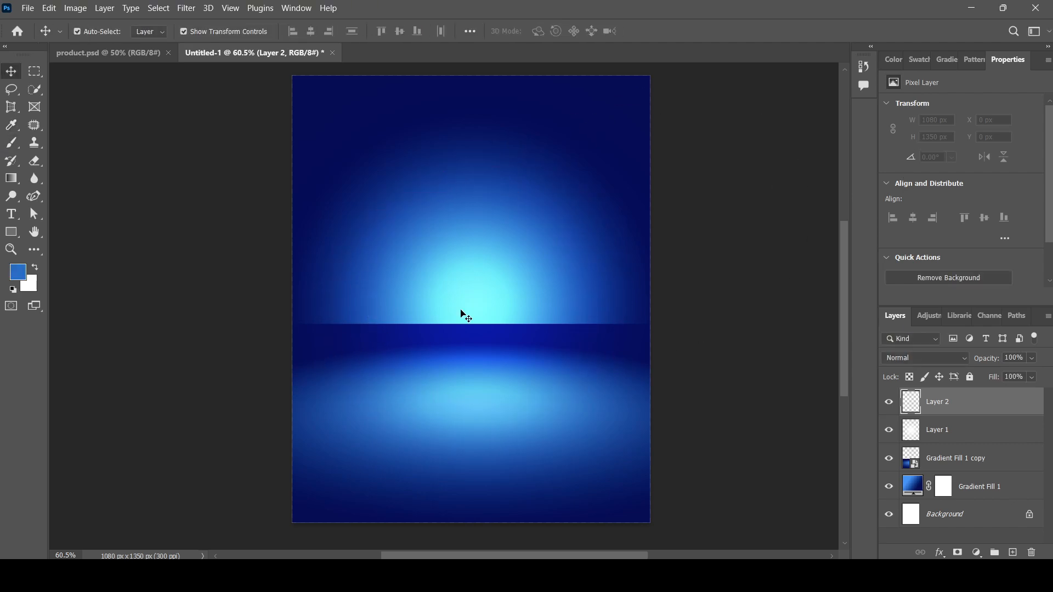
Stamp a soft 1300 px blue glow over the middle of the horizon on Layer 2 and set that layer to Overlay.
key(b)
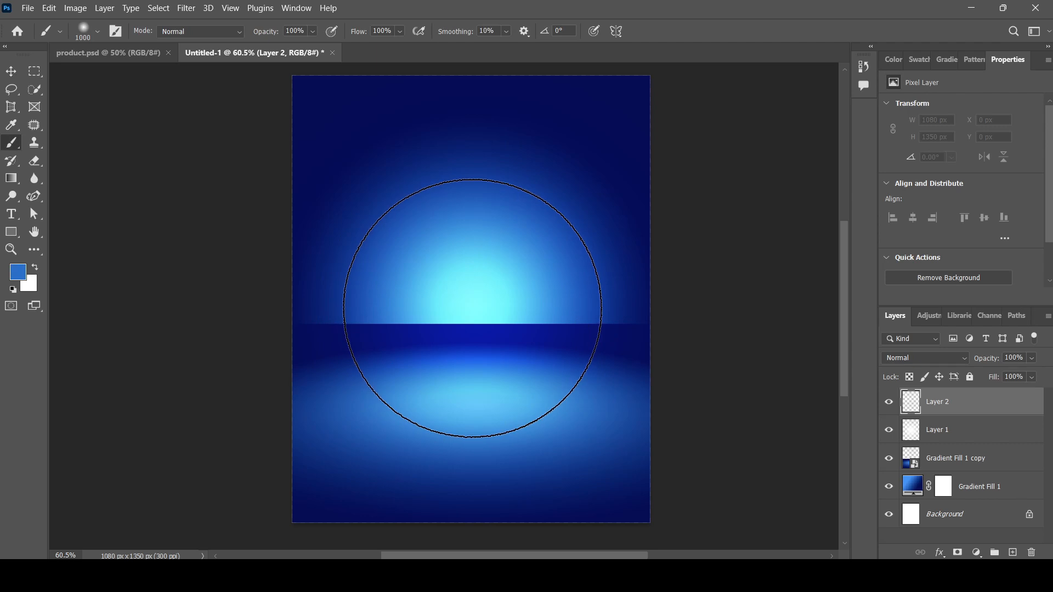
key(bracketright)
key(bracketright)
key(bracketright)
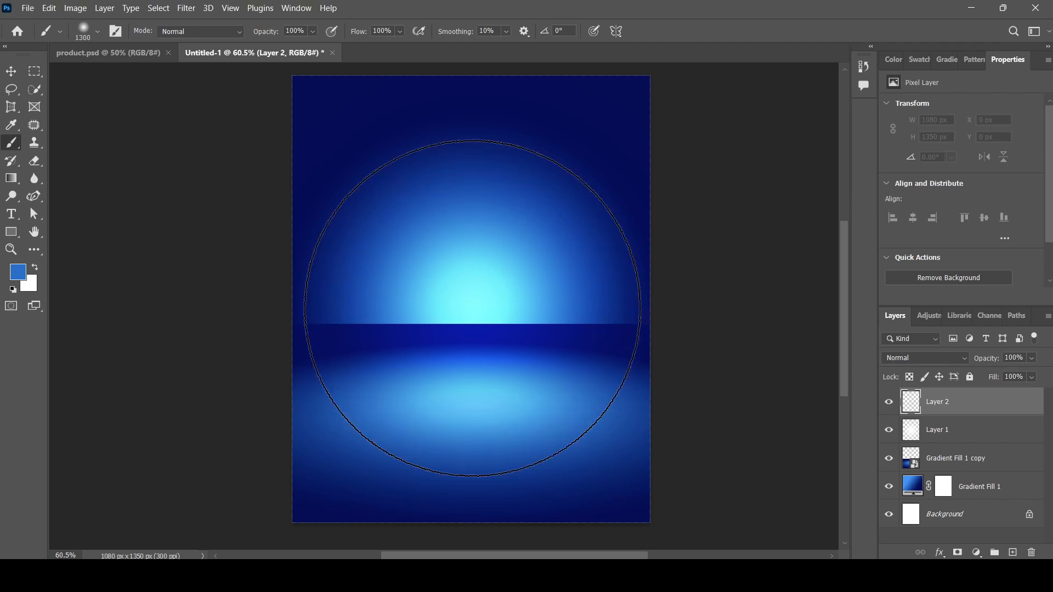
click(473, 309)
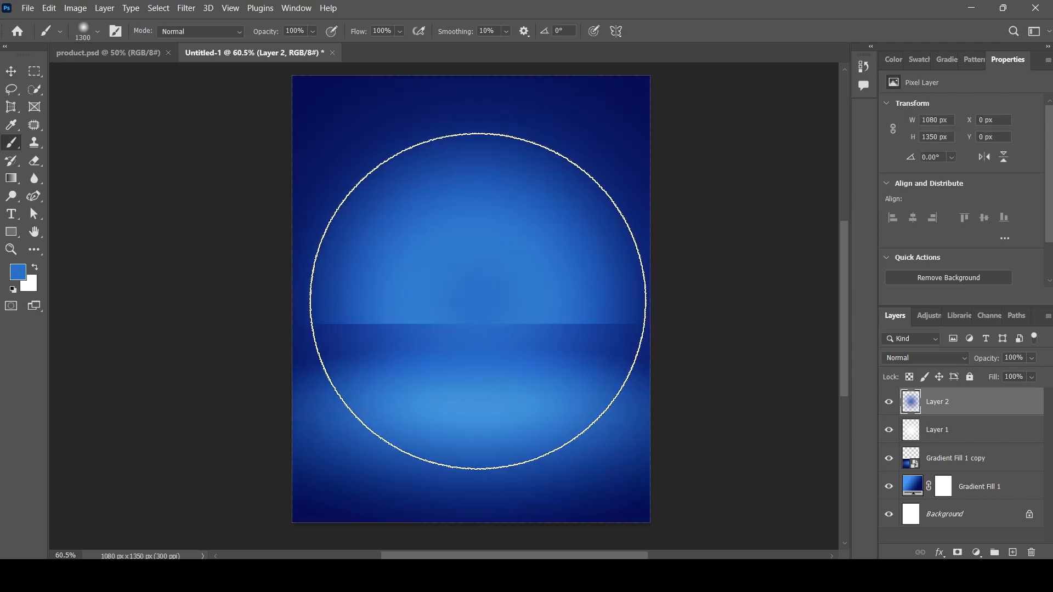
click(962, 358)
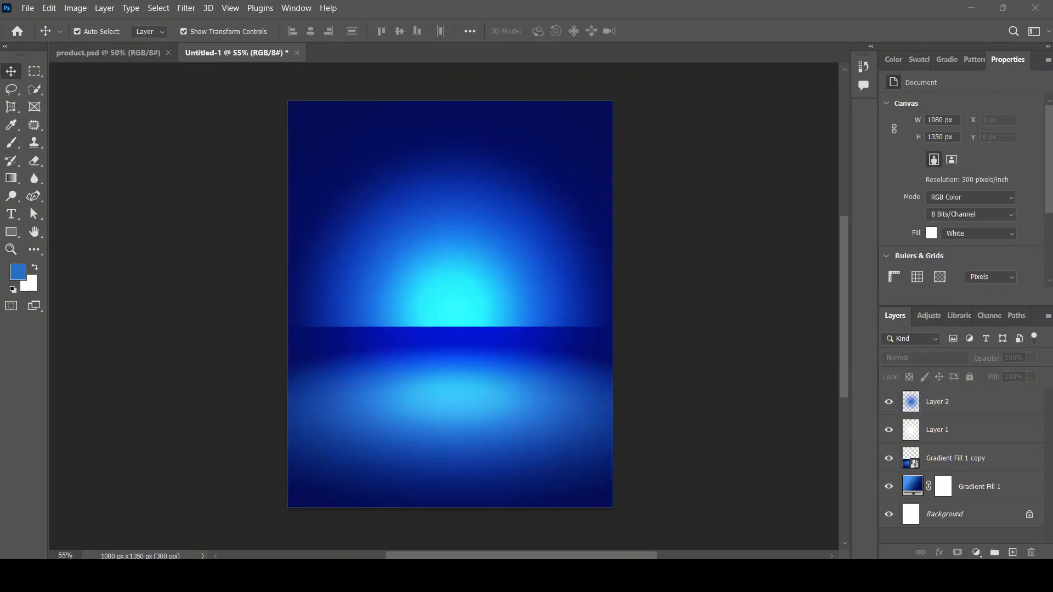
Apply a Box Blur smart filter to Gradient Fill 1 copy to soften the floor's hard edge at the horizon.
click(983, 466)
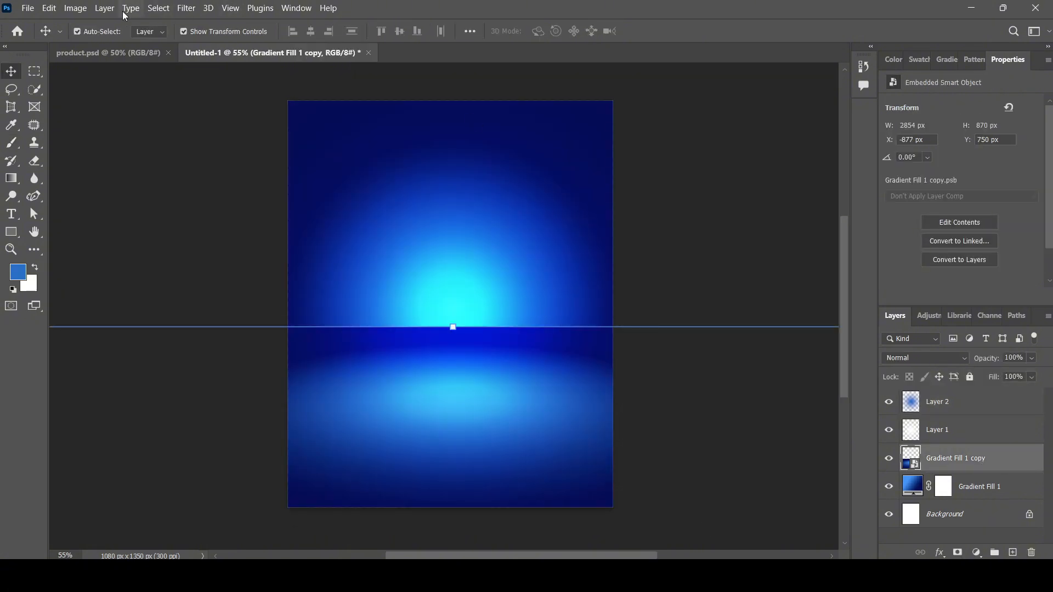
click(181, 9)
click(389, 211)
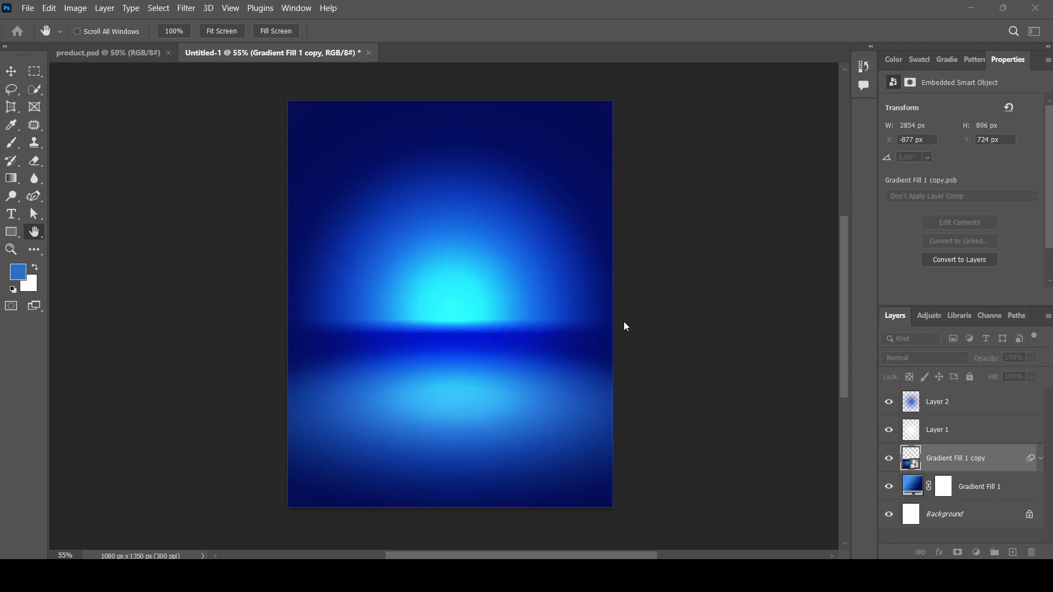
key(Return)
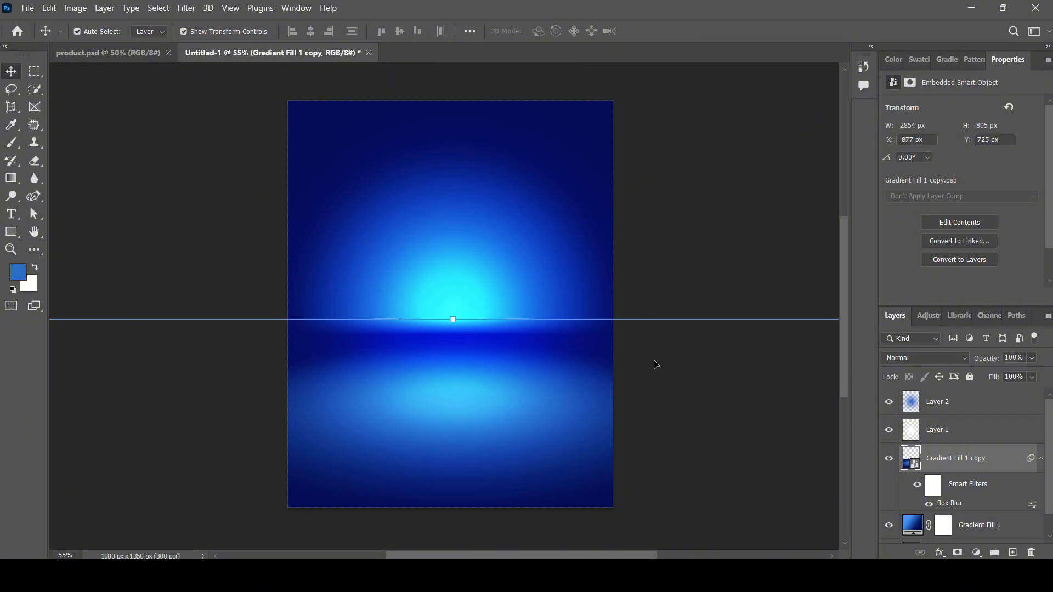
click(716, 319)
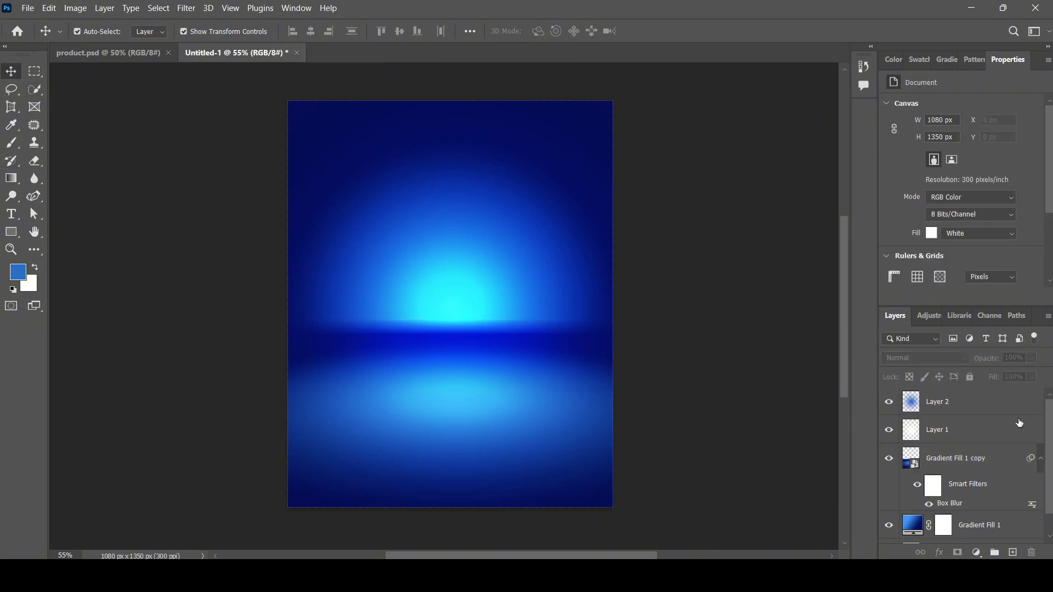
click(961, 405)
click(685, 325)
scroll(472, 411, down, 1)
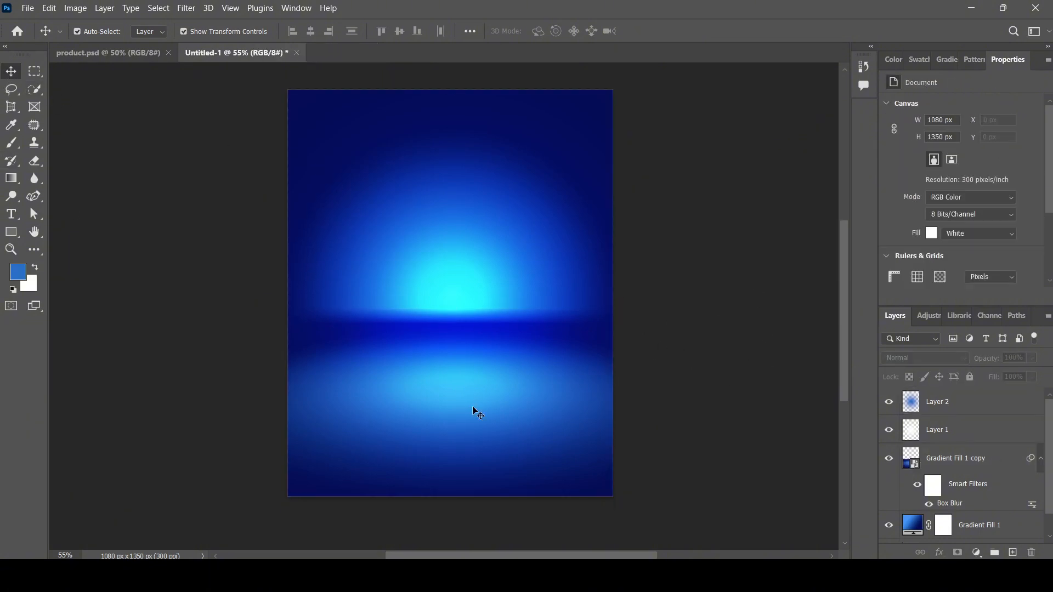
scroll(463, 350, up, 1)
scroll(538, 375, up, 1)
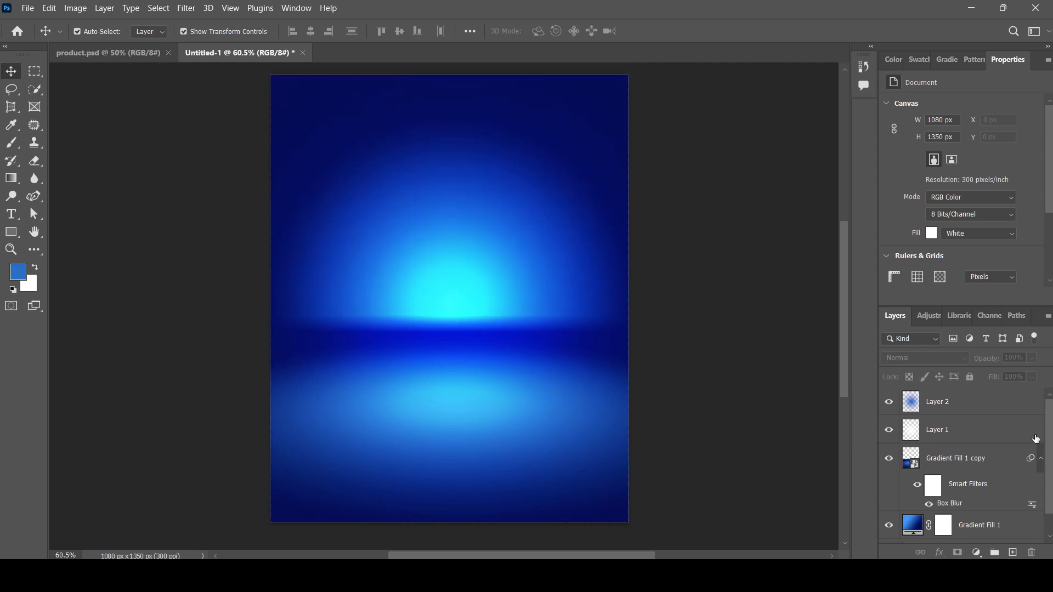
Group all layers from Layer 2 down to Gradient Fill 1, leaving out the Background layer.
click(978, 405)
key(space)
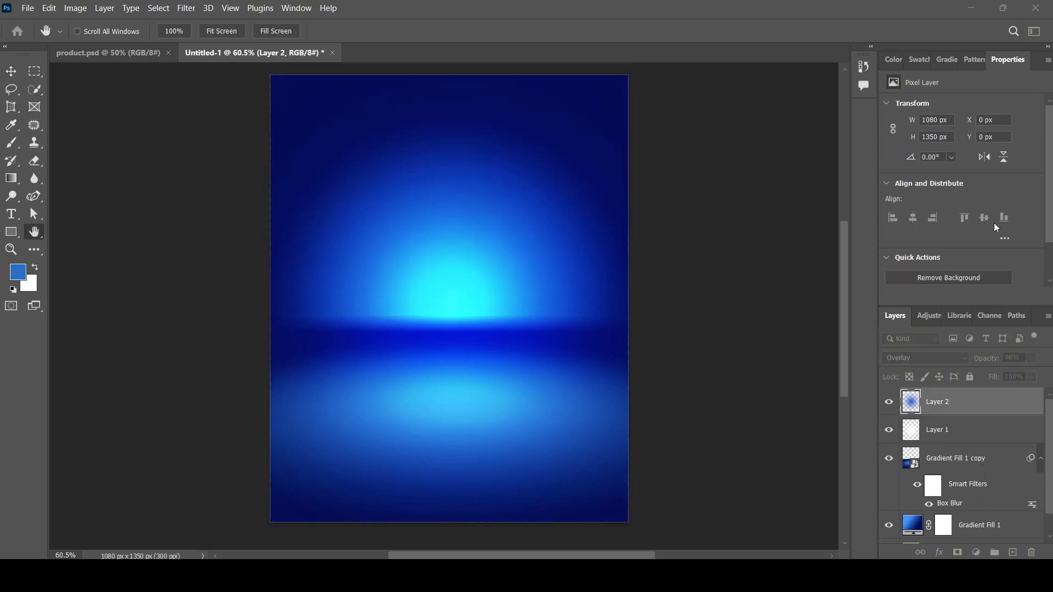
shift+click(985, 526)
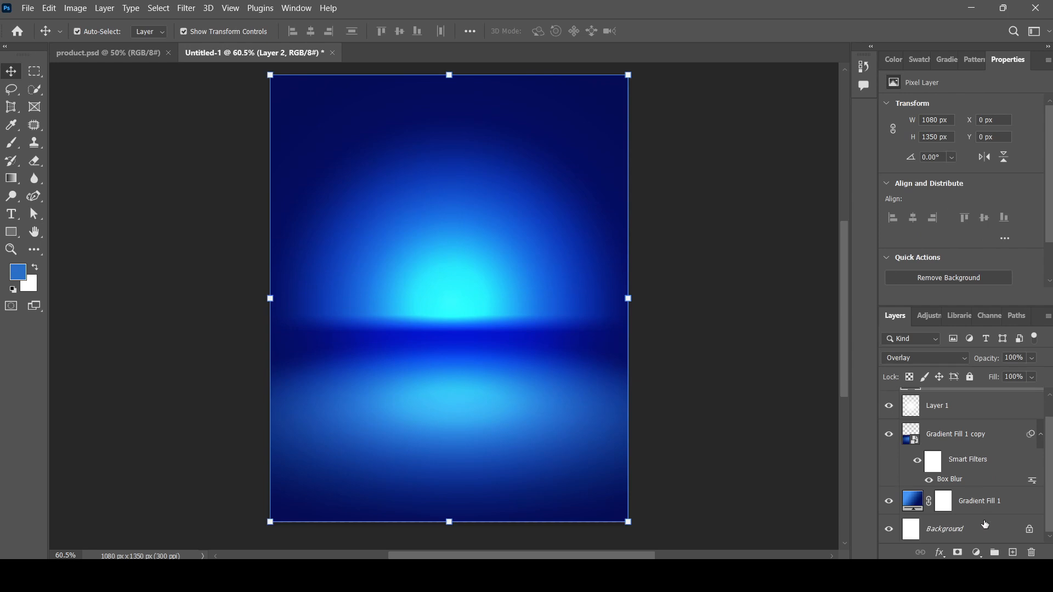
key(ctrl+g)
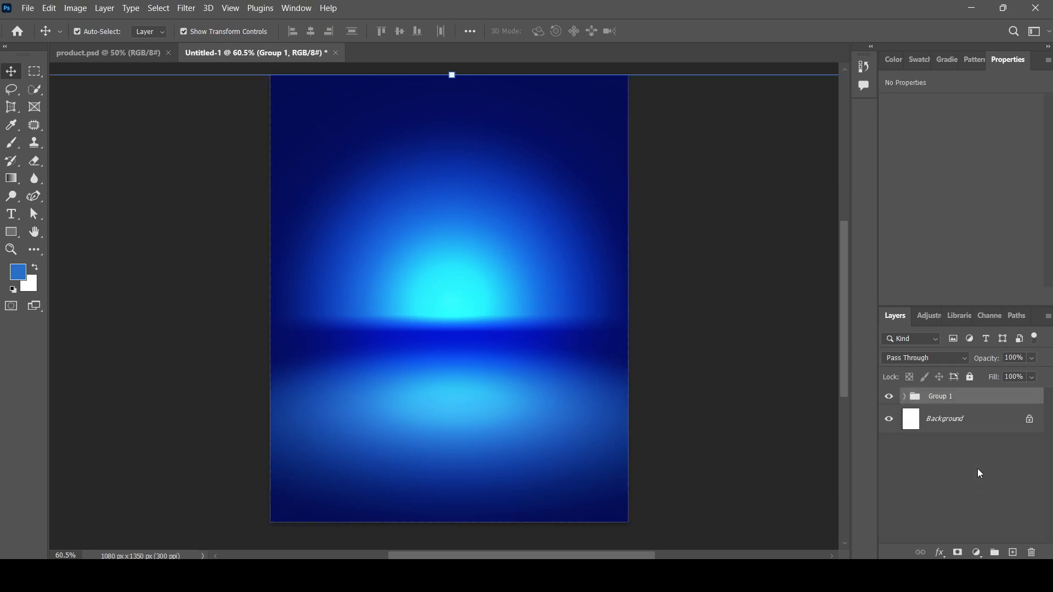
Rename the new layer group as BG and keep it selected.
double_click(940, 397)
key(ctrl+a)
text(BG)
key(Return)
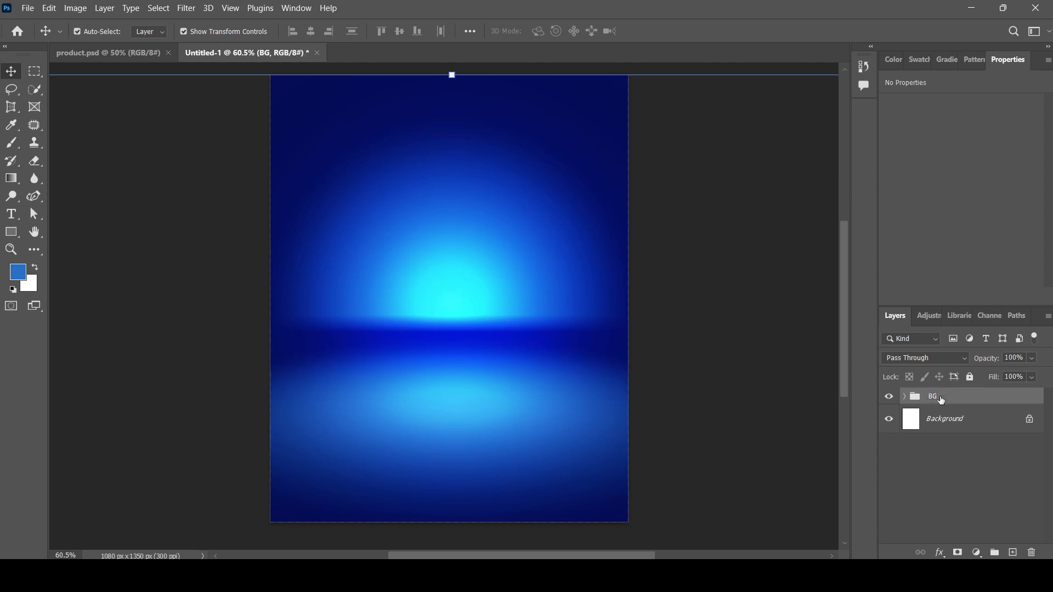
click(686, 328)
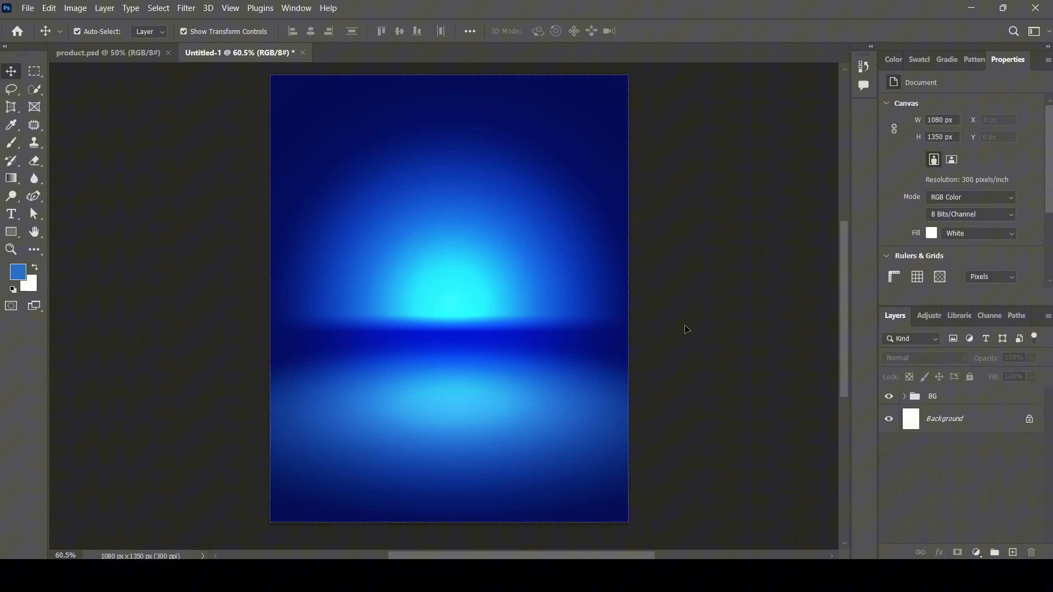
click(960, 402)
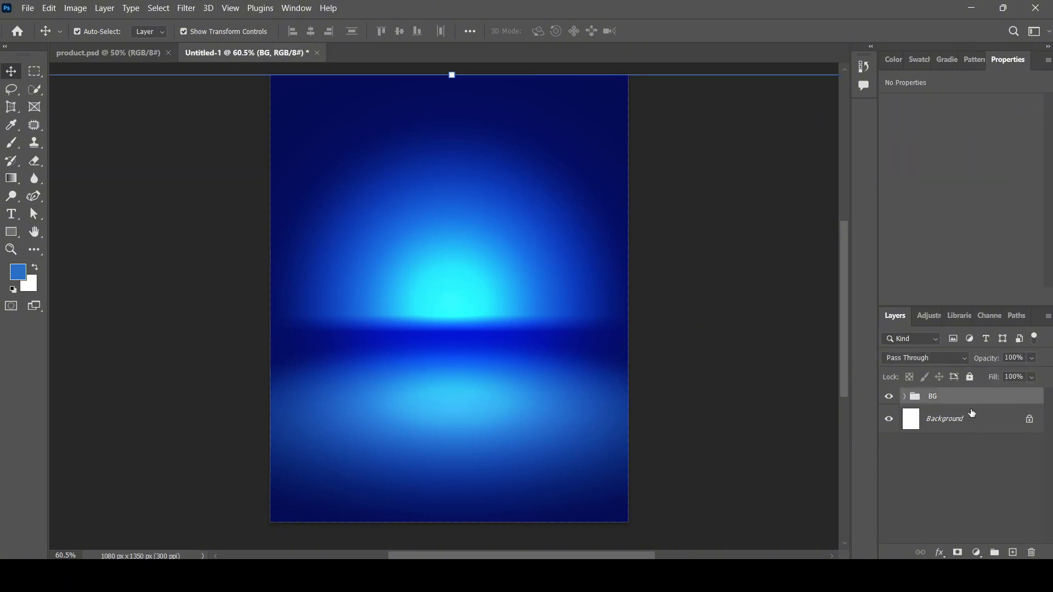
Draw a flat ellipse about 662 px wide and 186 px tall, centred on the floor just below the horizon.
click(989, 496)
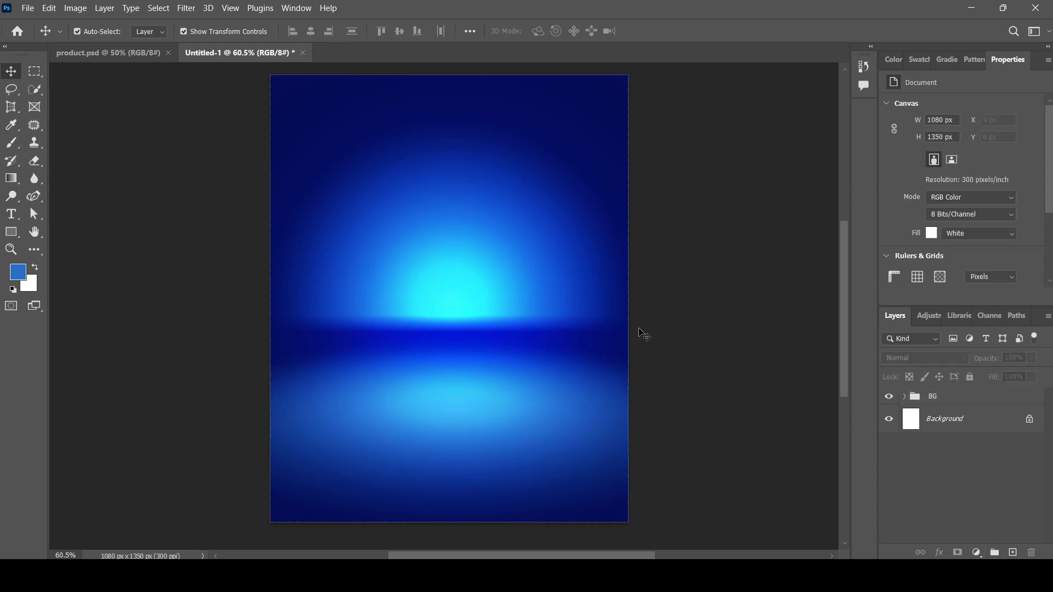
click(17, 232)
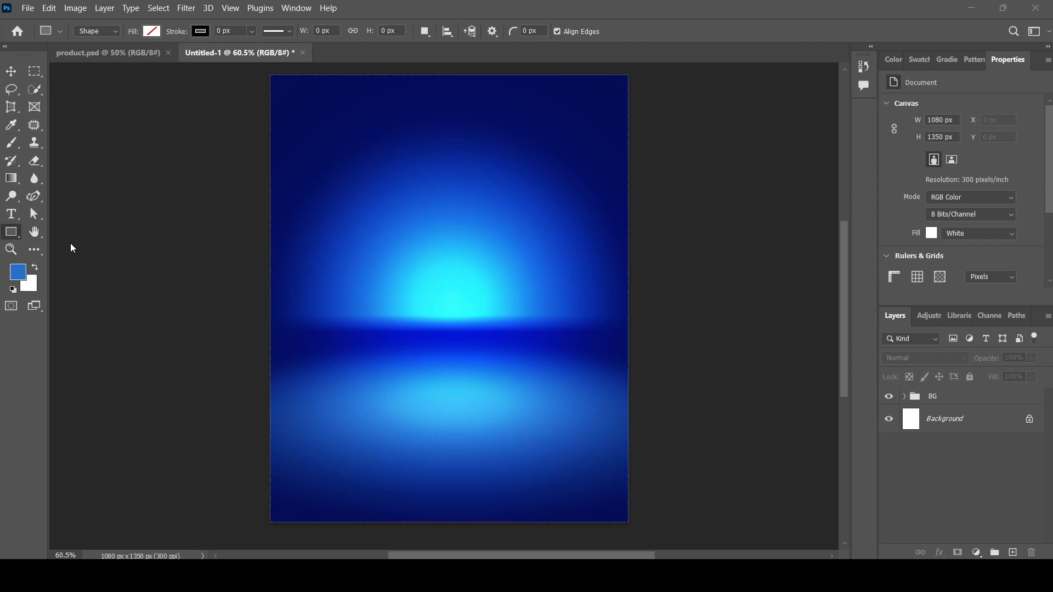
key(shift+u)
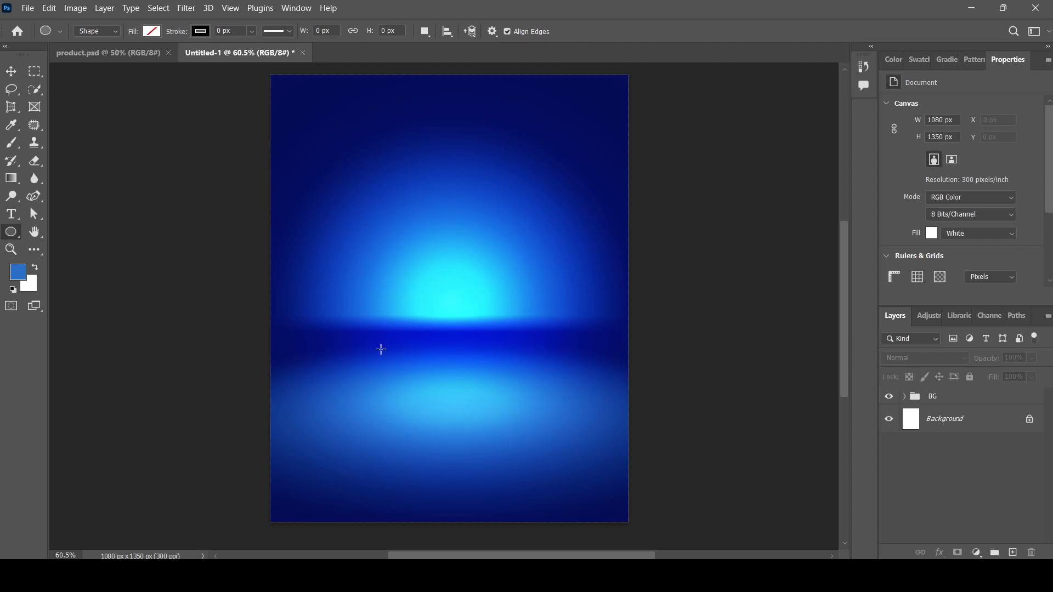
drag(381, 349, 597, 418)
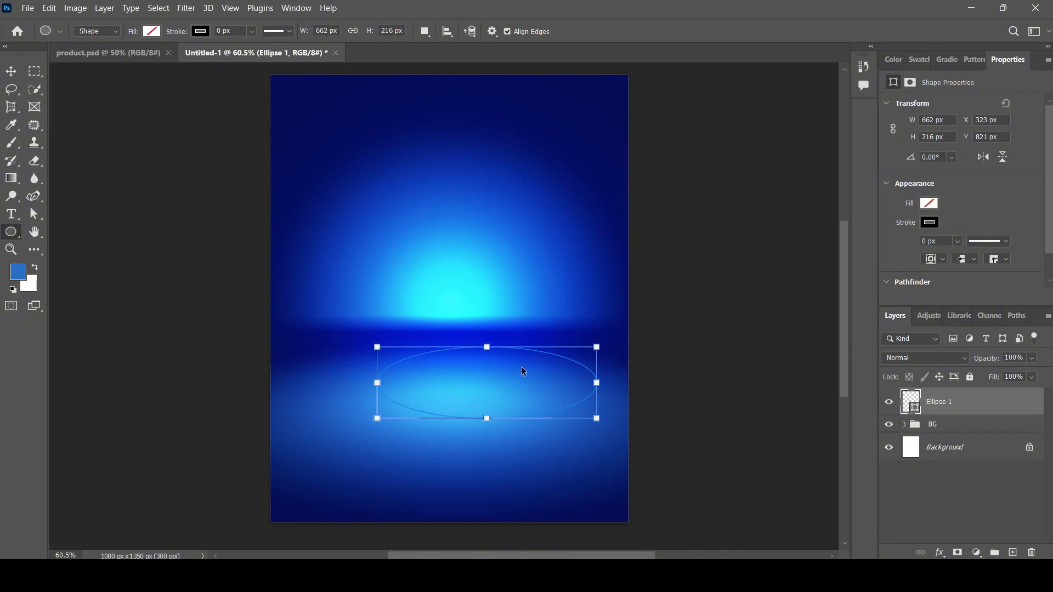
drag(521, 370, 488, 363)
drag(453, 408, 454, 400)
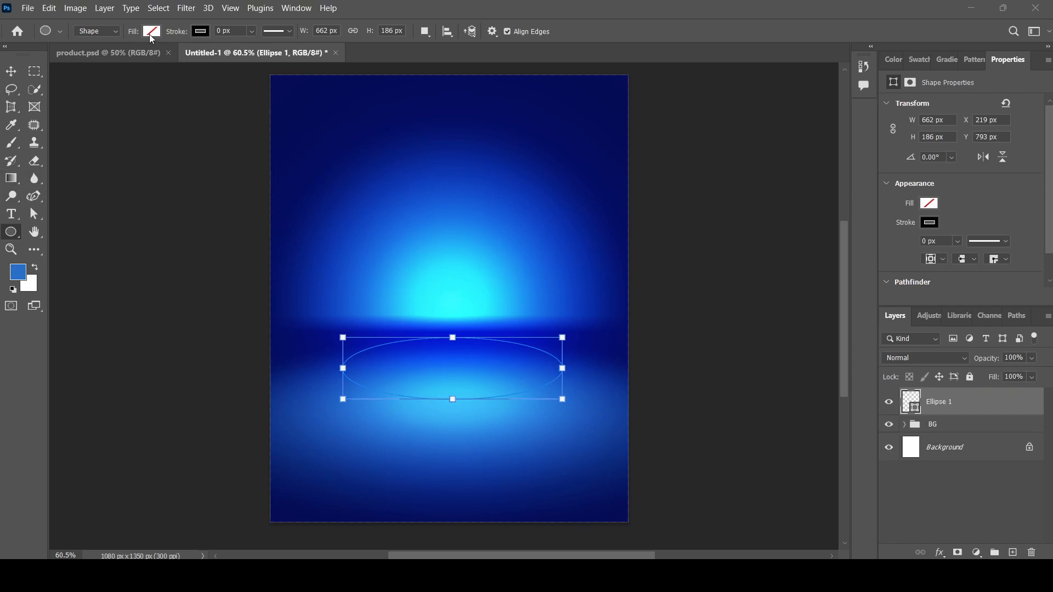
Fill the ellipse with the medium blue swatch and flatten it from below to about 152 px tall.
click(104, 102)
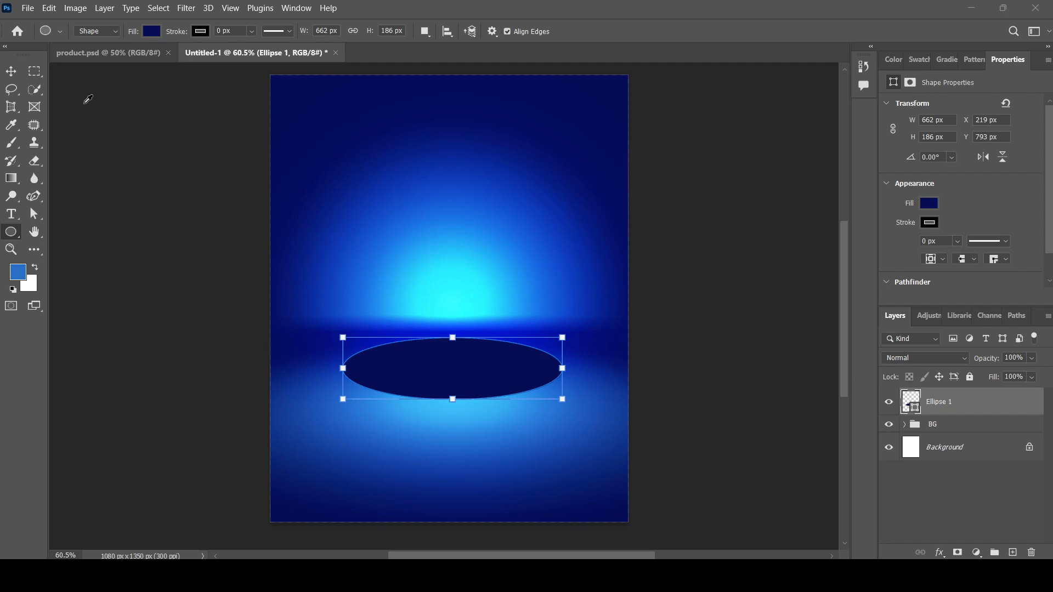
click(82, 99)
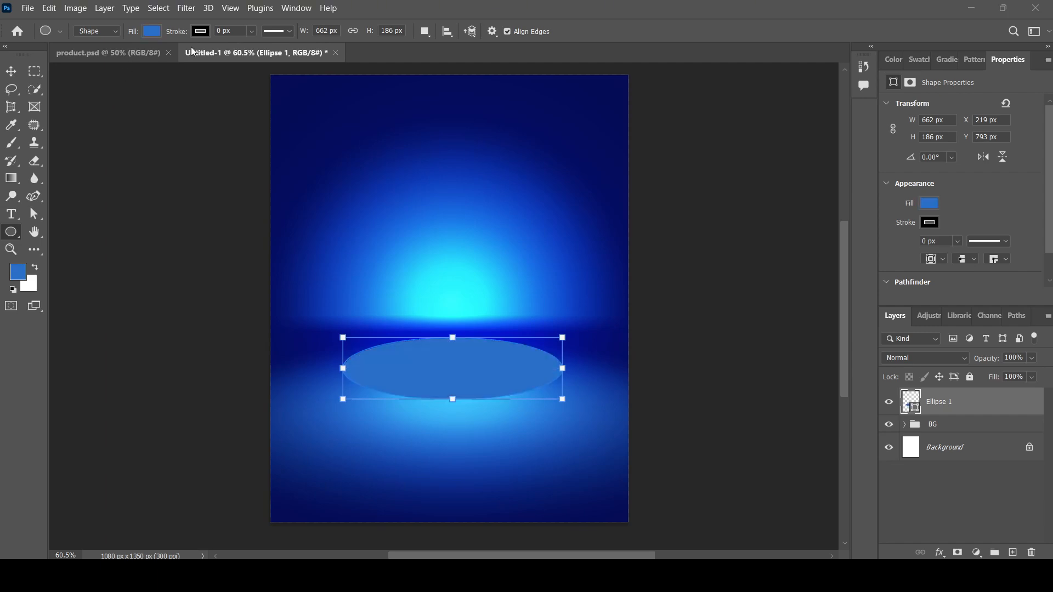
click(11, 71)
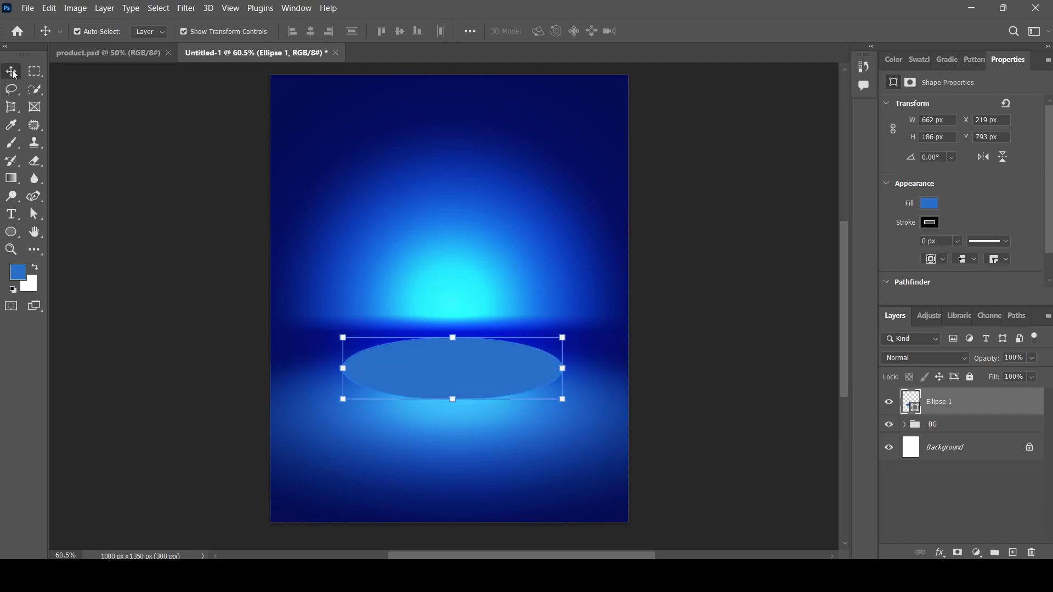
drag(452, 398, 457, 387)
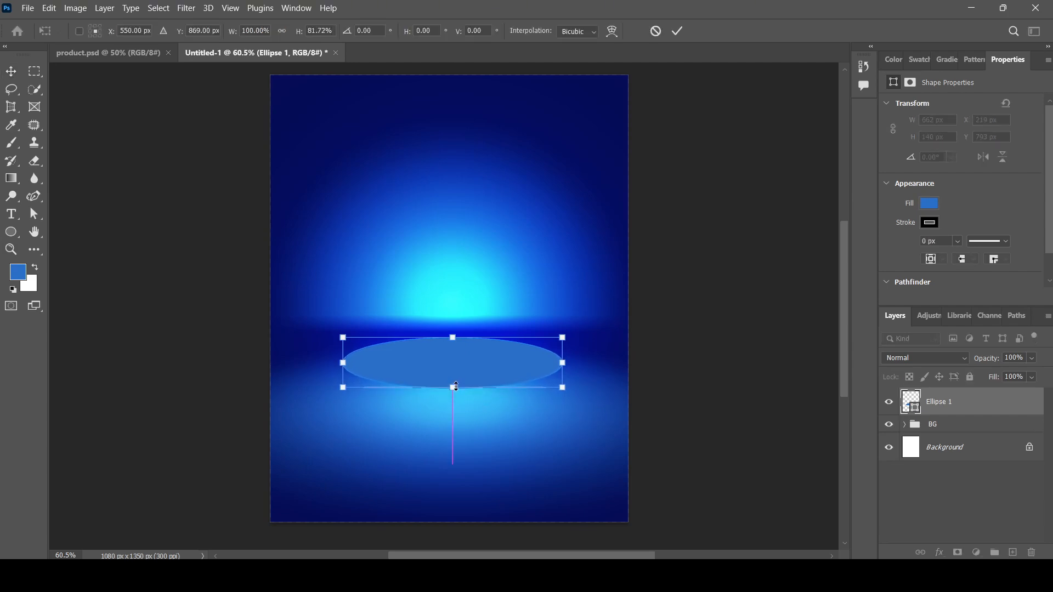
key(Return)
click(768, 417)
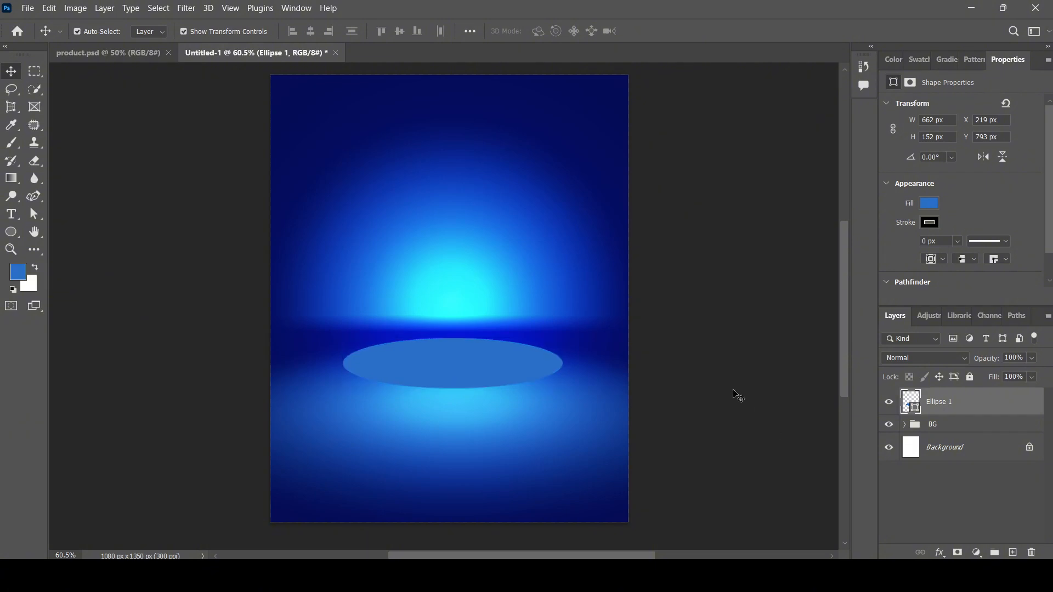
Duplicate the ellipse and place the copy directly below the original, at about Y 890 px.
click(451, 369)
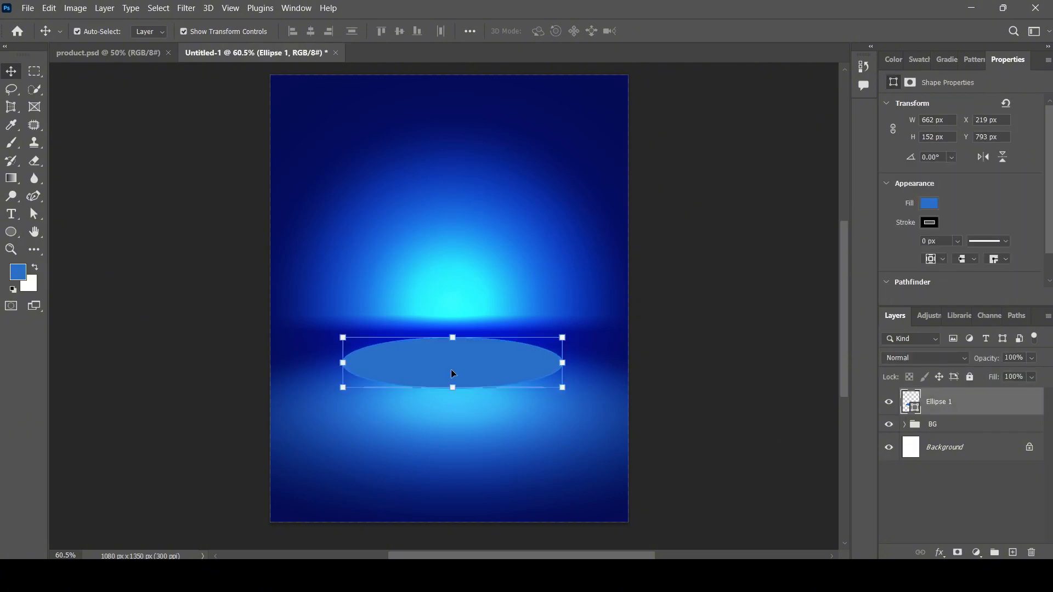
key(ctrl+j)
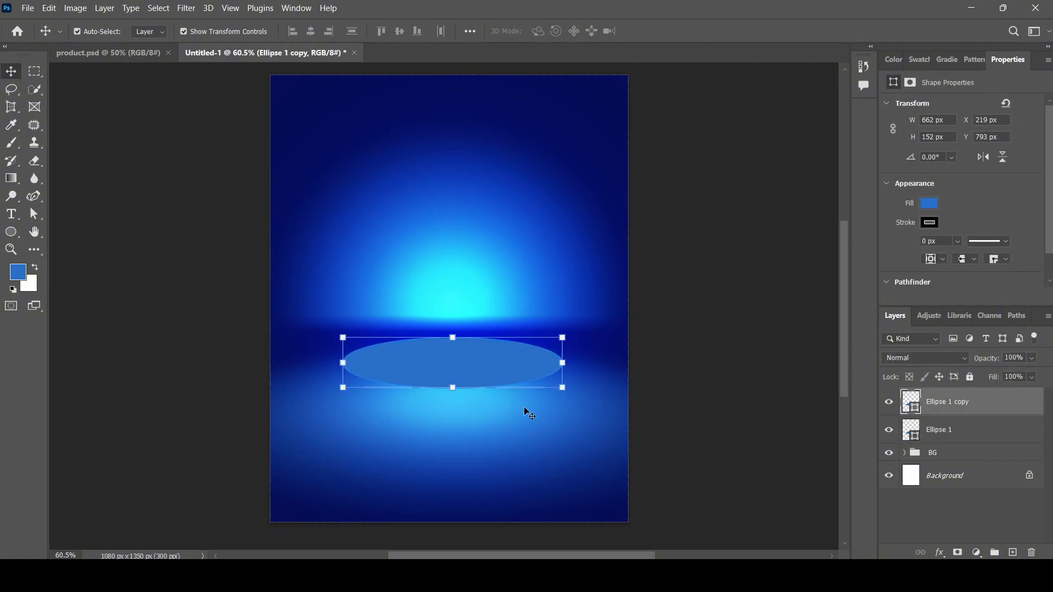
click(976, 439)
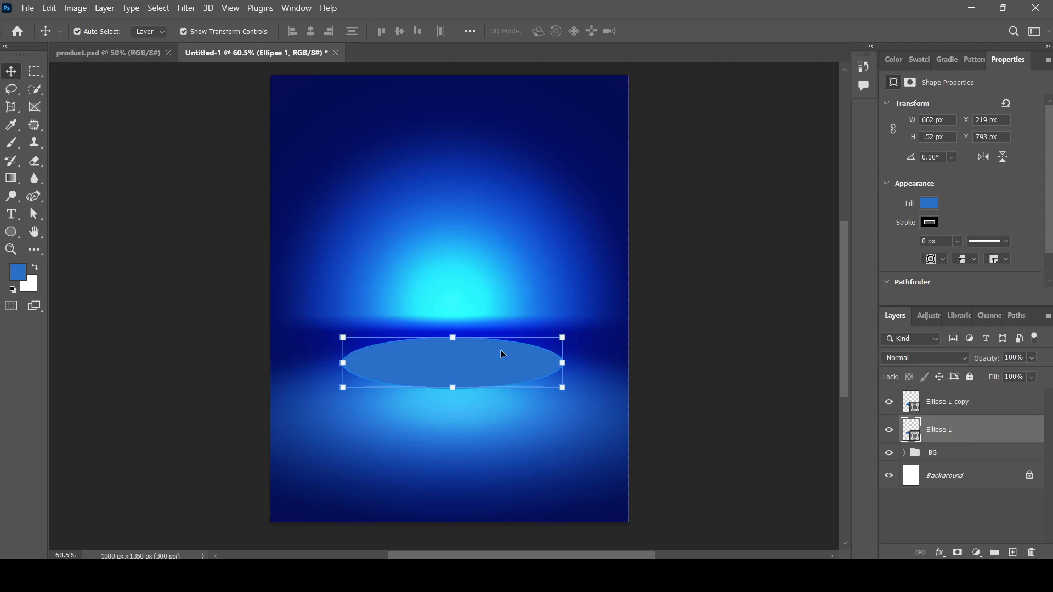
drag(498, 358, 503, 401)
click(698, 405)
Give the lower ellipse copy a slightly lighter blue fill and bring Ellipse 1 in front of it.
click(482, 415)
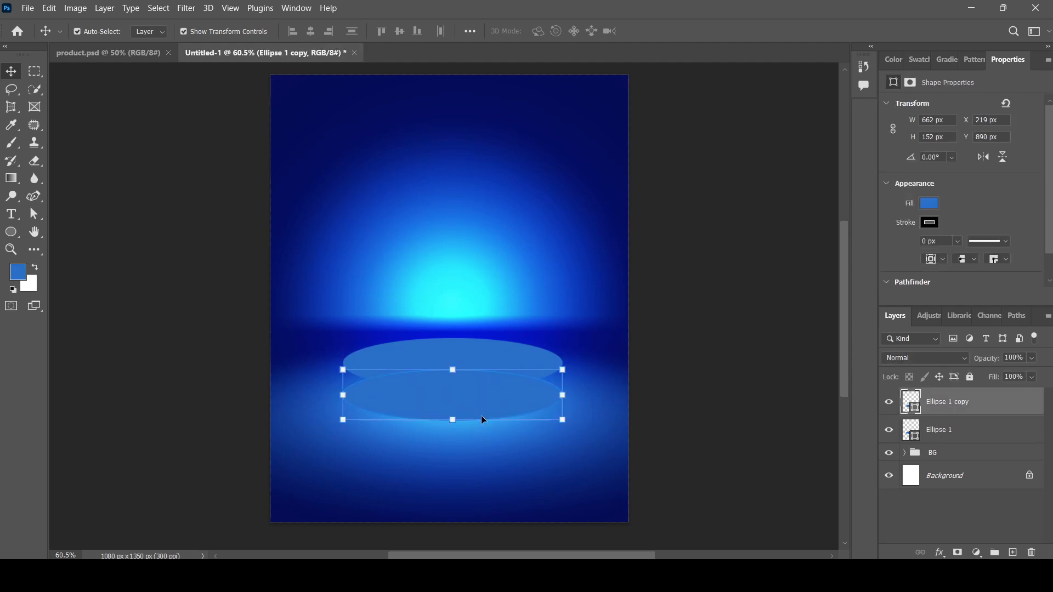
key(i)
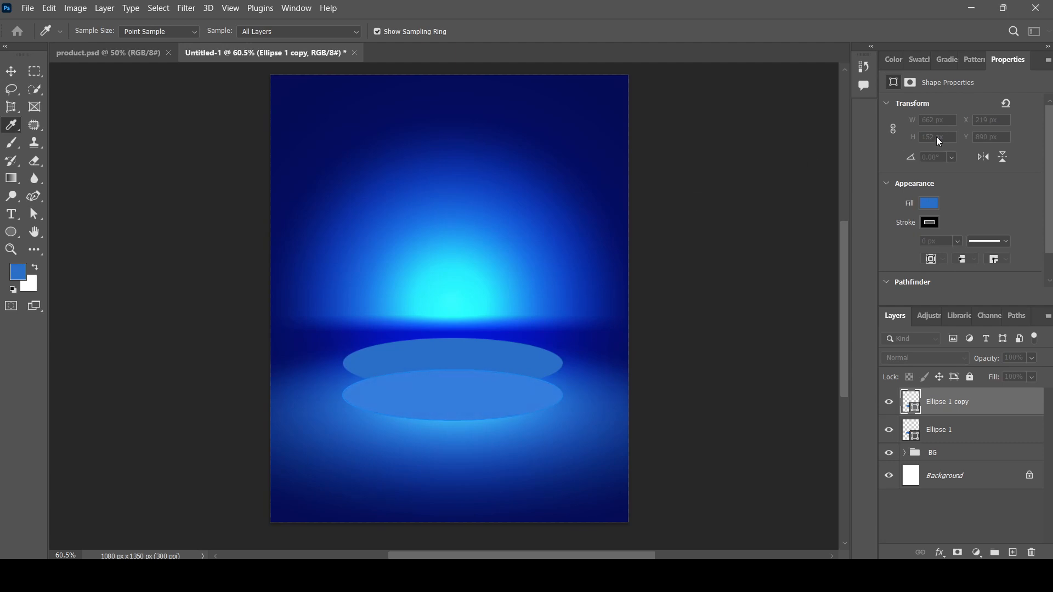
key(v)
click(743, 389)
click(497, 359)
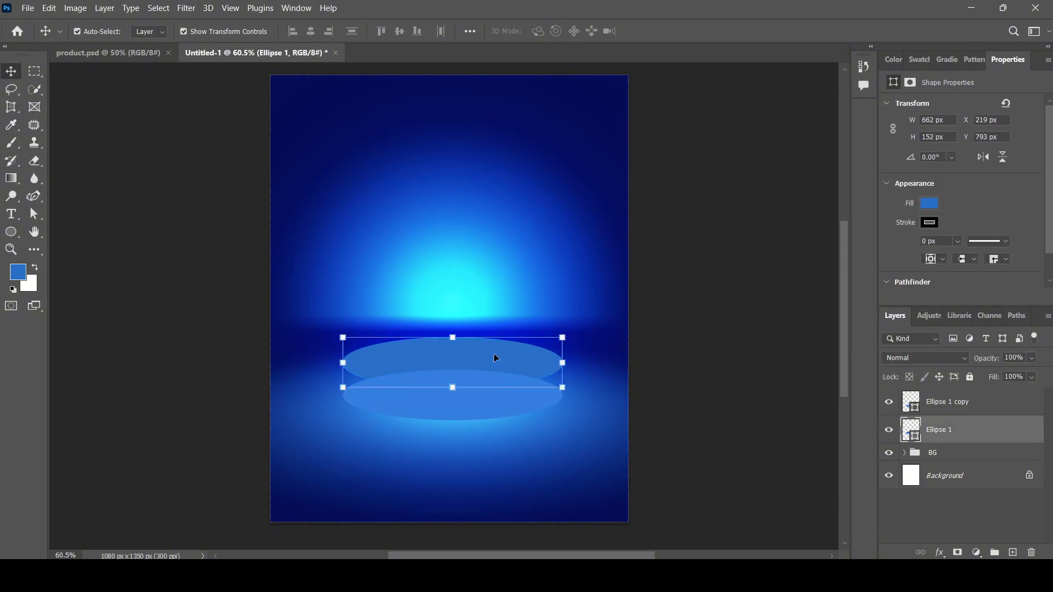
key(ctrl+bracketright)
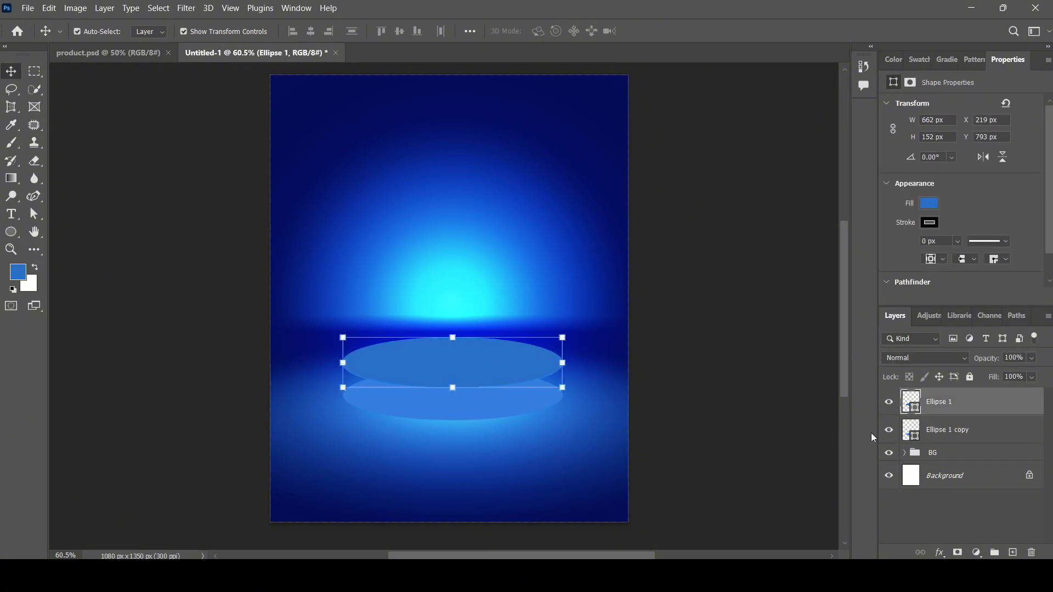
click(631, 363)
Raise the lower ellipse to about Y 864 px so the two ellipses sit closer together.
scroll(488, 370, up, 3)
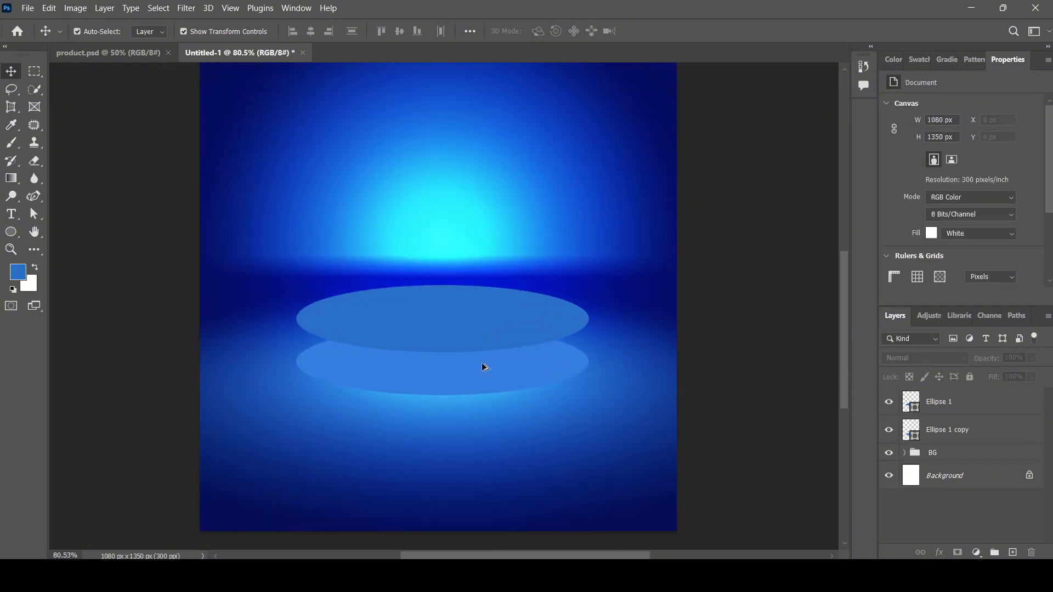
click(482, 364)
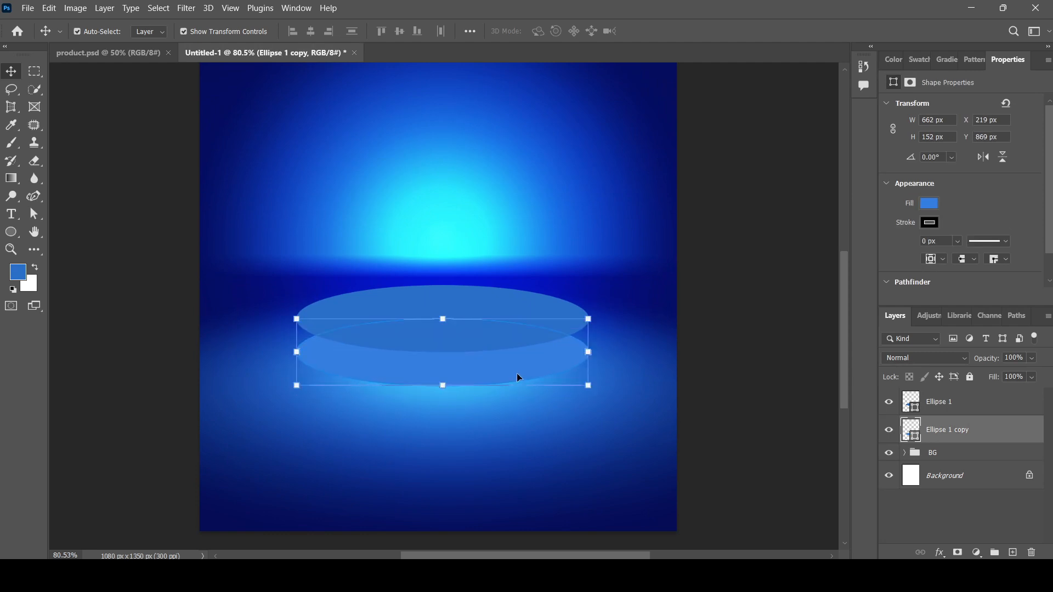
click(731, 401)
click(502, 384)
key(Up)
key(Up)
key(Up)
key(Up)
key(Up)
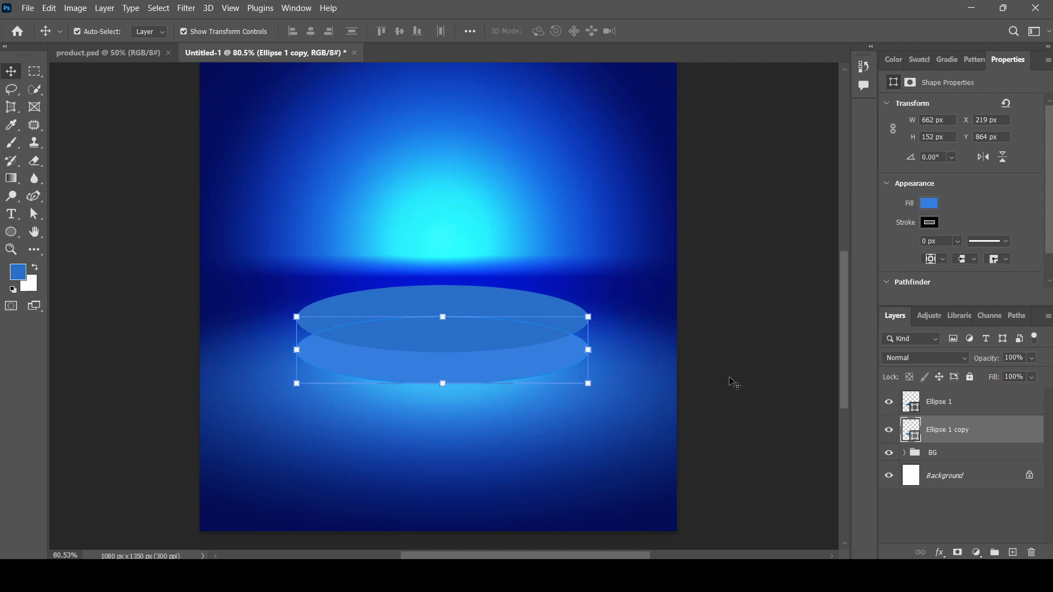
click(749, 364)
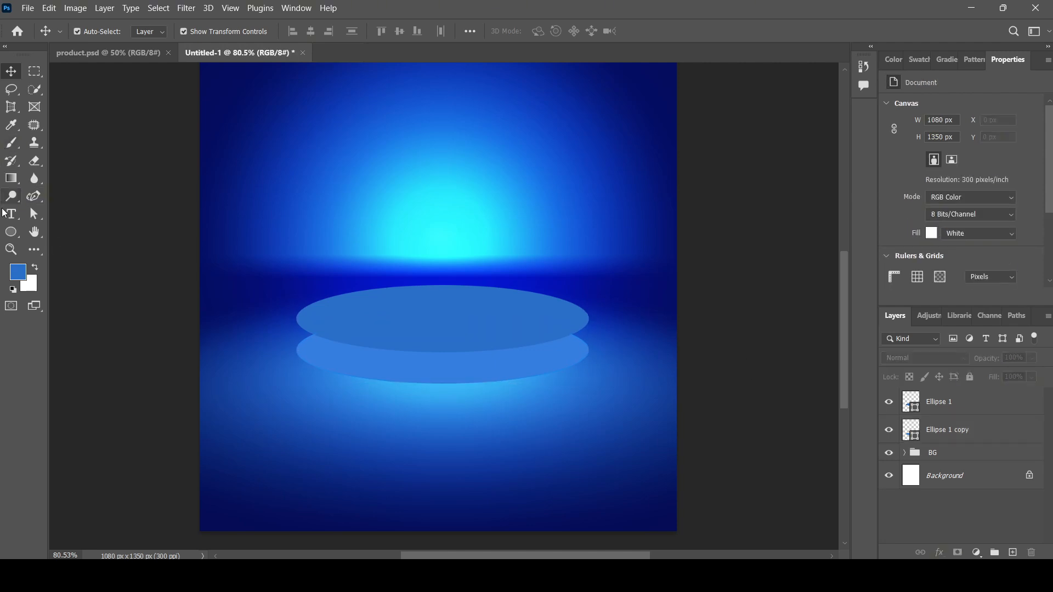
Draw a rectangle about 710 by 173 px over the lower part of the ellipses and fill it with dark navy.
click(11, 231)
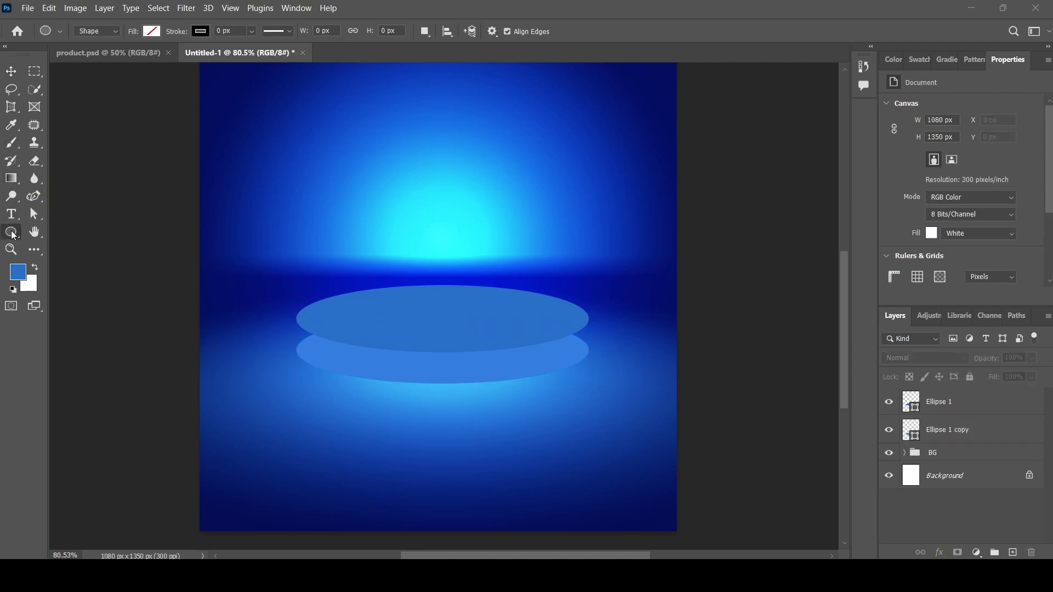
click(90, 234)
drag(294, 307, 604, 383)
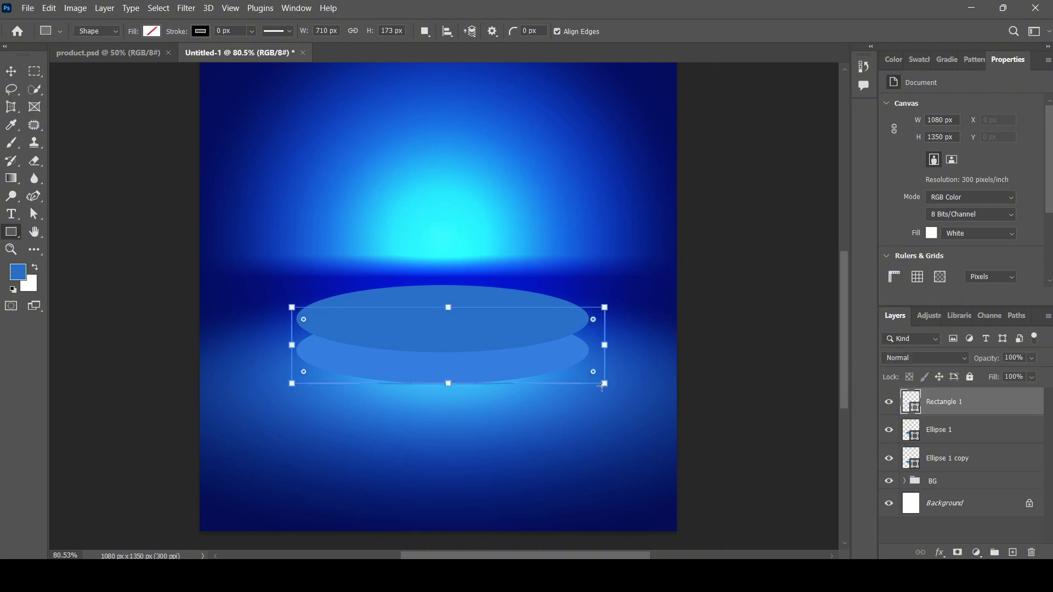
scroll(501, 317, up, 2)
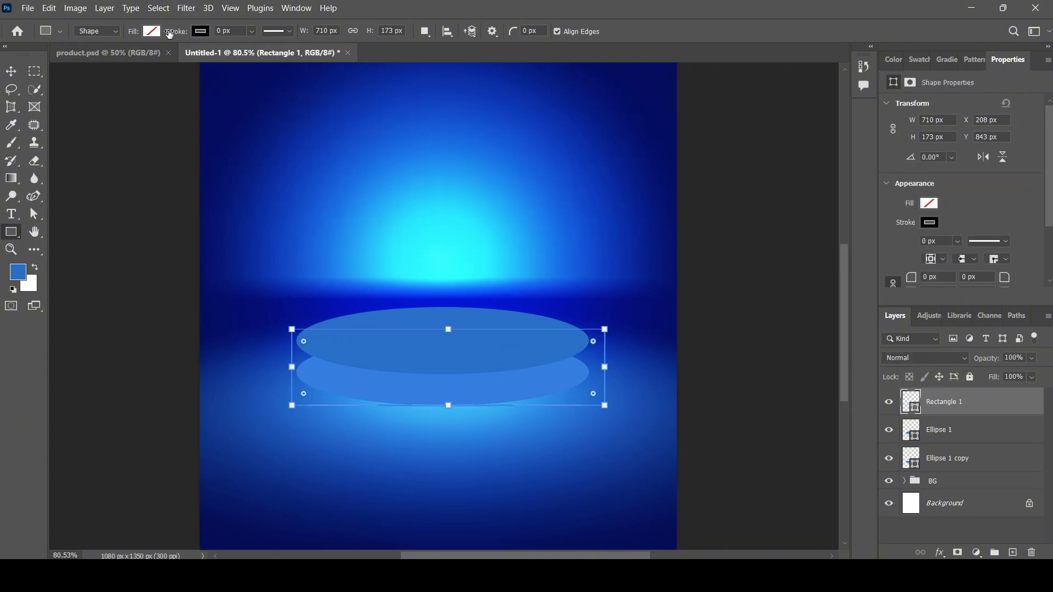
click(94, 101)
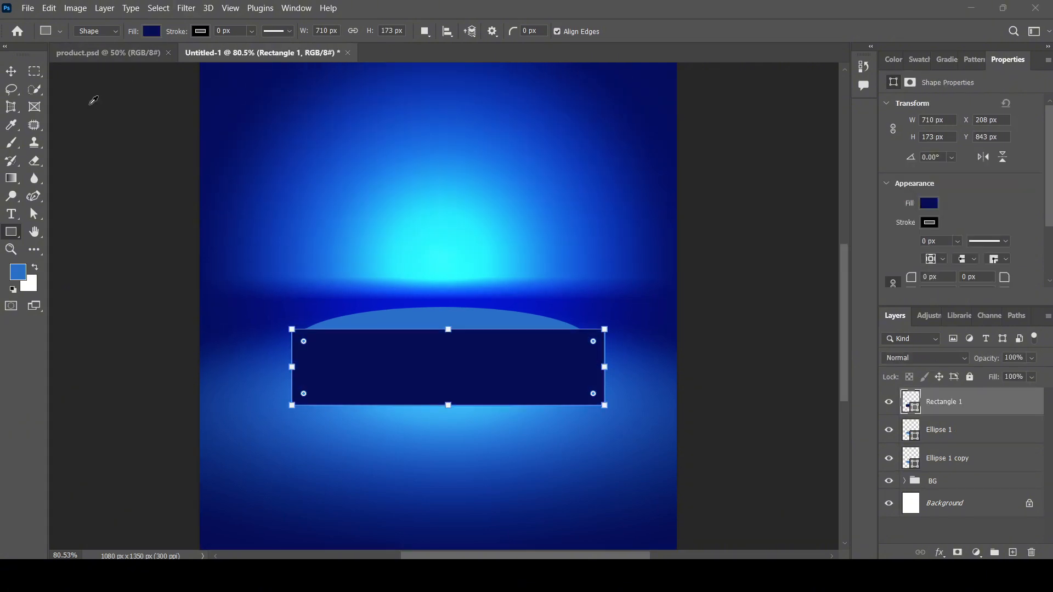
Lower the rectangle's top edge to the middle of the upper ellipse, making it about 147 px tall.
click(11, 72)
click(775, 400)
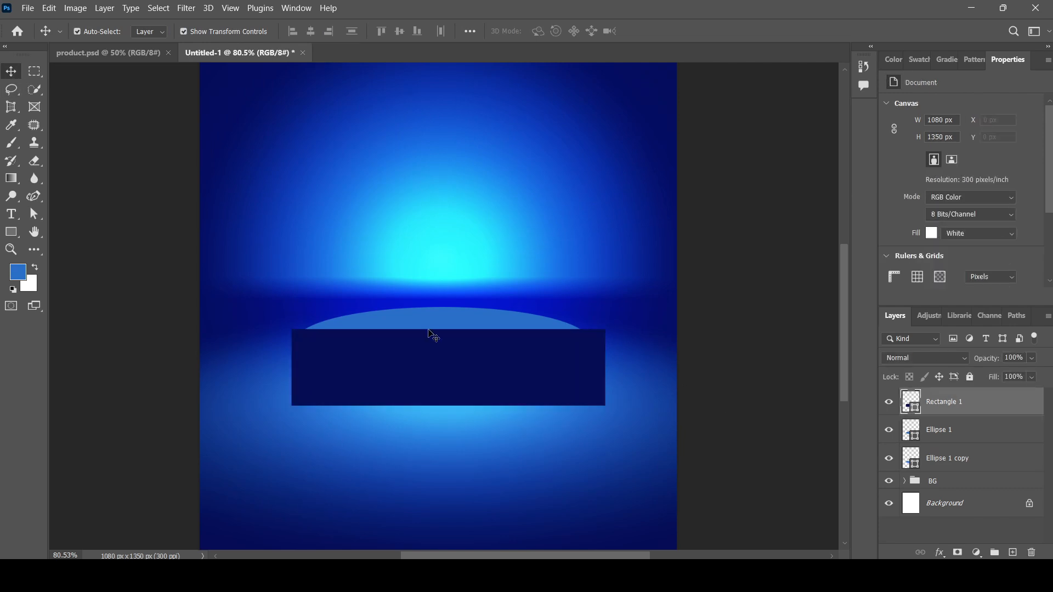
click(430, 334)
key(ctrl+t)
mouse_move(448, 333)
mouse_down()
mouse_move(449, 364)
mouse_move(457, 347)
mouse_up()
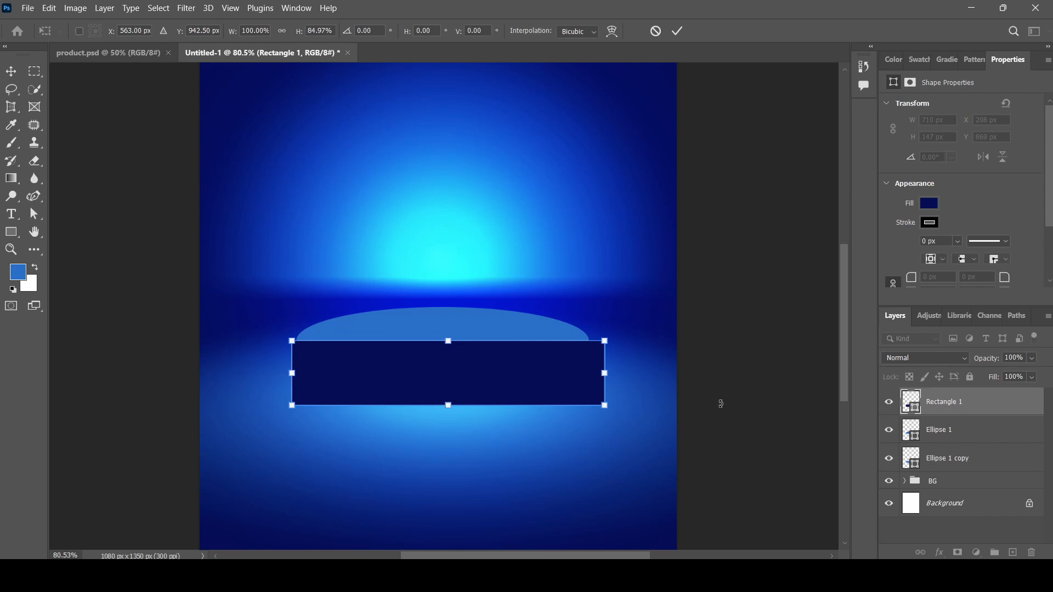
key(Return)
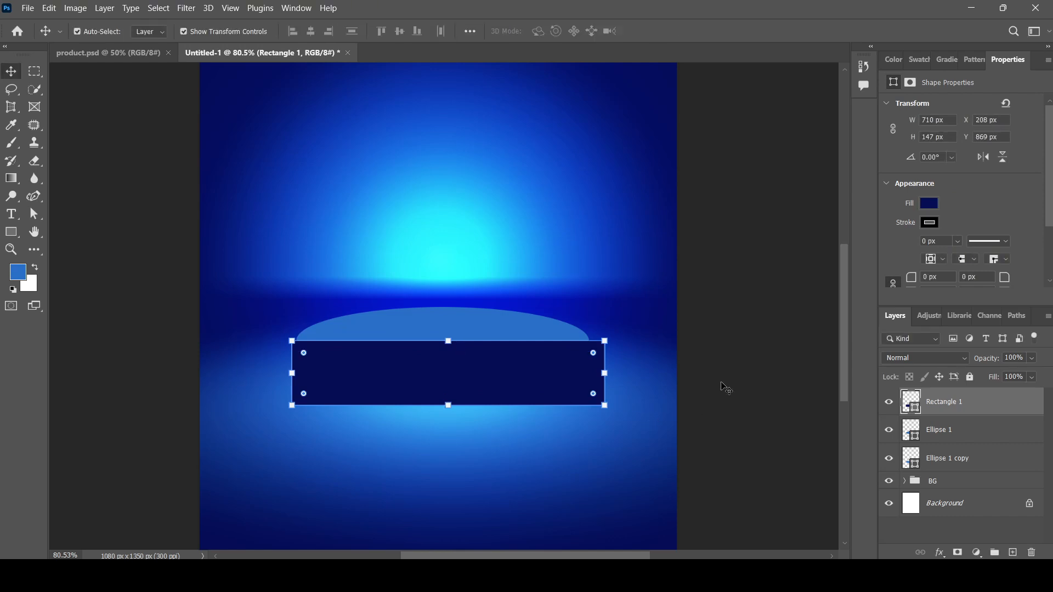
click(721, 385)
Move the Rectangle 1 layer down one place, behind Ellipse 1.
click(532, 363)
key(ctrl+bracketleft)
click(783, 404)
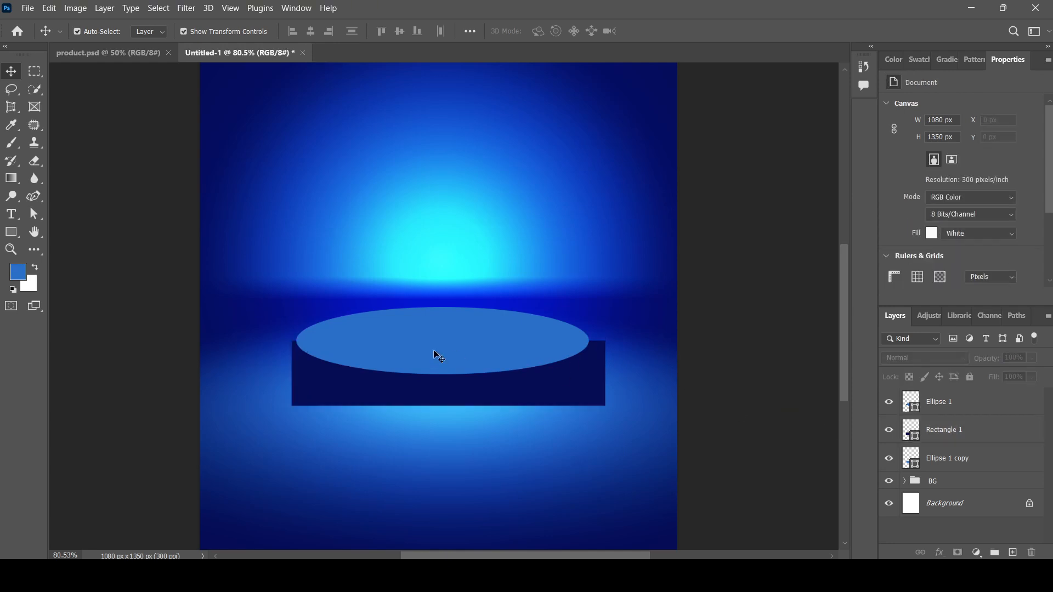
Narrow the navy rectangle to 662 px so its sides line up with the ends of the ellipse.
scroll(434, 350, up, 2)
click(639, 379)
drag(640, 378, 623, 379)
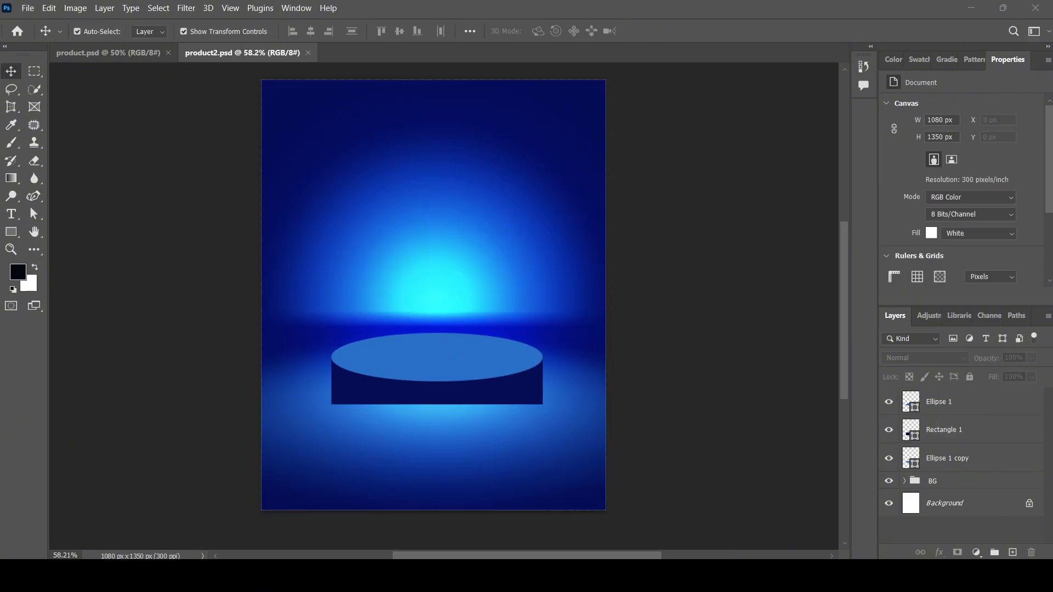
Load the outline of Ellipse 1 copy as a selection.
scroll(454, 381, down, 1)
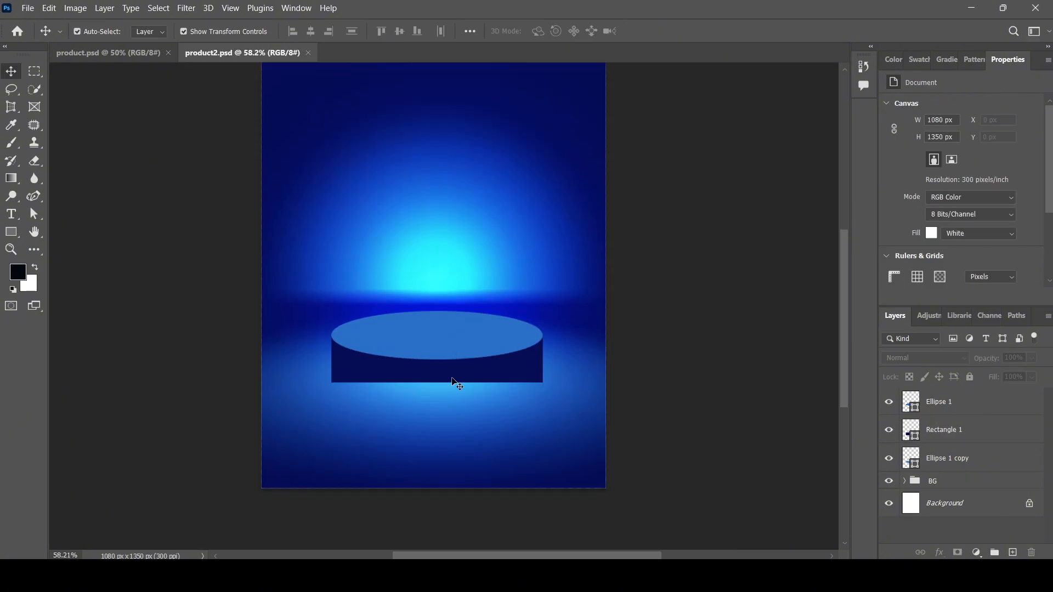
click(954, 430)
scroll(598, 384, up, 1)
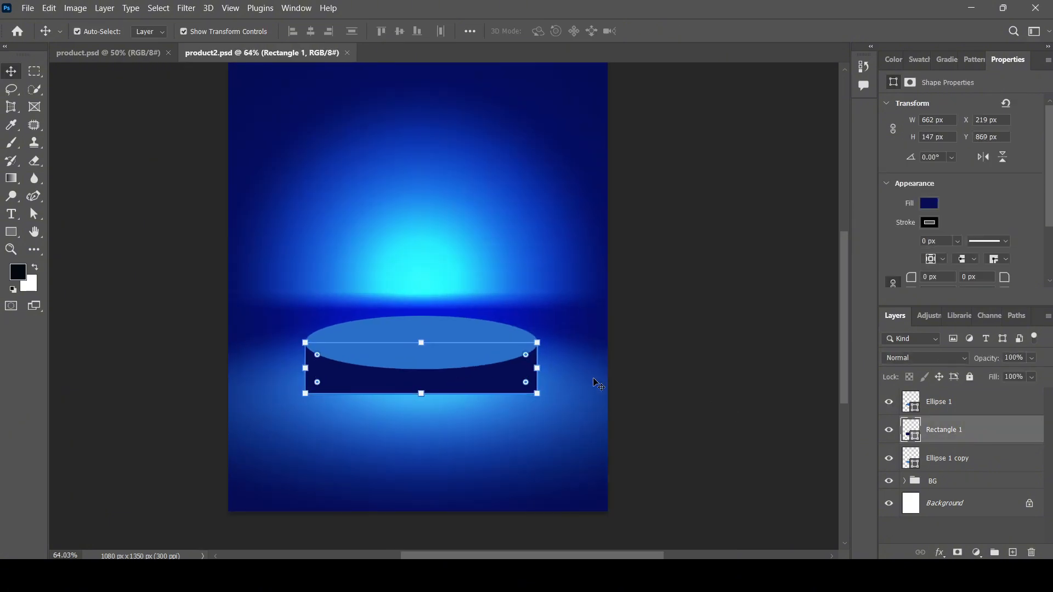
click(968, 458)
ctrl+click(911, 459)
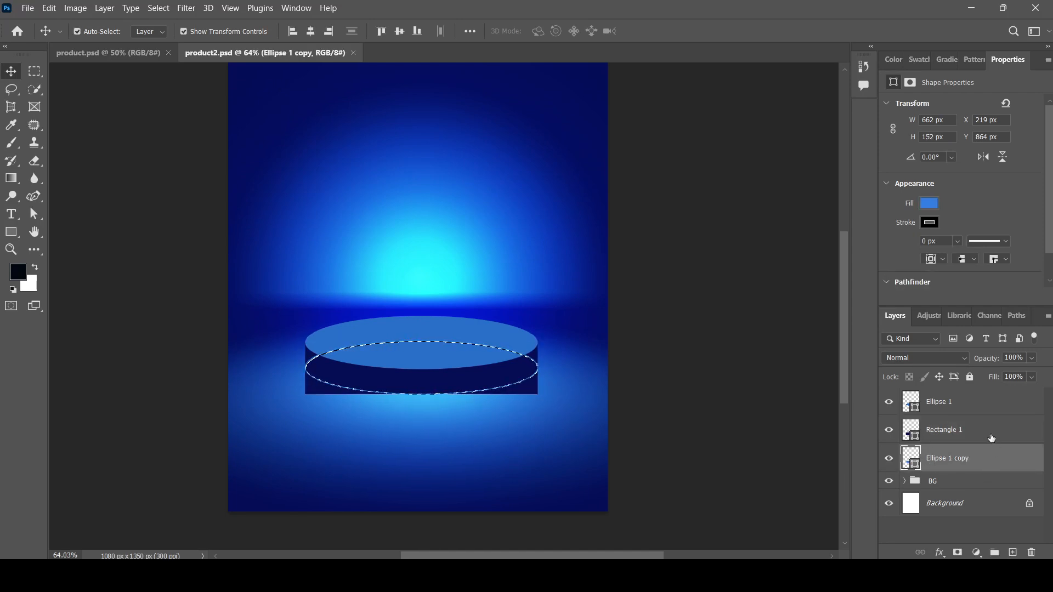
Add a layer mask to Rectangle 1 from the elliptical selection.
click(978, 441)
scroll(475, 383, up, 1)
scroll(473, 385, down, 1)
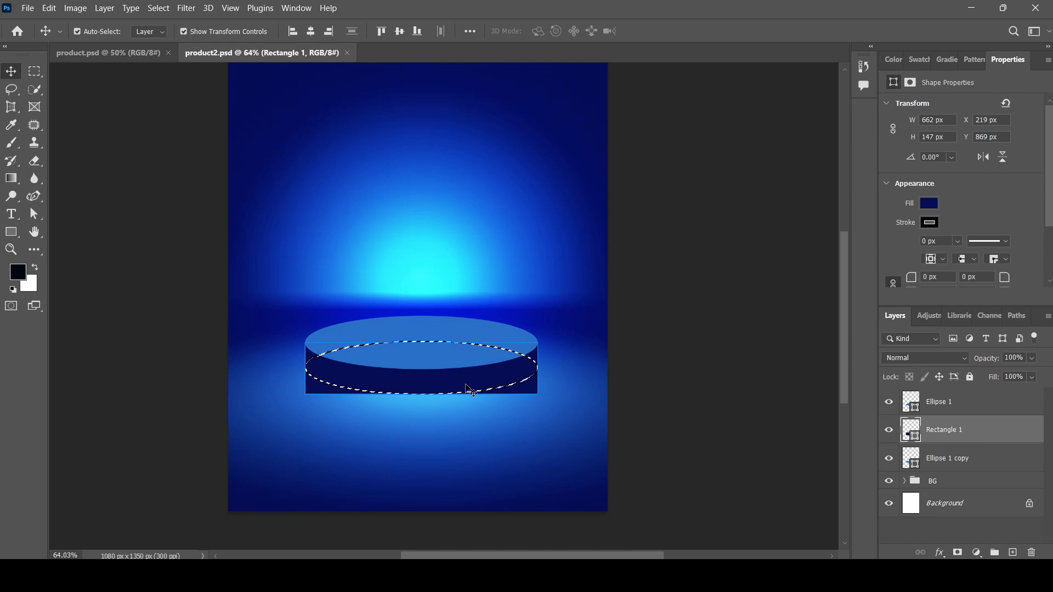
scroll(434, 376, up, 1)
scroll(432, 373, up, 1)
click(957, 552)
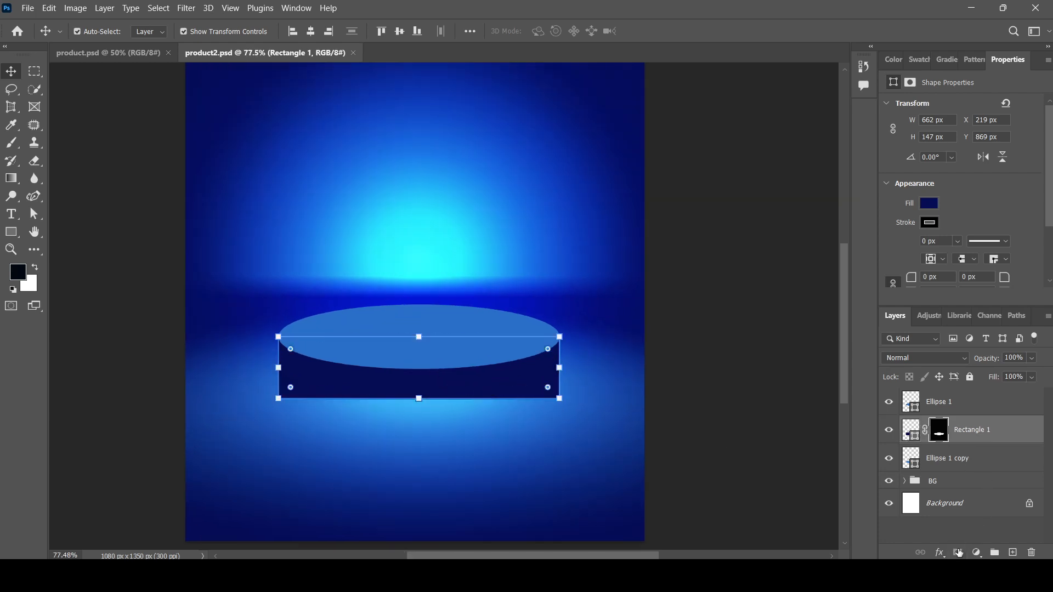
Paint white on the Rectangle 1 mask with a hard round 125 px brush to restore the podium's straight side edges at both ends.
scroll(376, 387, down, 1)
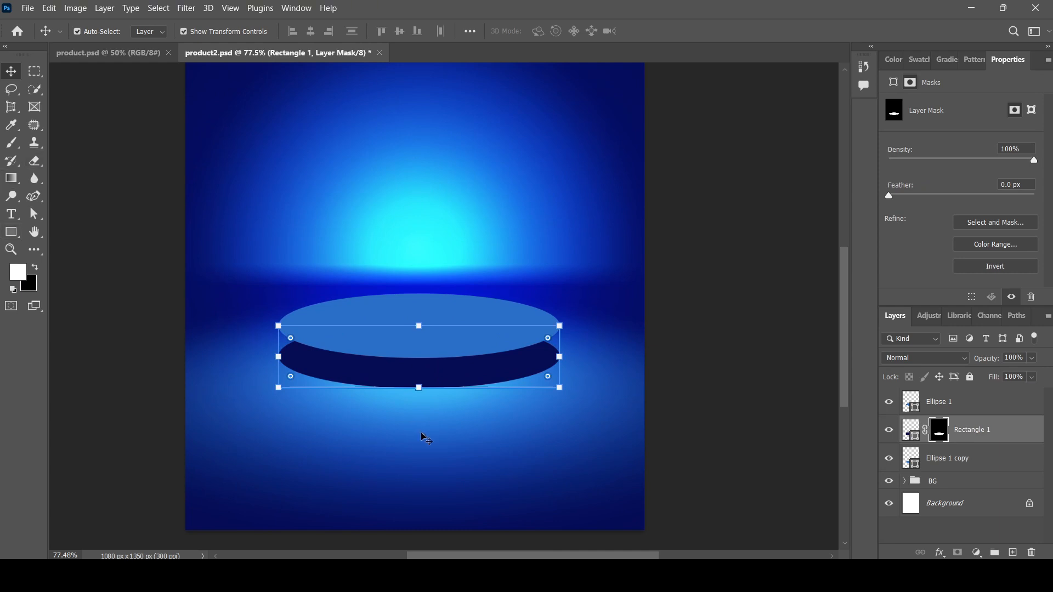
key(b)
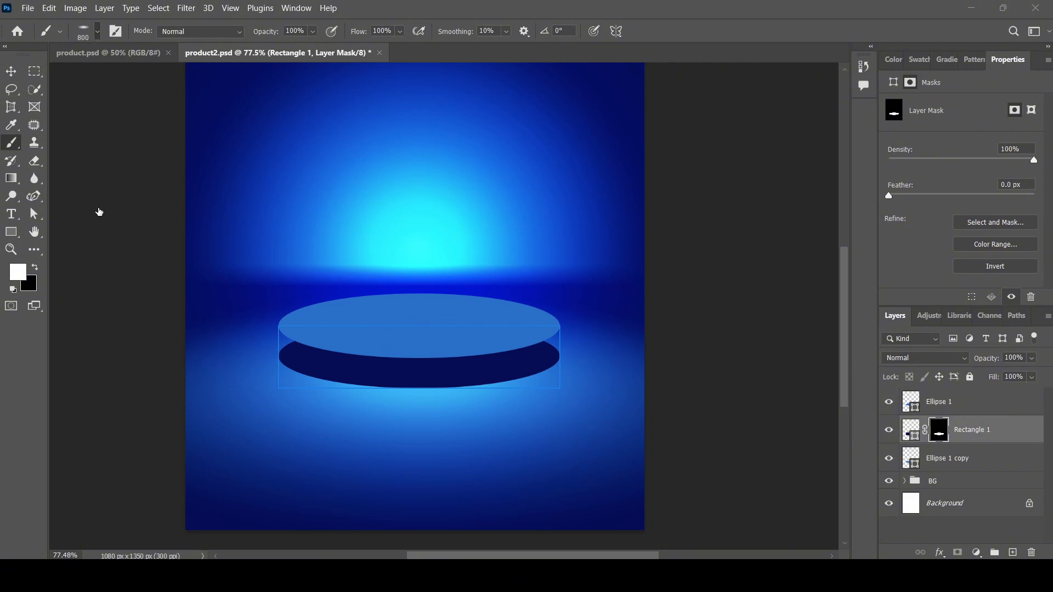
click(116, 240)
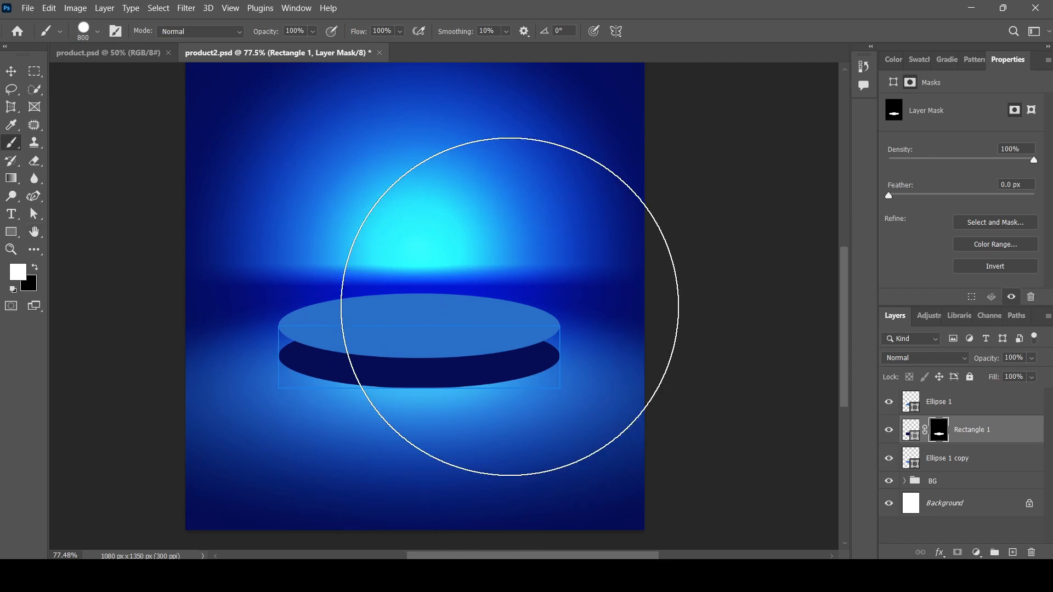
key(bracketleft)
key(bracketleft)
key(bracketleft)
key(bracketleft)
key(bracketleft)
key(bracketleft)
key(bracketleft)
key(bracketleft)
key(bracketleft)
key(bracketleft)
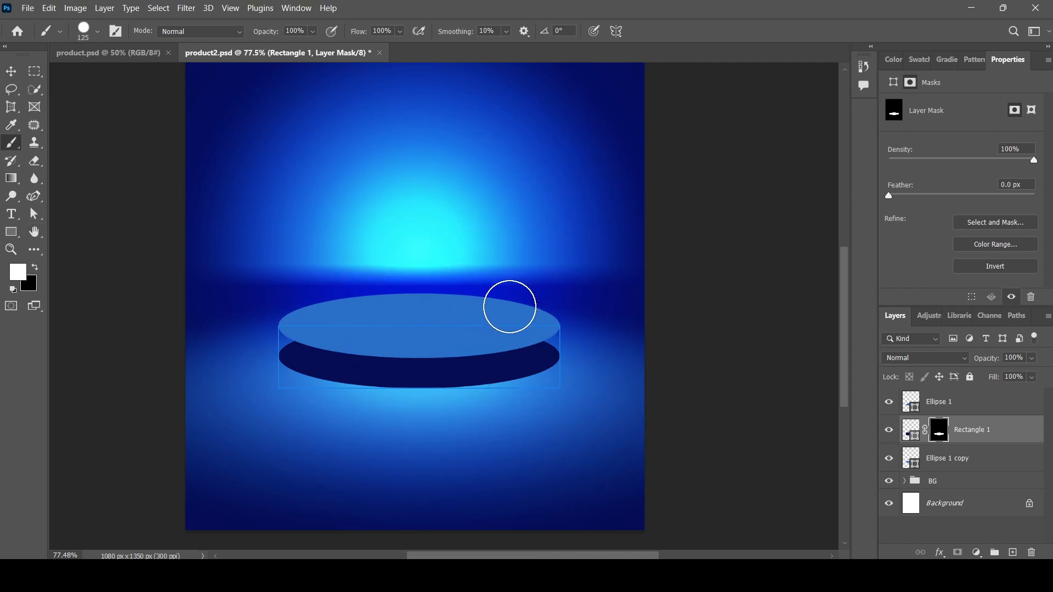
scroll(540, 373, up, 5)
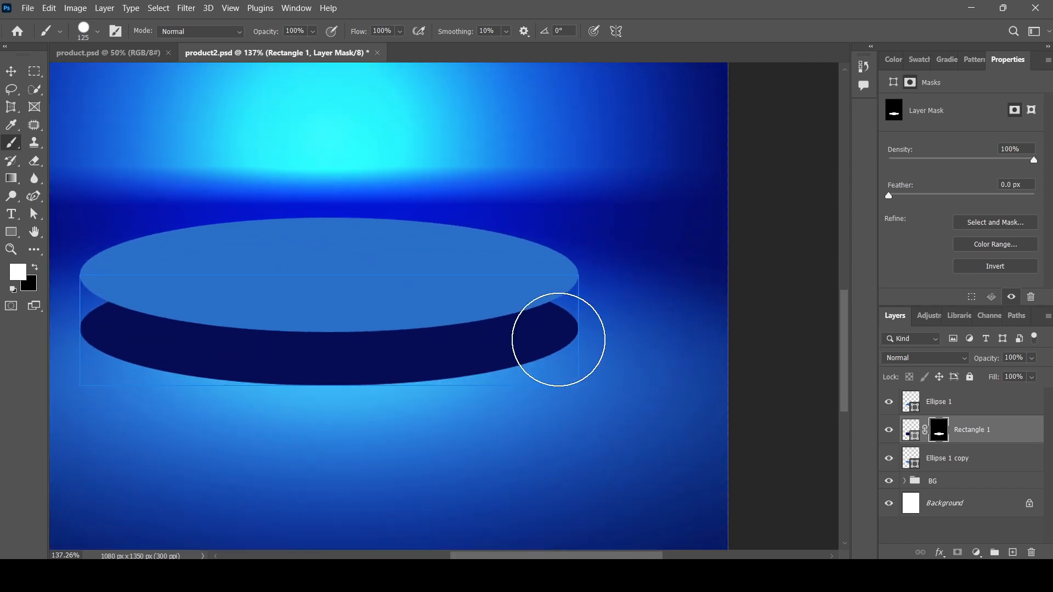
mouse_move(567, 278)
mouse_down()
mouse_move(263, 322)
mouse_move(198, 321)
mouse_move(120, 283)
mouse_move(124, 291)
mouse_move(106, 294)
mouse_move(103, 278)
mouse_move(211, 280)
mouse_up()
scroll(440, 333, down, 4)
scroll(163, 320, up, 9)
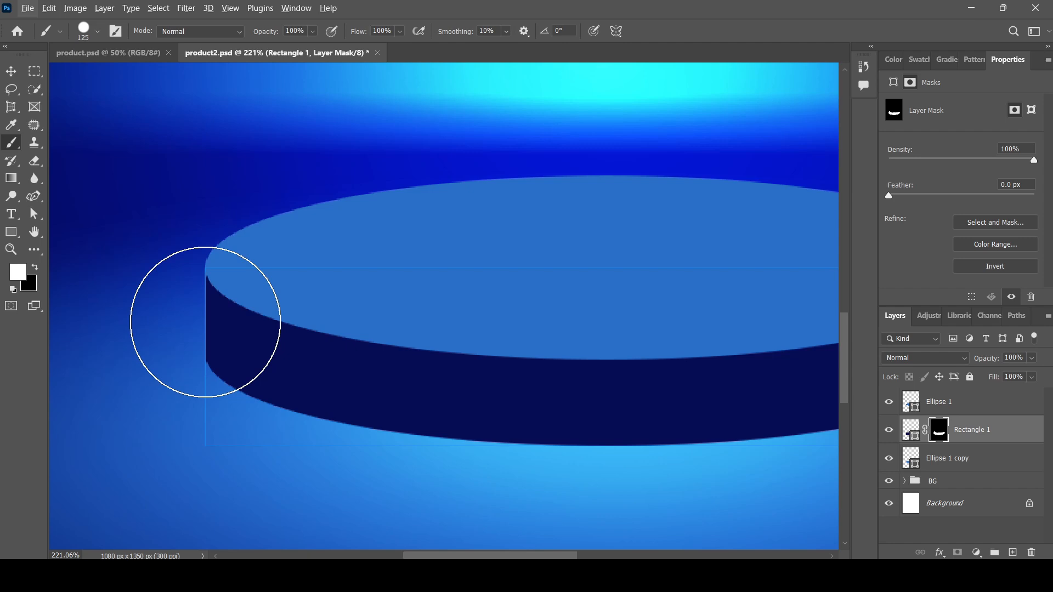
scroll(263, 307, down, 8)
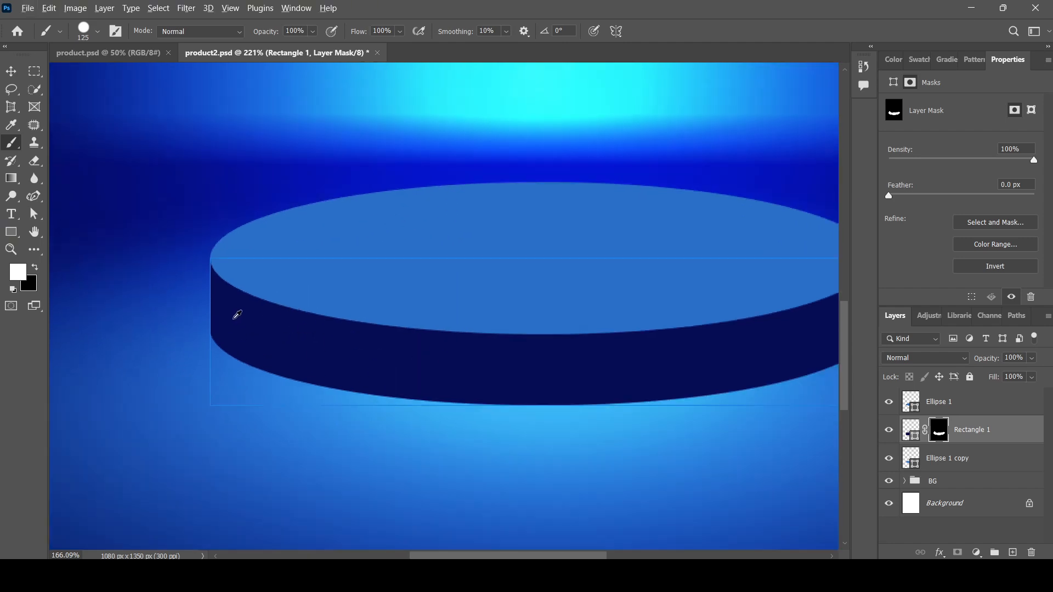
scroll(397, 302, up, 1)
Move Ellipse 1, Rectangle 1 and Ellipse 1 copy together about 70 px straight down the canvas.
key(v)
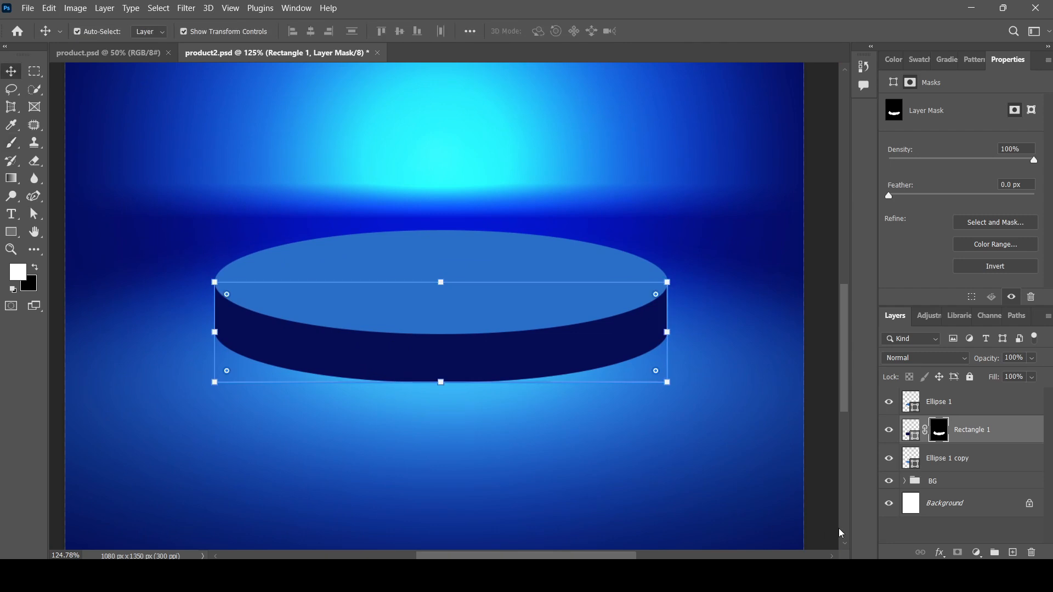
scroll(430, 370, down, 1)
click(968, 406)
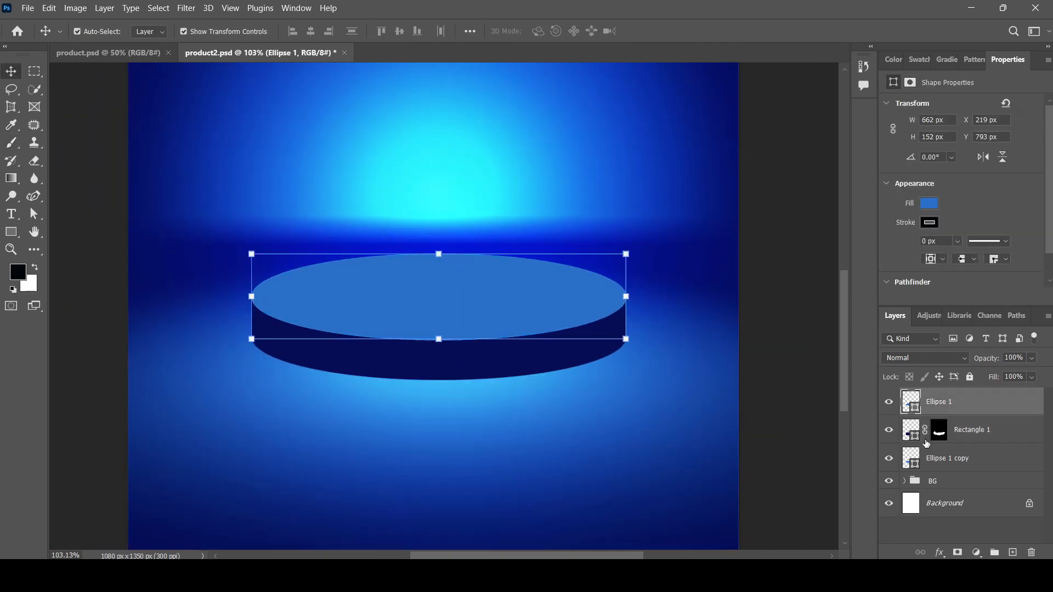
shift+click(990, 469)
scroll(491, 384, up, 1)
scroll(450, 357, down, 1)
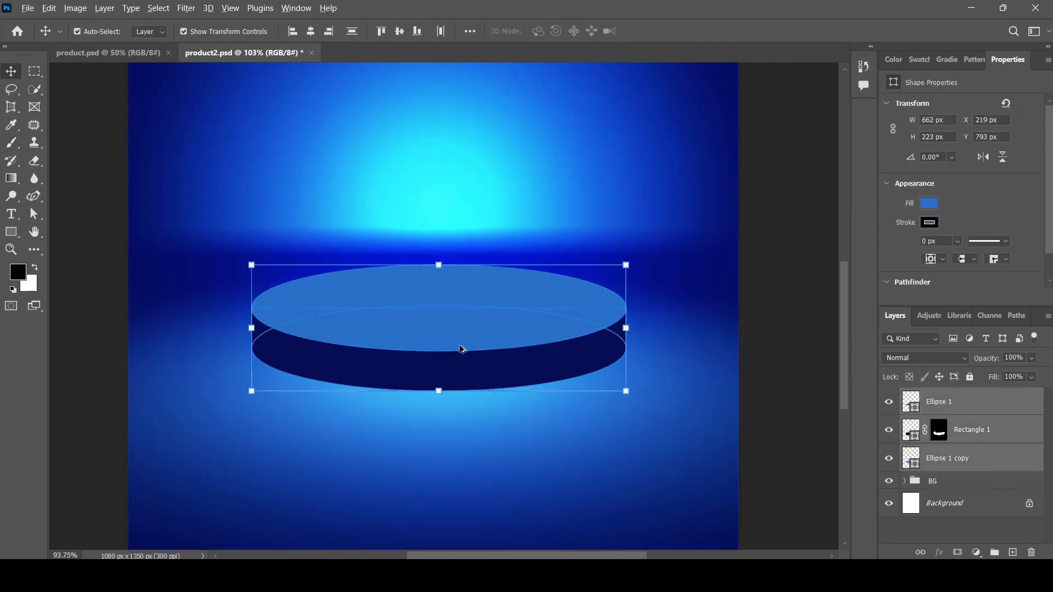
key(ctrl+t)
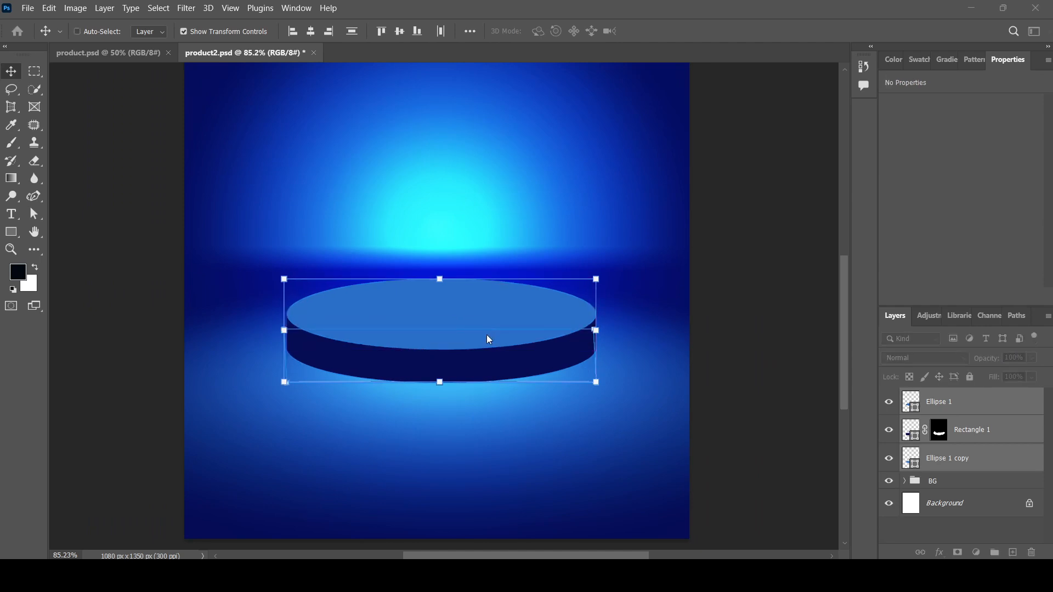
click(583, 216)
scroll(542, 365, up, 1)
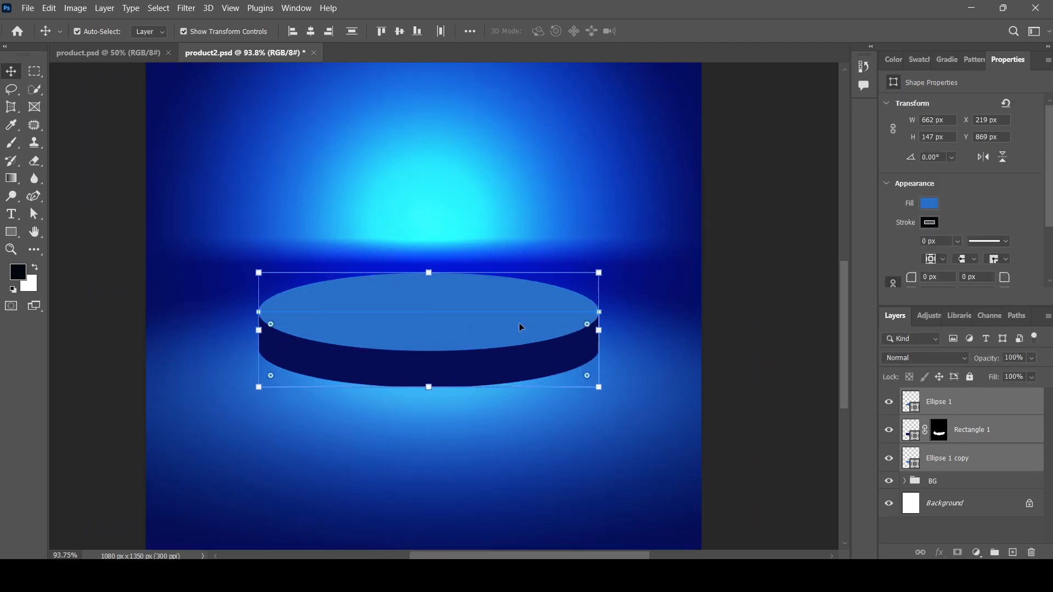
drag(477, 307, 477, 360)
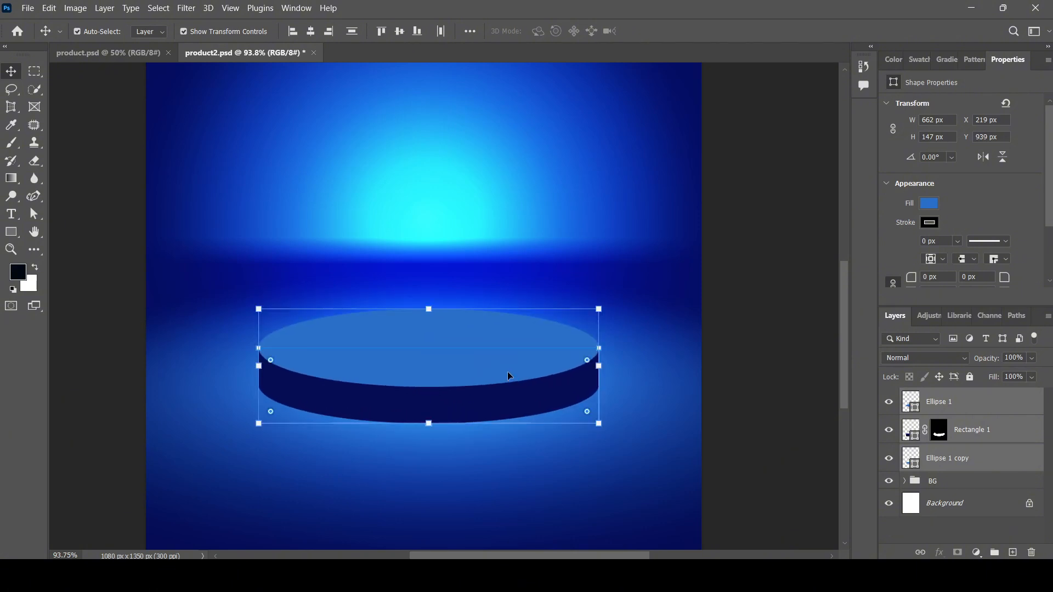
scroll(508, 373, down, 1)
scroll(490, 320, up, 1)
click(785, 363)
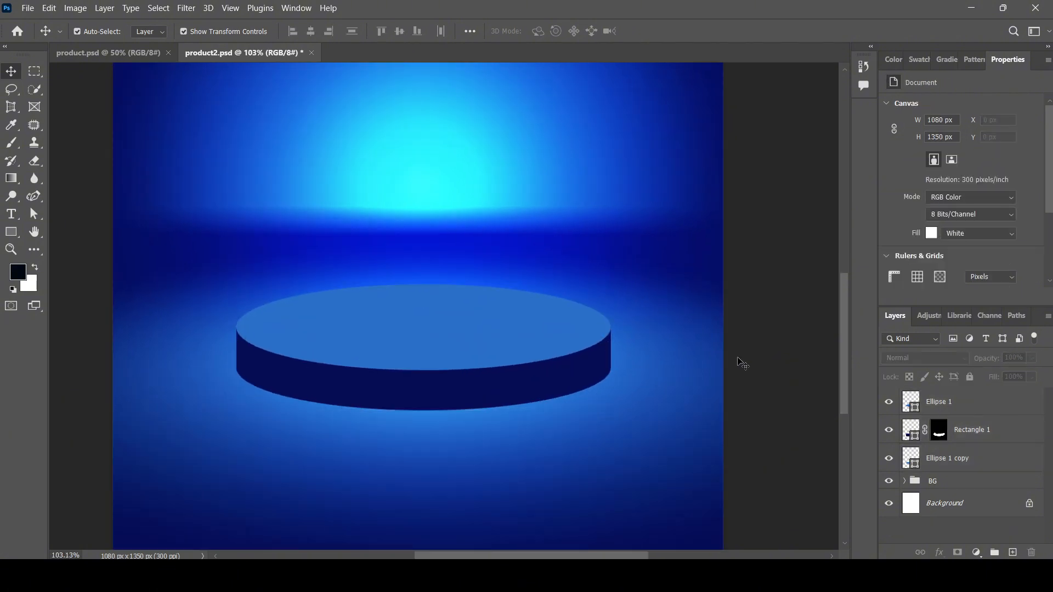
Save the document with the repositioned podium.
scroll(531, 384, down, 1)
scroll(479, 324, down, 1)
scroll(438, 400, up, 1)
scroll(450, 384, down, 1)
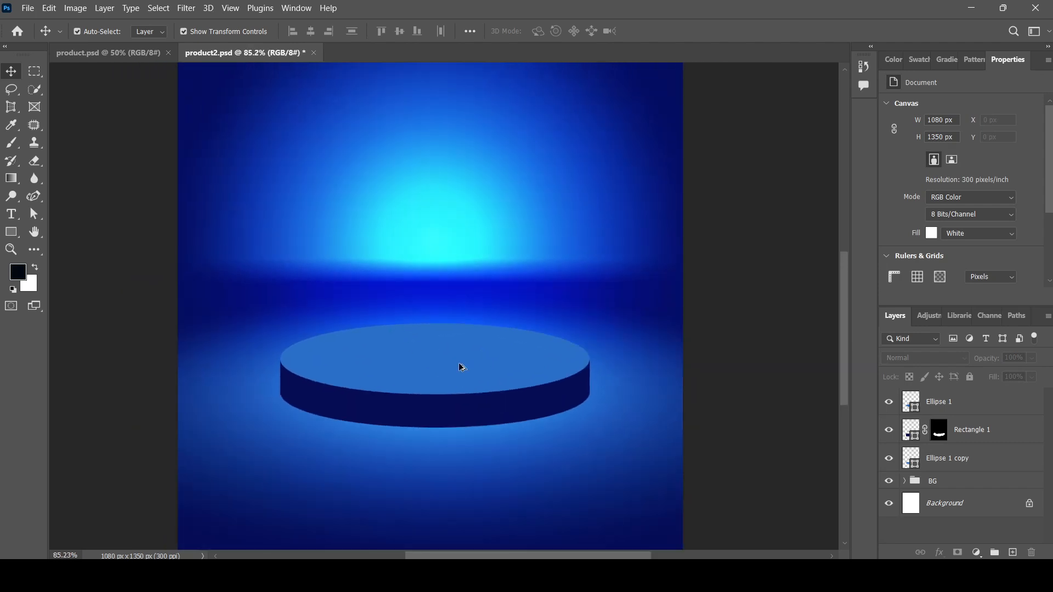
scroll(461, 367, up, 1)
scroll(765, 348, up, 1)
scroll(762, 350, down, 1)
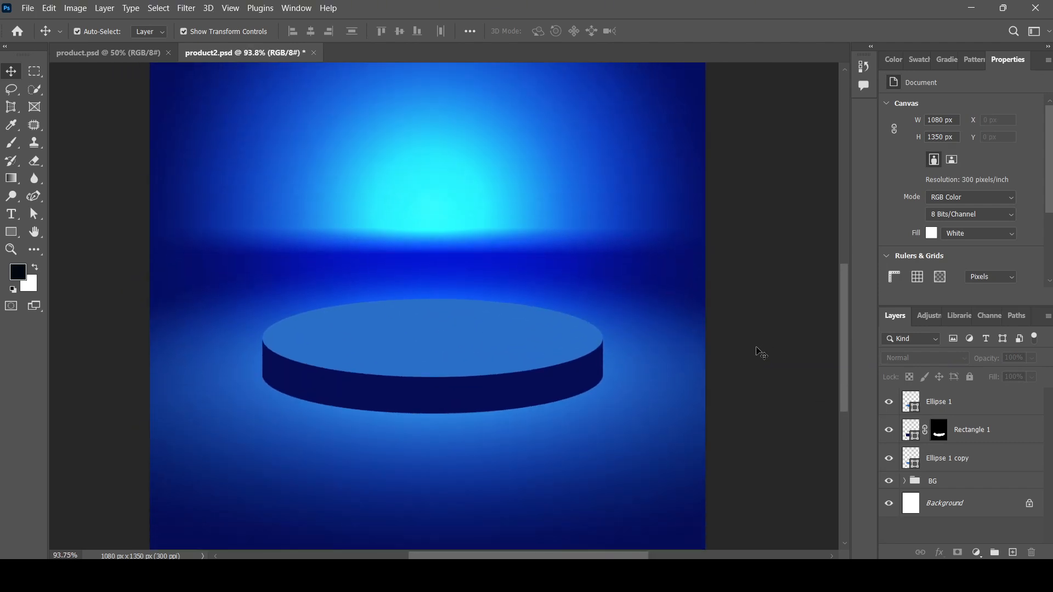
key(ctrl+s)
Create a new empty layer between the BG group and Ellipse 1 copy.
scroll(686, 370, down, 1)
click(986, 461)
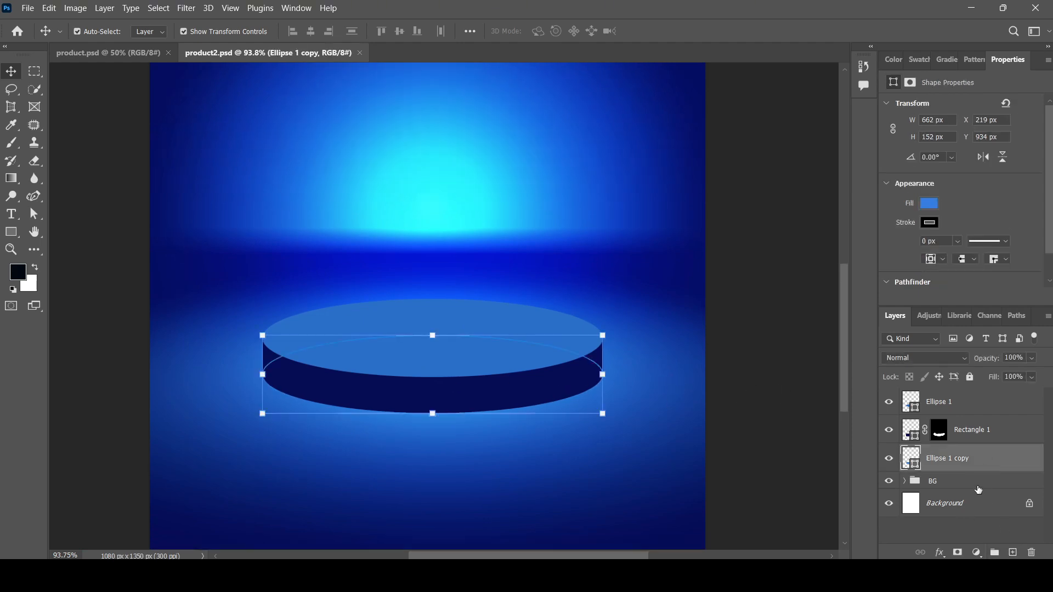
click(978, 489)
click(1013, 552)
scroll(492, 364, down, 1)
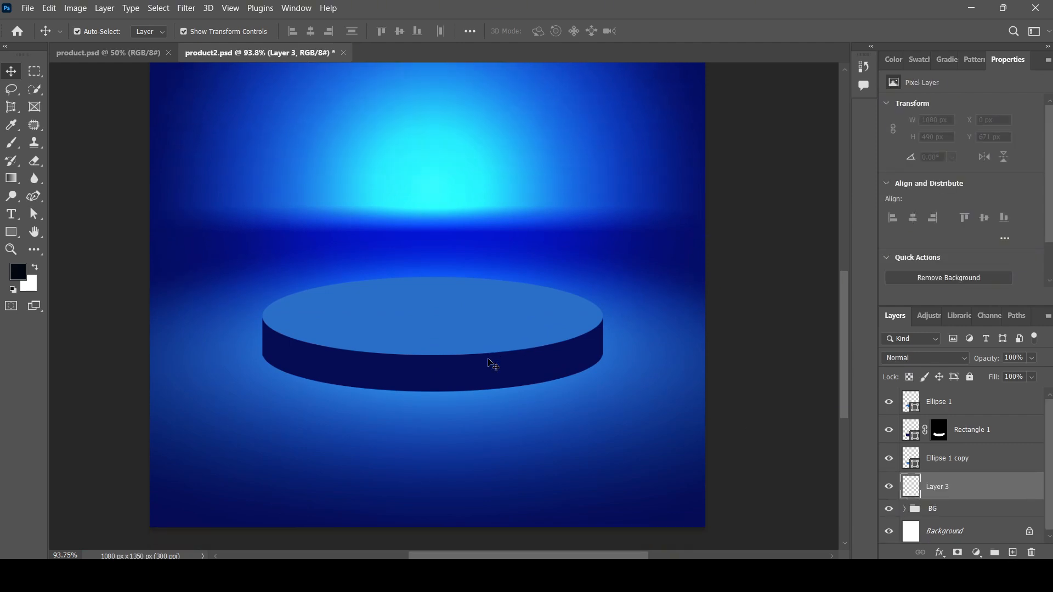
Paint a soft black shadow on Layer 3 around the podium's base with a flattened 600 px brush.
key(b)
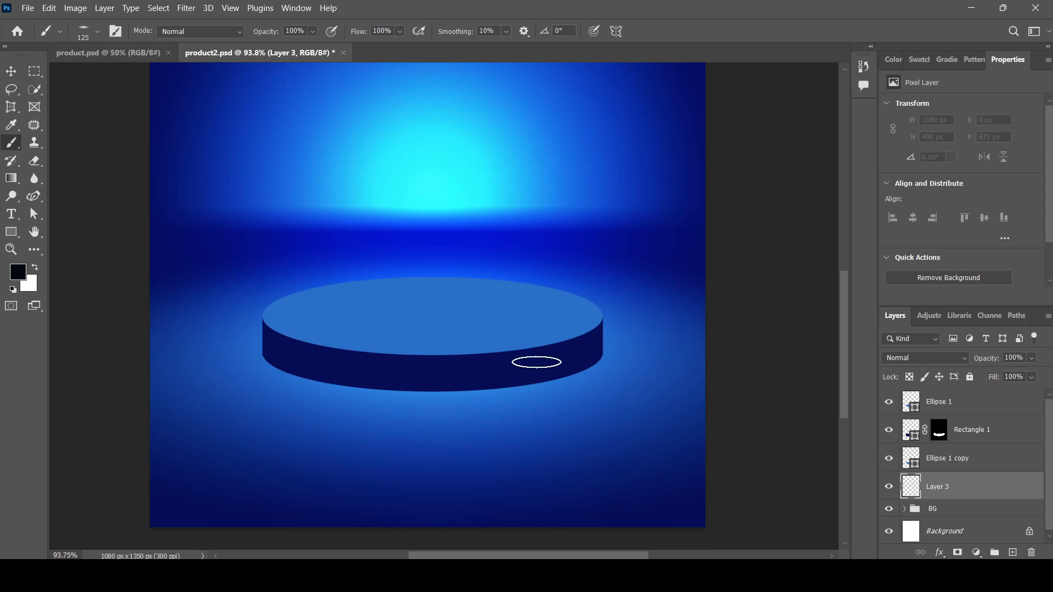
key(bracketright)
key(bracketright)
key(bracketright)
key(bracketright)
key(bracketright)
key(bracketright)
key(bracketright)
key(bracketright)
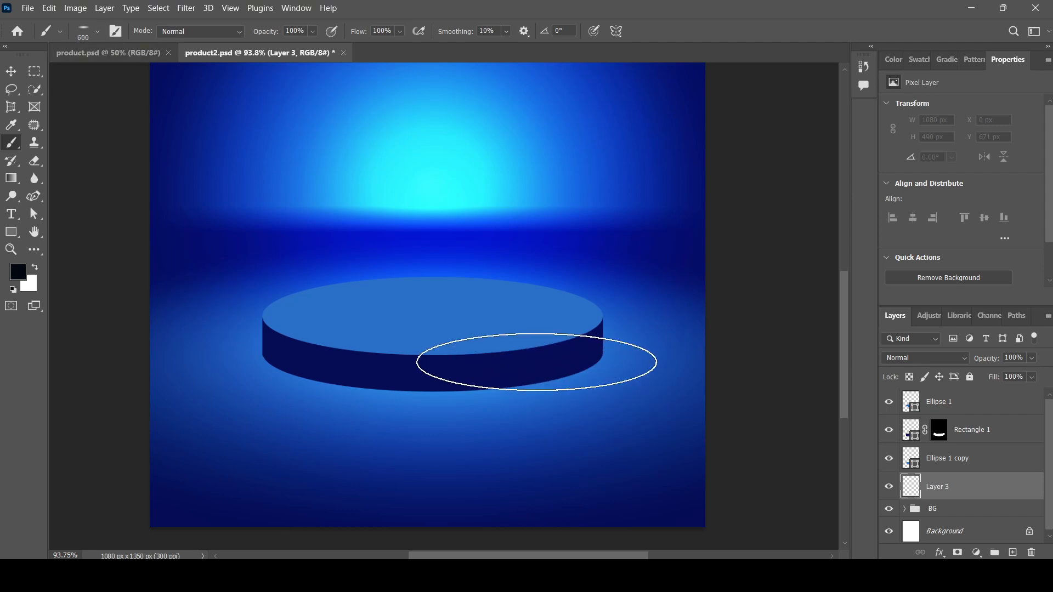
alt+scroll(478, 351, up, 3)
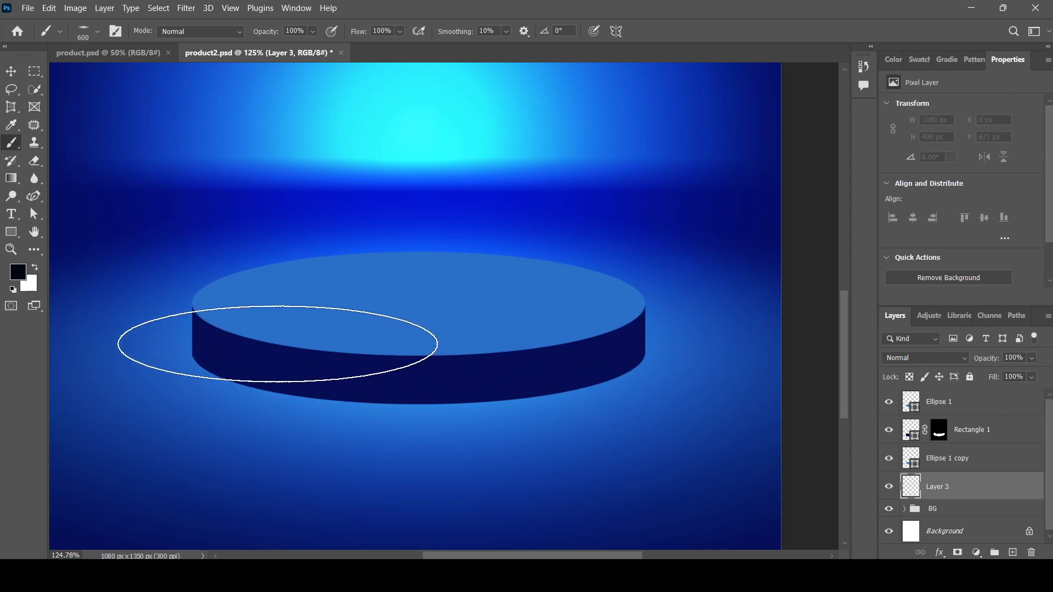
mouse_move(264, 354)
mouse_down()
mouse_move(226, 353)
mouse_move(235, 353)
mouse_up()
mouse_move(540, 339)
mouse_down()
mouse_move(509, 363)
mouse_move(435, 371)
mouse_move(331, 362)
mouse_up()
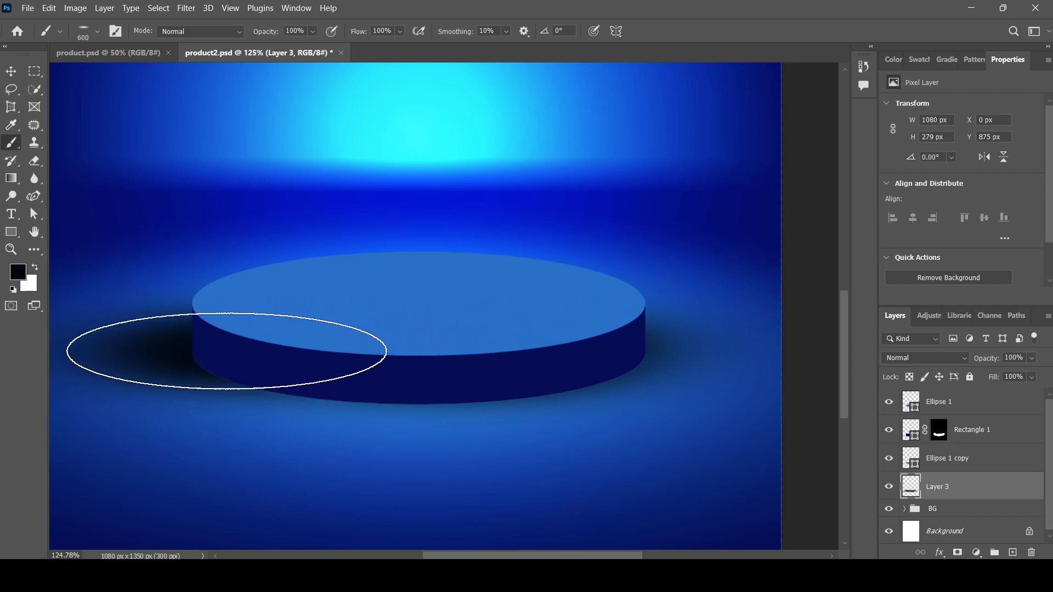
drag(225, 351, 328, 357)
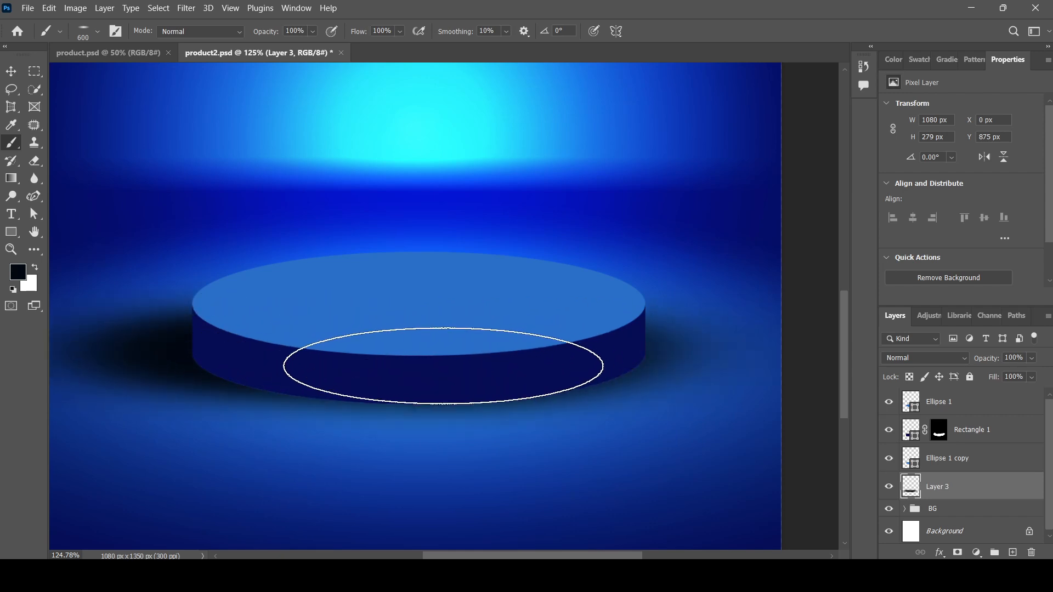
scroll(384, 364, down, 2)
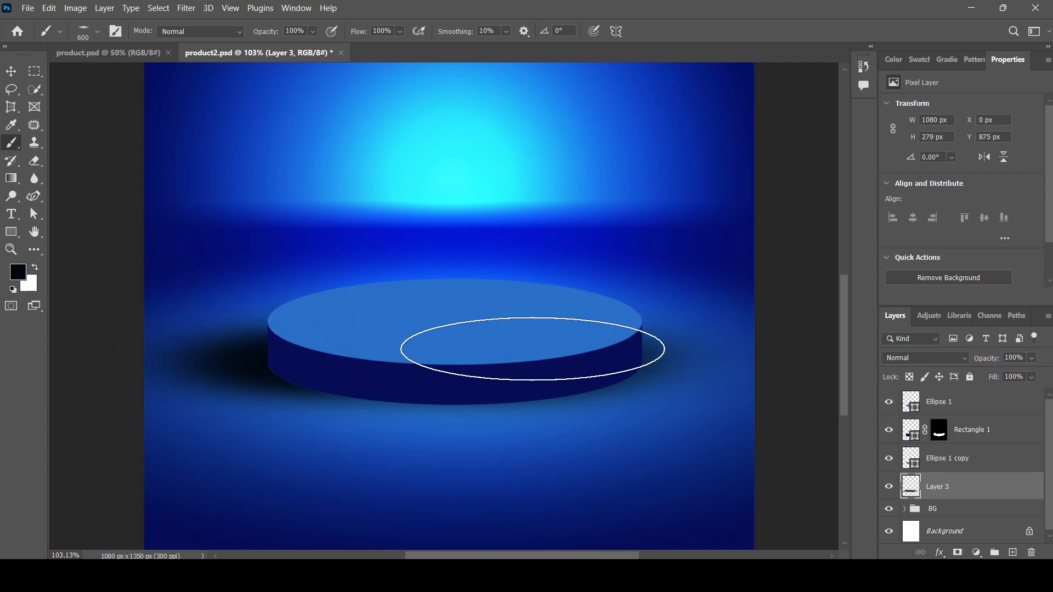
Darken the black shadow at the podium's right end on Layer 3, and deselect the layer.
mouse_move(526, 352)
mouse_down()
mouse_move(560, 357)
mouse_move(488, 382)
mouse_move(330, 376)
mouse_up()
key(ctrl+z)
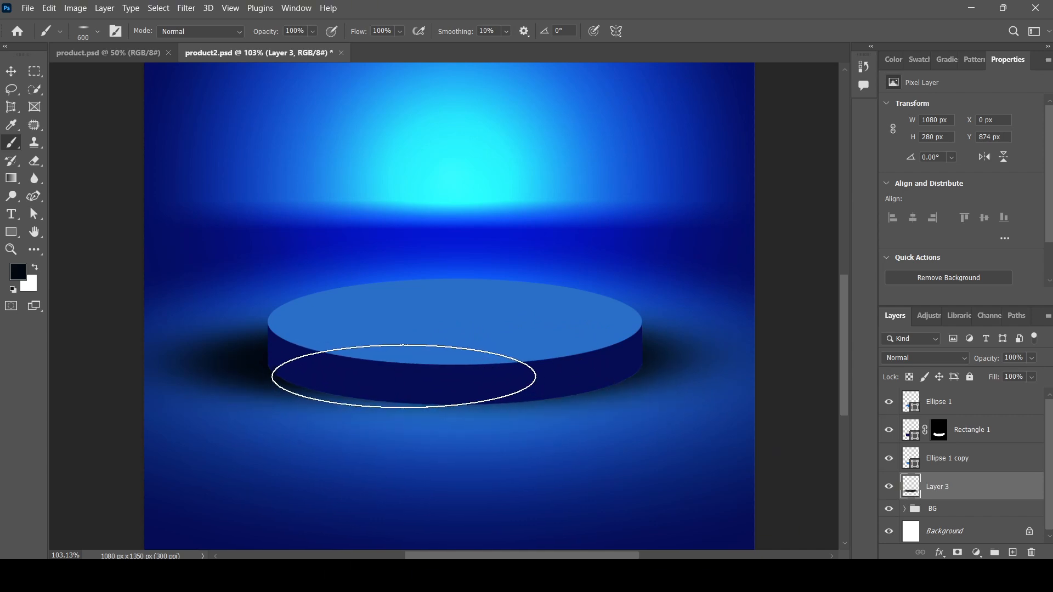
click(404, 376)
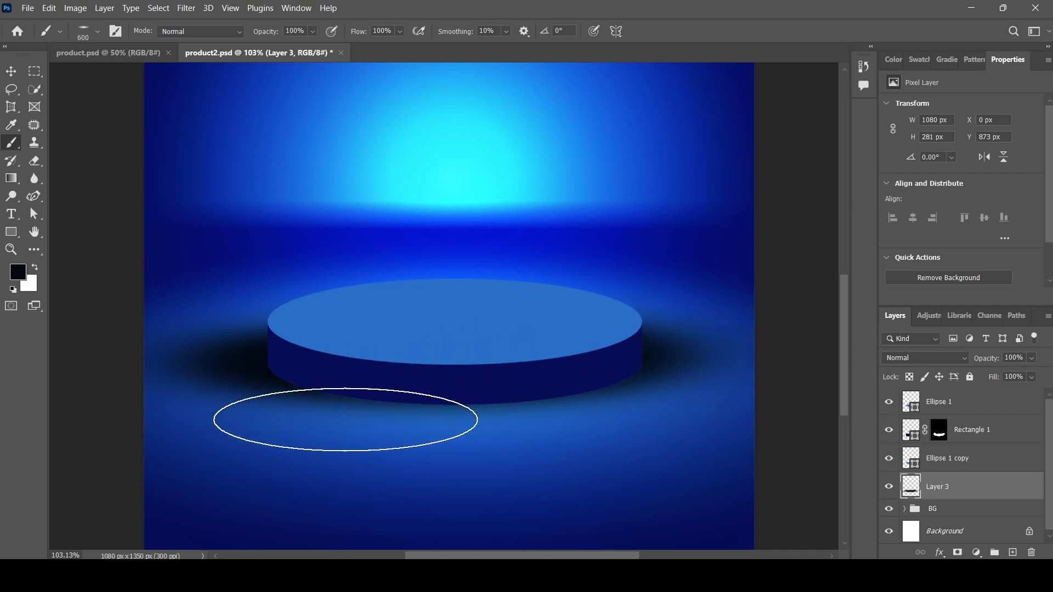
scroll(351, 419, down, 5)
scroll(433, 384, up, 3)
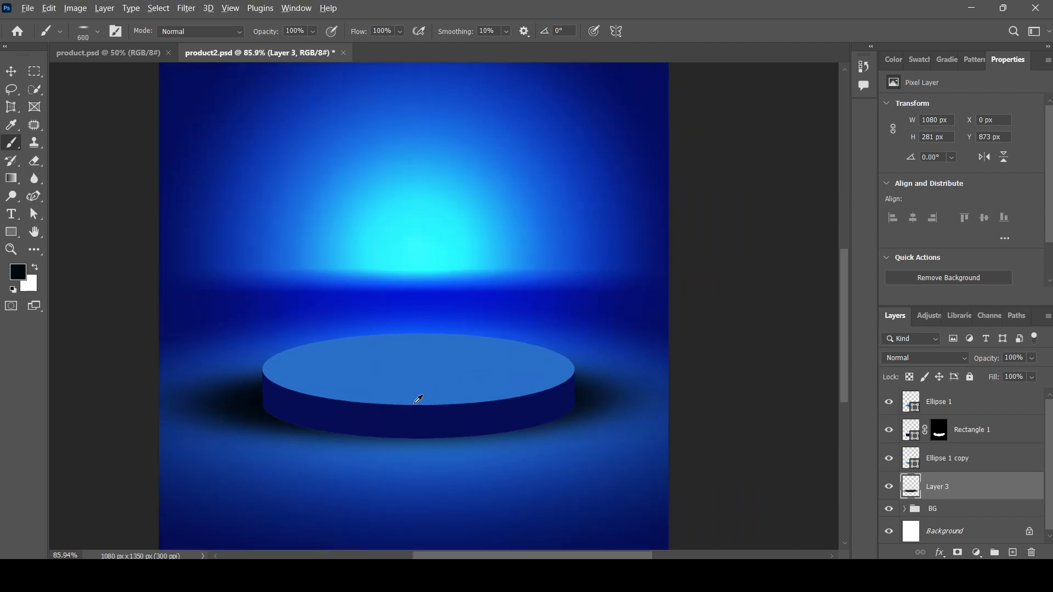
click(11, 71)
click(740, 386)
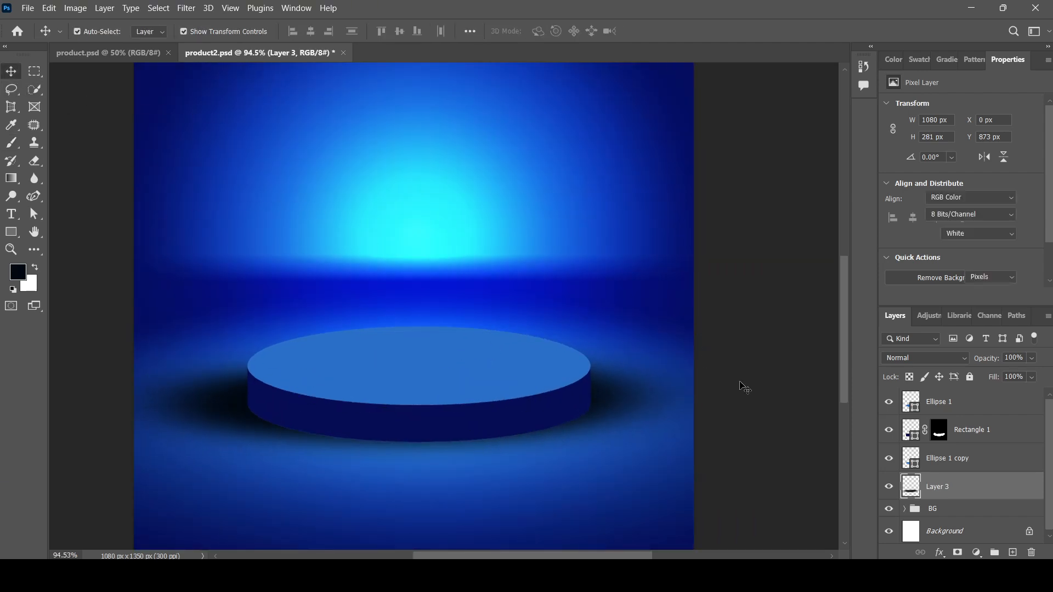
scroll(637, 433, down, 2)
scroll(570, 438, up, 2)
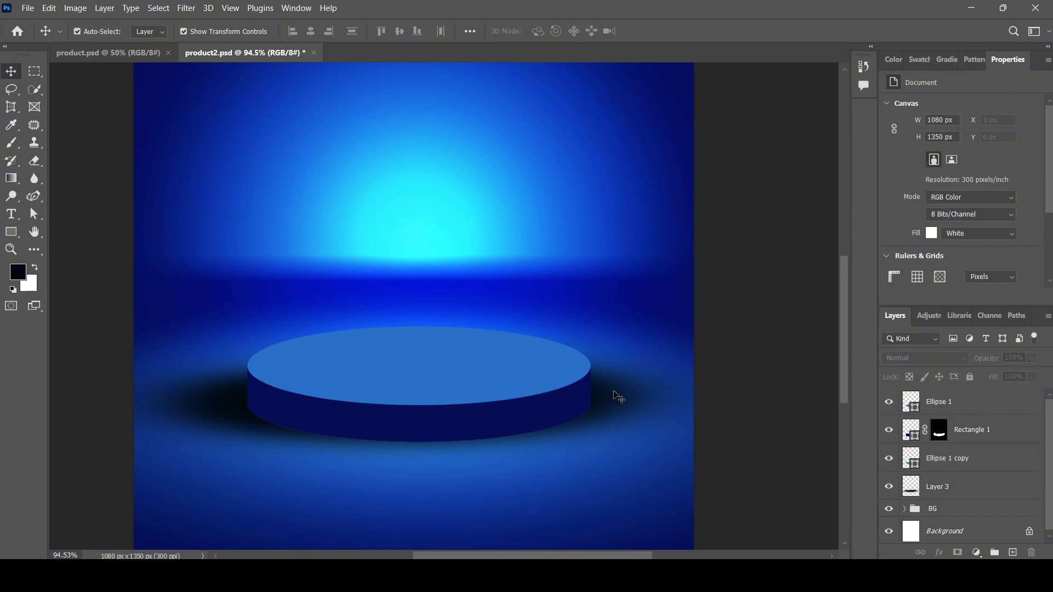
Add a new empty layer above Rectangle 1 and clip it to that rectangle.
scroll(618, 396, down, 2)
click(976, 488)
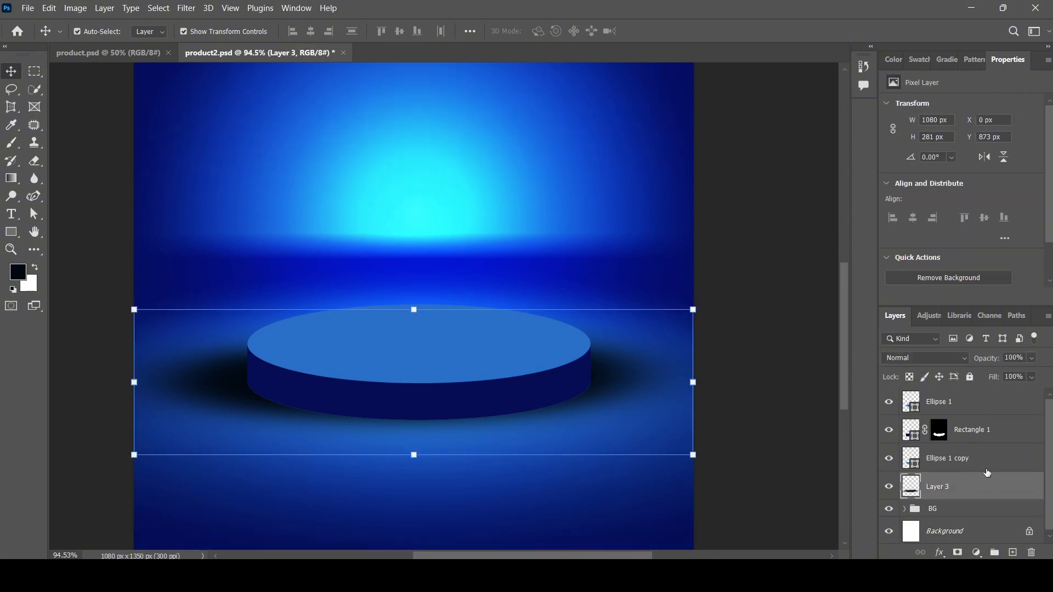
click(1002, 431)
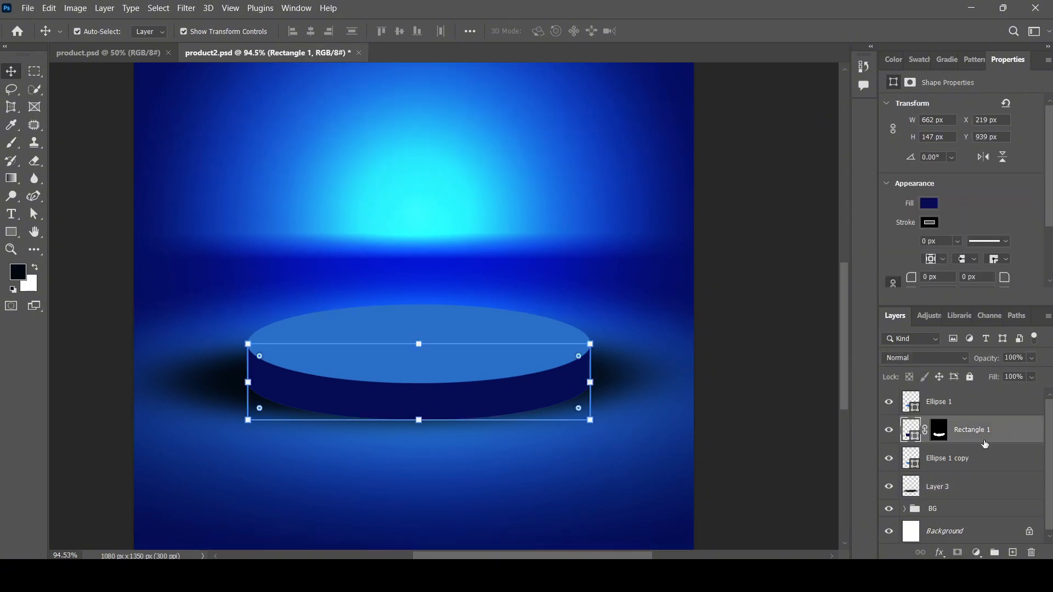
click(1013, 553)
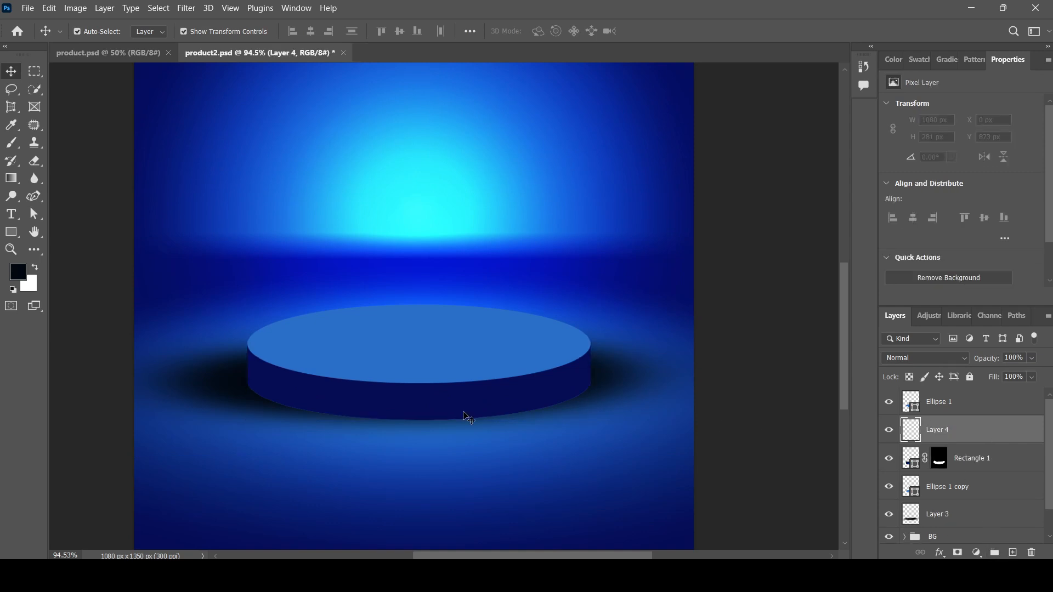
scroll(445, 400, up, 1)
scroll(415, 404, up, 1)
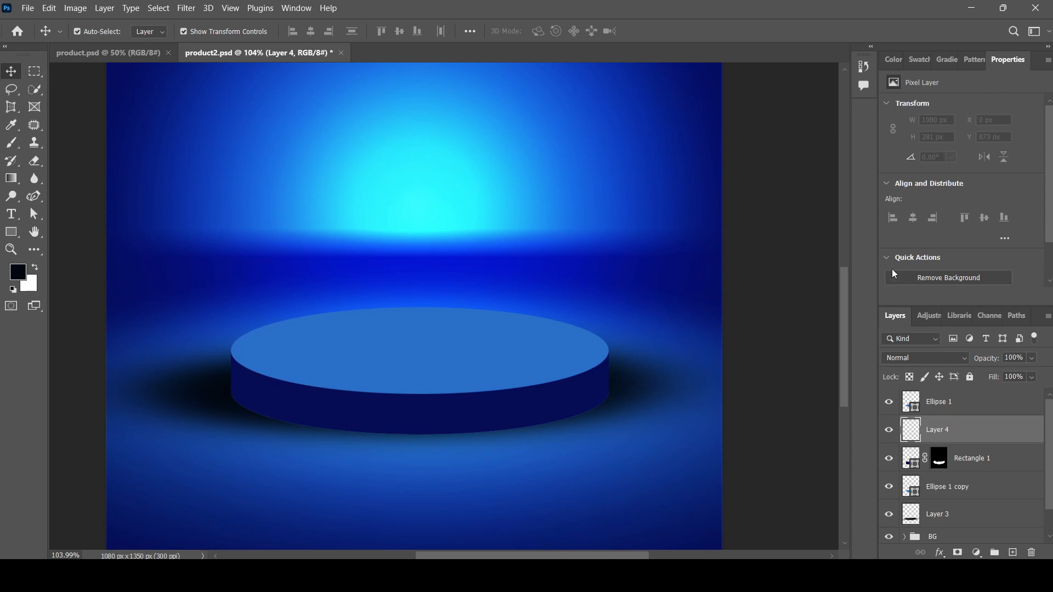
key(ctrl+alt+g)
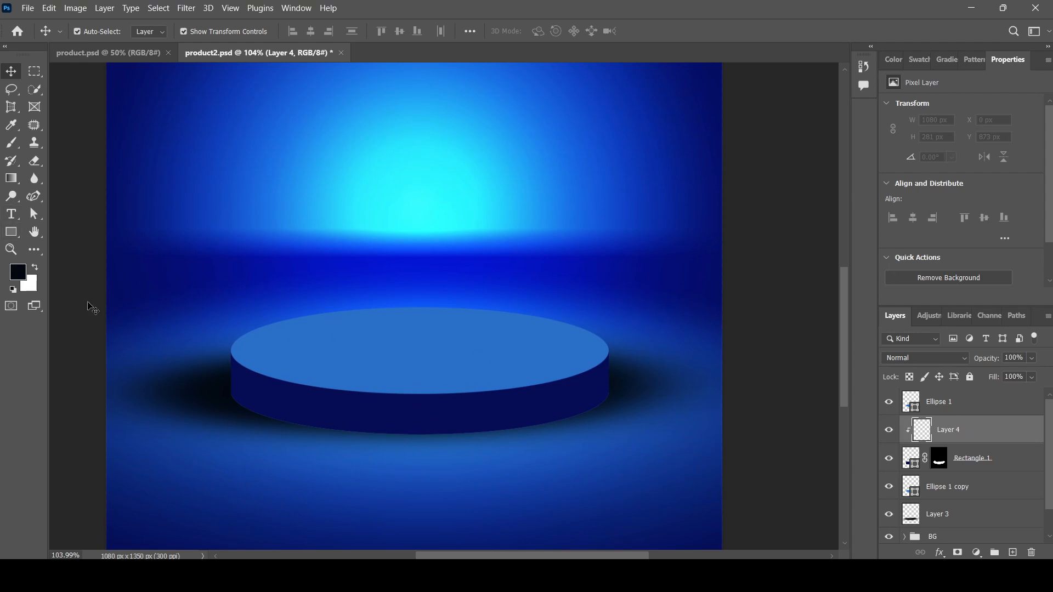
Paint a soft white highlight on the right end of the podium's side on Layer 4 with a 175 px brush.
click(34, 268)
key(b)
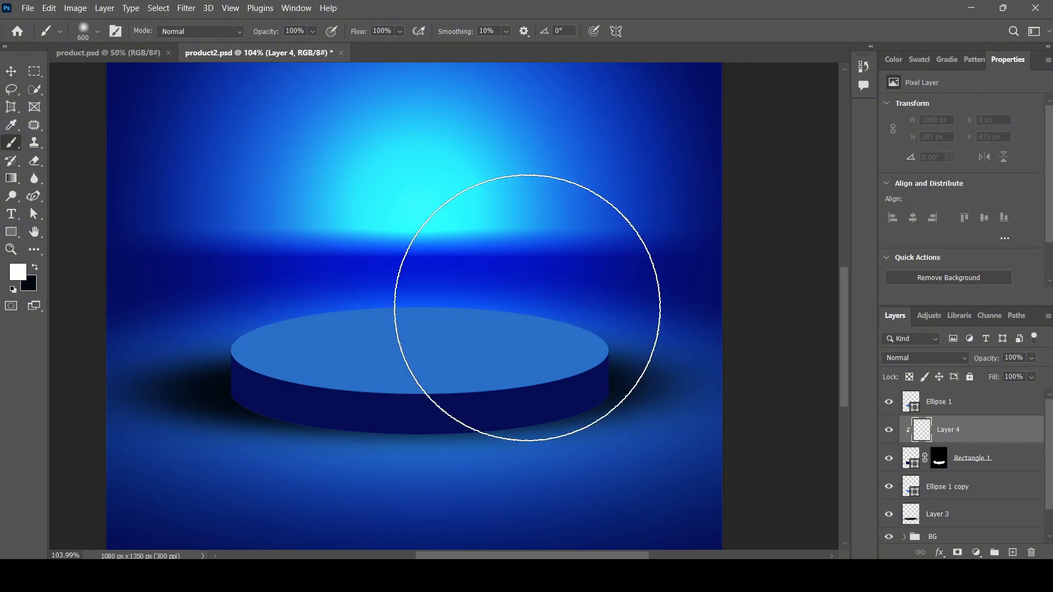
key(bracketleft)
key(bracketleft)
key(bracketleft)
key(bracketleft)
key(bracketleft)
key(bracketleft)
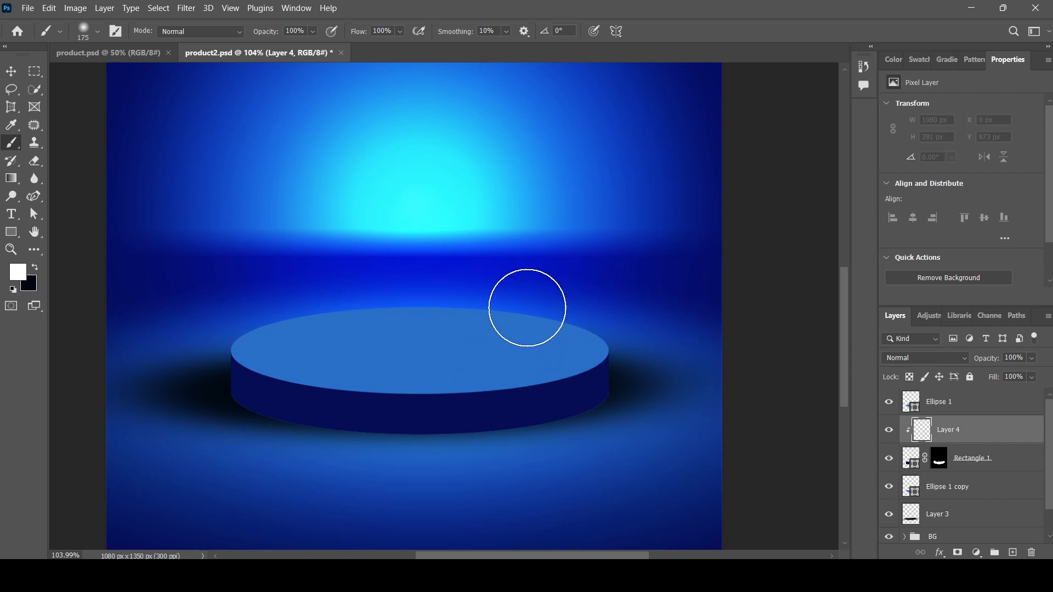
scroll(554, 324, down, 2)
scroll(583, 336, up, 1)
click(573, 305)
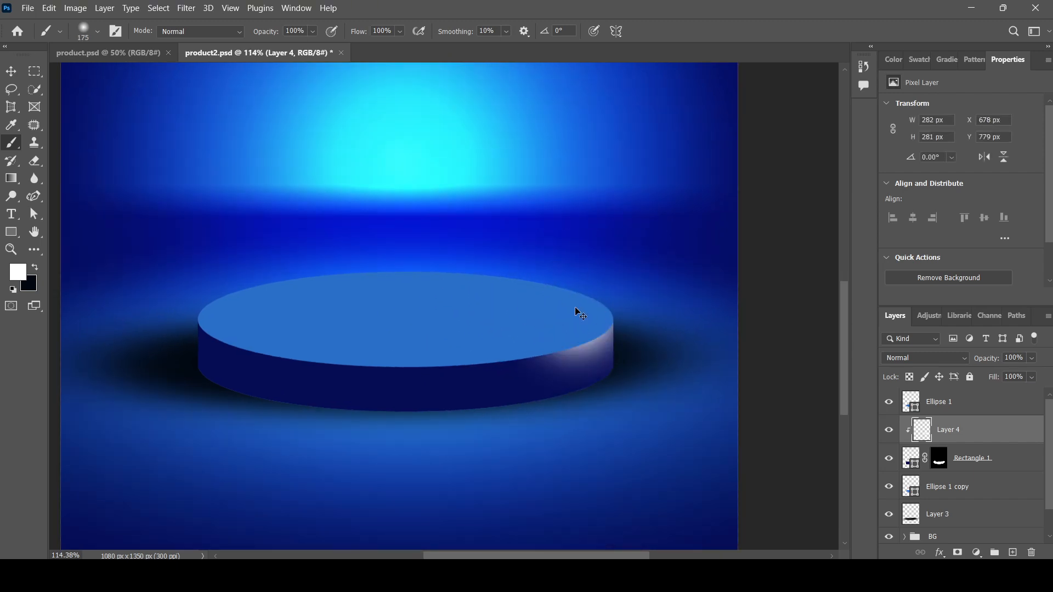
scroll(582, 318, down, 2)
click(614, 319)
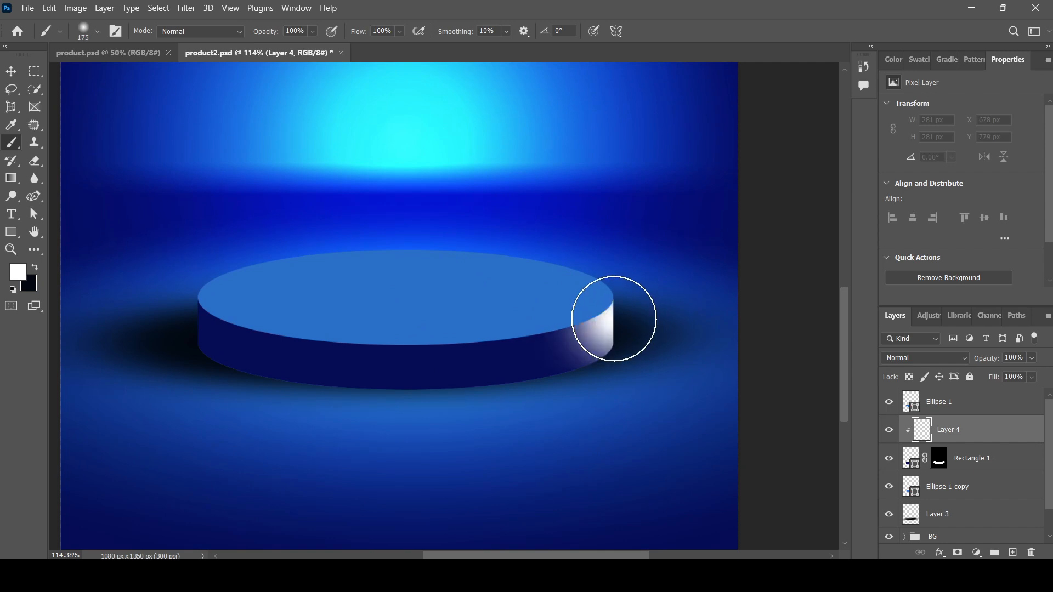
key(ctrl+z)
click(590, 325)
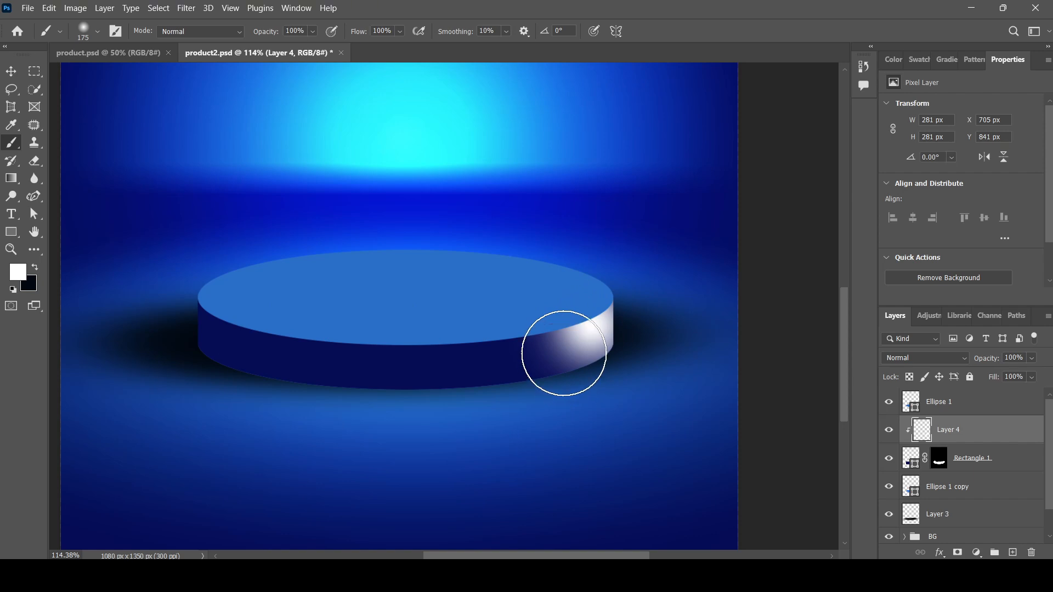
click(559, 344)
scroll(400, 301, down, 1)
scroll(362, 303, up, 1)
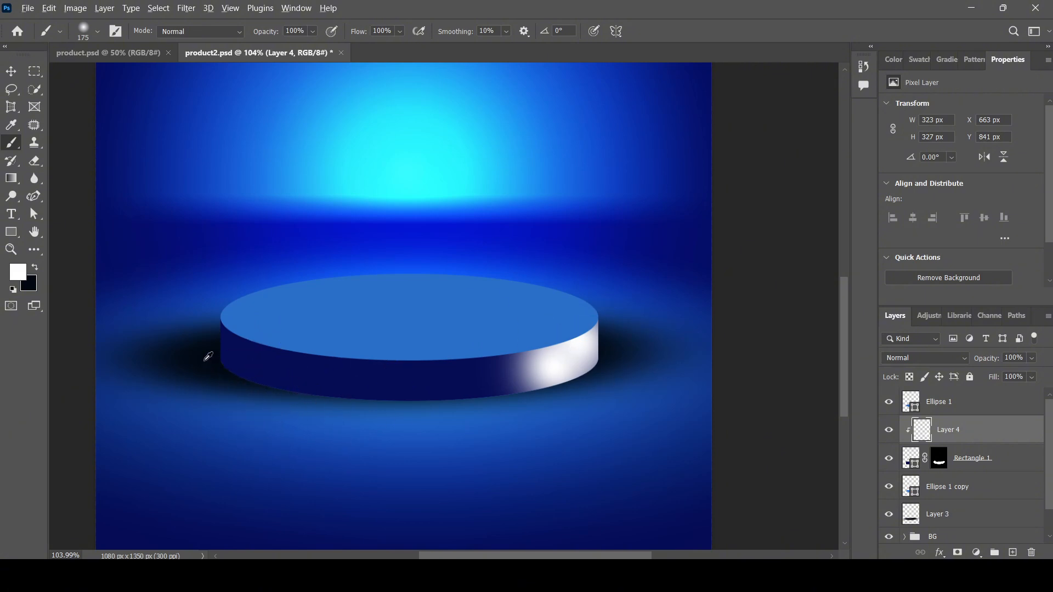
Paint soft black shading over the left end of the podium's side on Layer 4 with the 175 px brush.
click(33, 269)
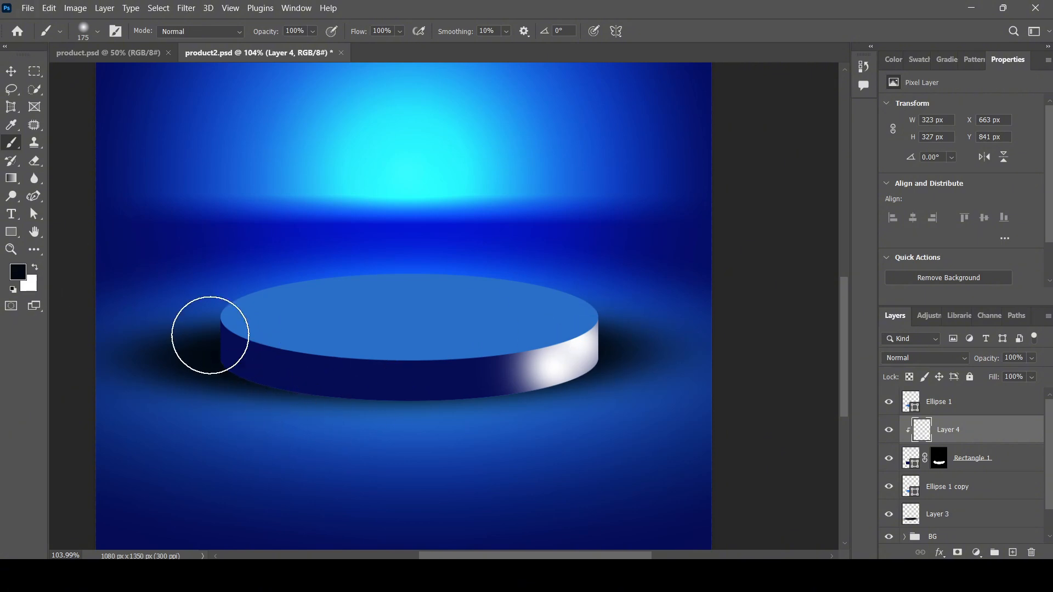
drag(242, 360, 228, 331)
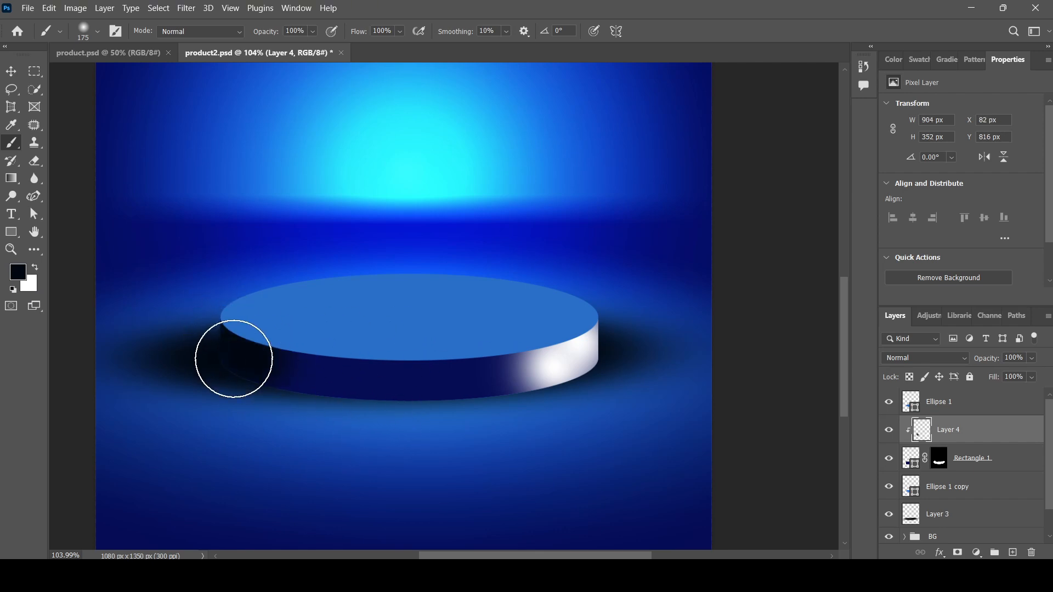
scroll(234, 358, down, 3)
scroll(234, 357, up, 2)
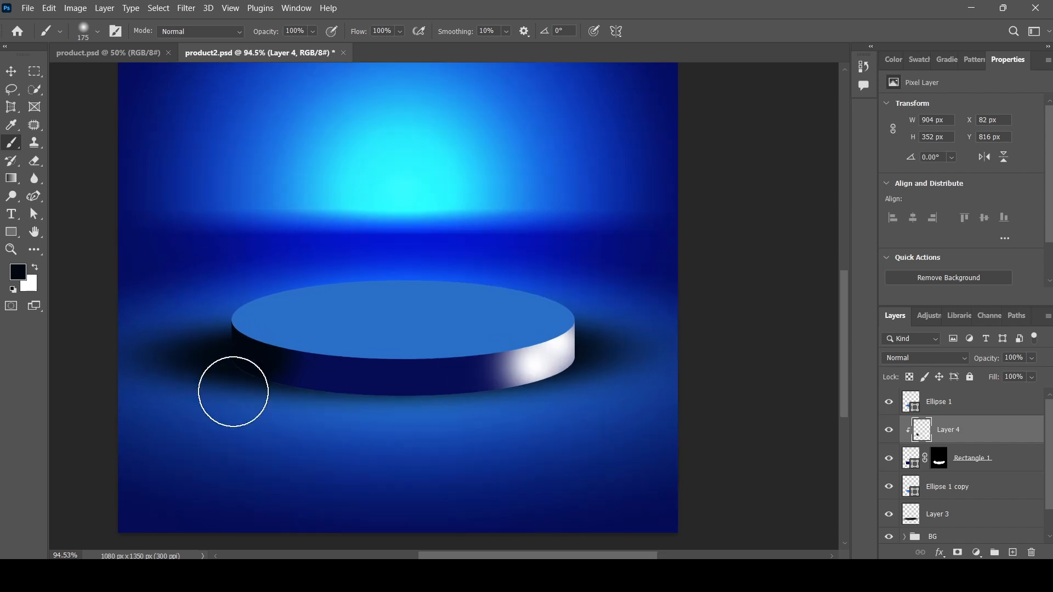
Set Layer 4's blend mode to Soft Light with 100% fill, and deselect the layer.
key(v)
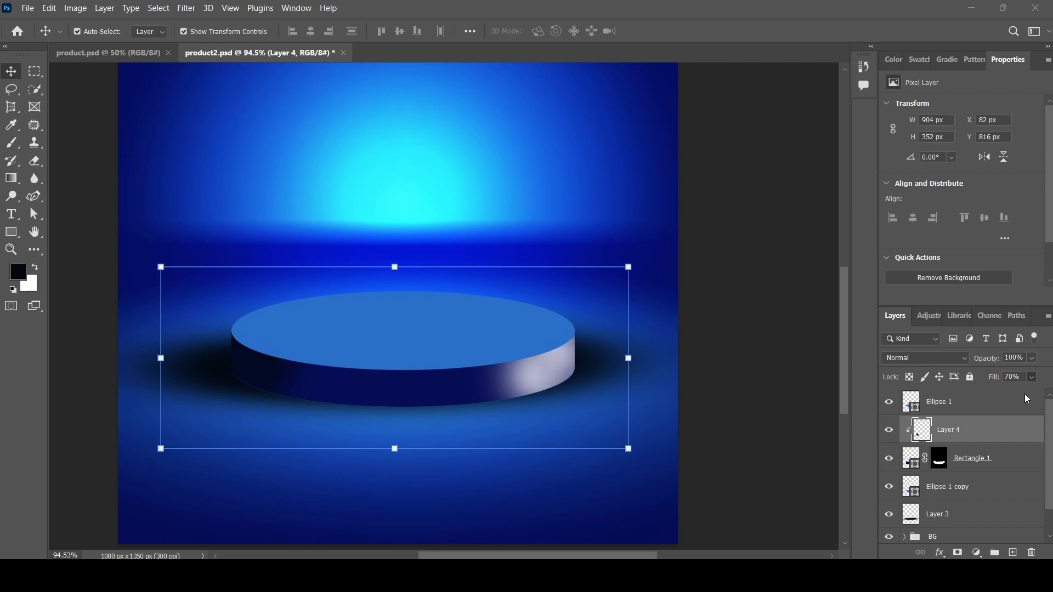
click(959, 360)
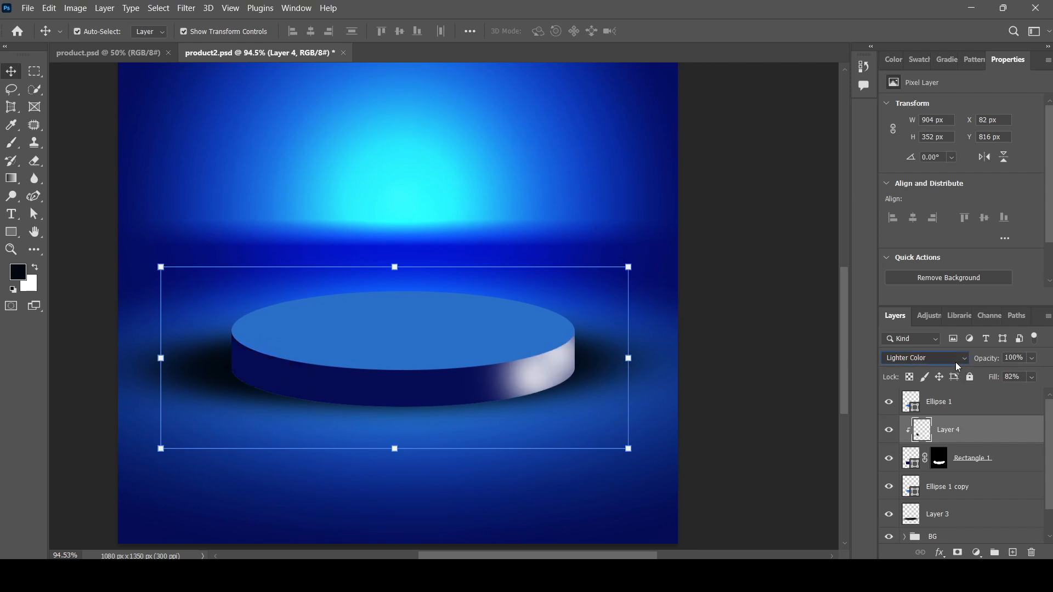
scroll(932, 358, up, 2)
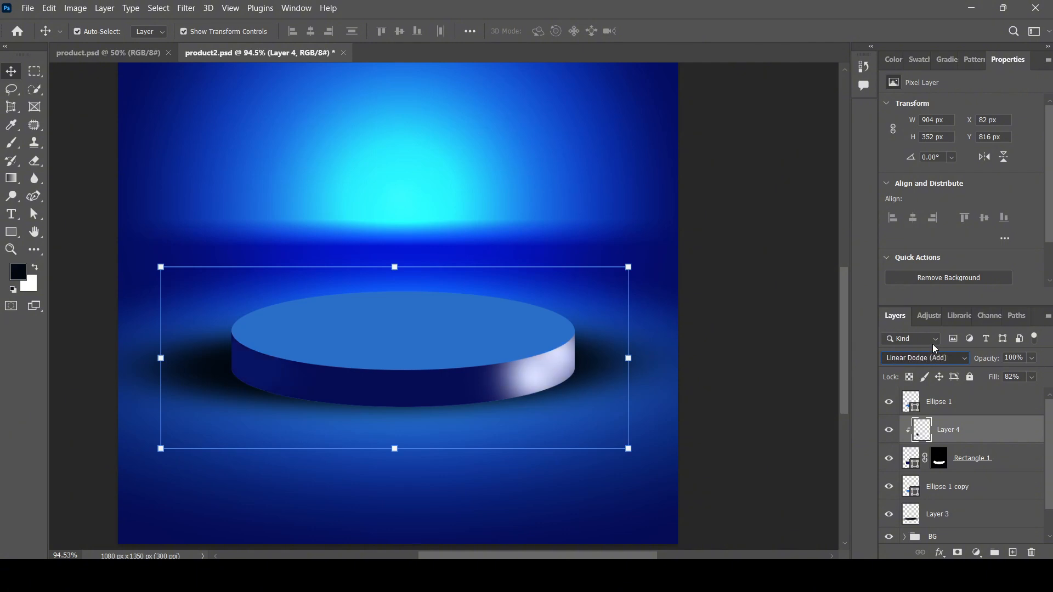
scroll(932, 357, down, 4)
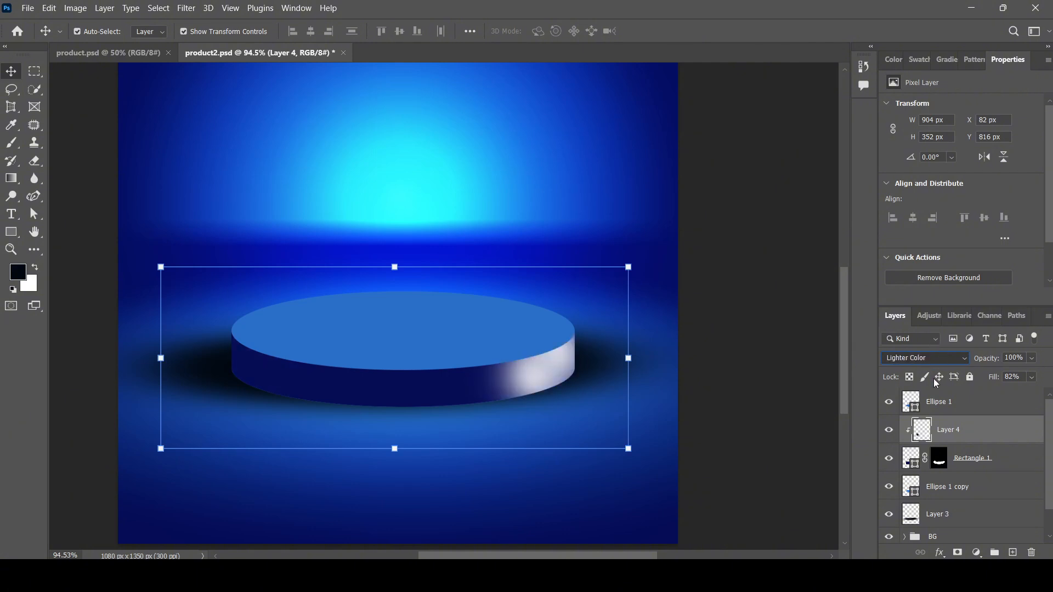
scroll(934, 382, up, 1)
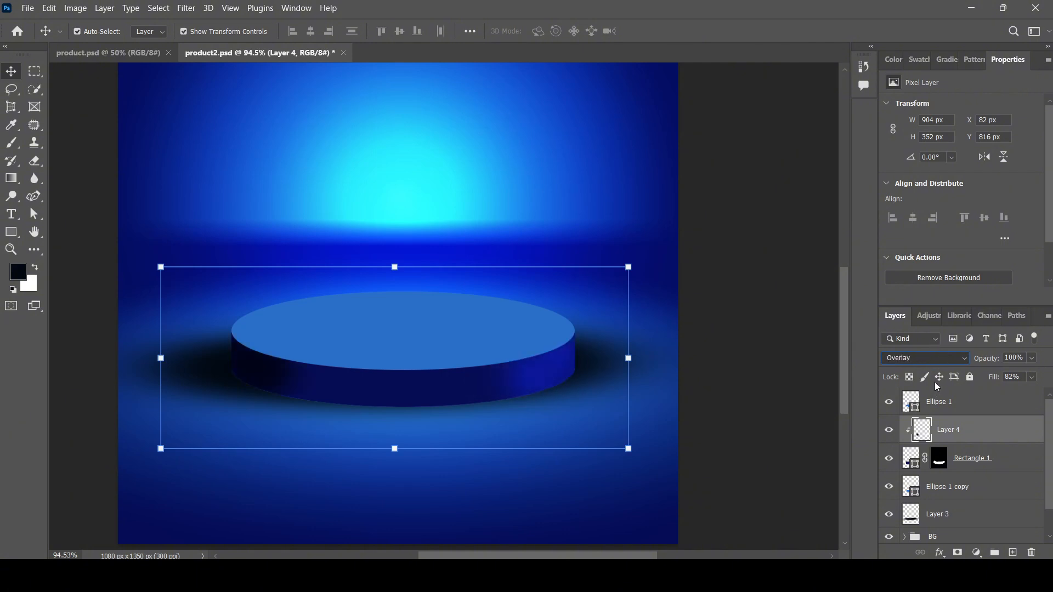
scroll(935, 386, down, 1)
click(1032, 376)
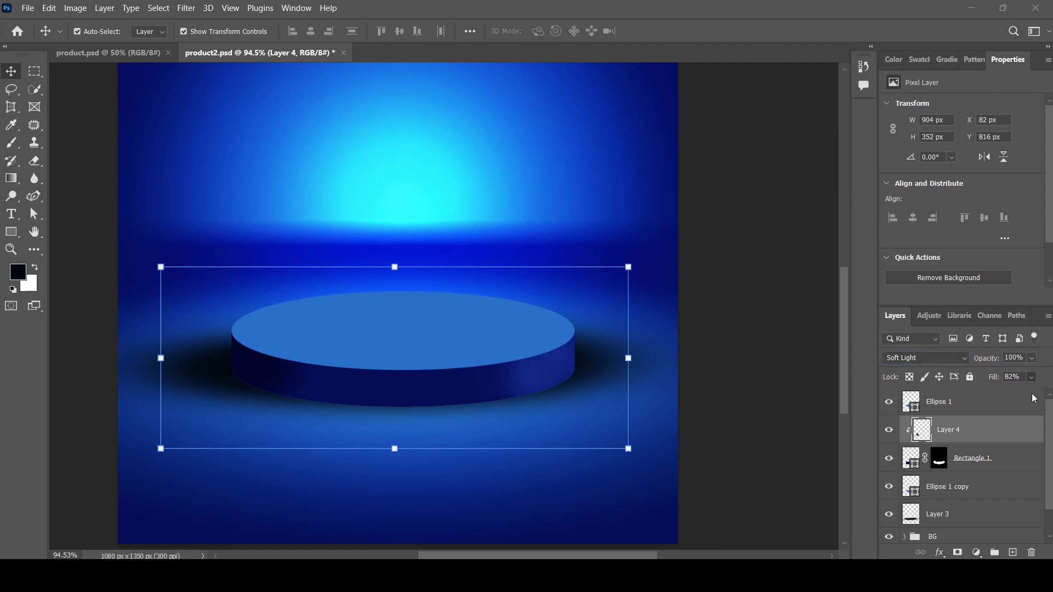
scroll(657, 384, down, 2)
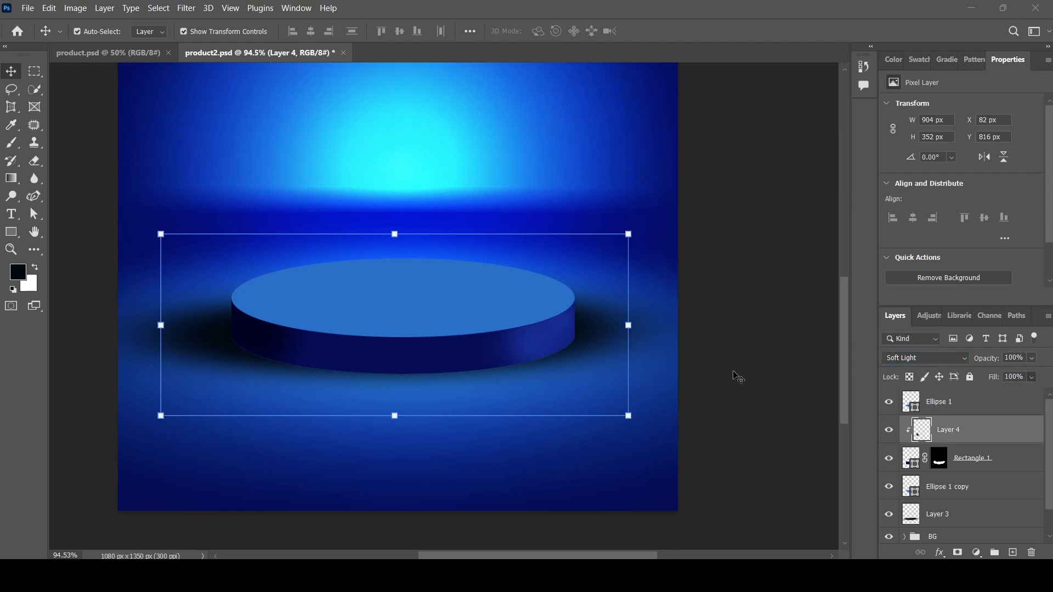
click(755, 357)
scroll(373, 381, down, 4)
scroll(409, 318, up, 4)
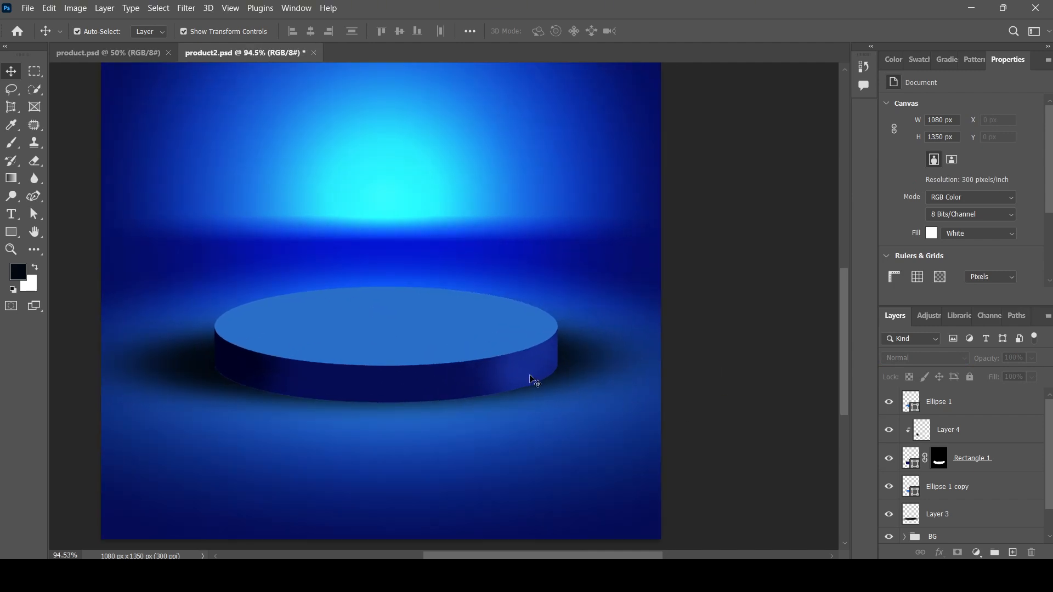
Widen the white highlight at the right end of the podium's side on Layer 4 towards the centre.
click(922, 434)
key(b)
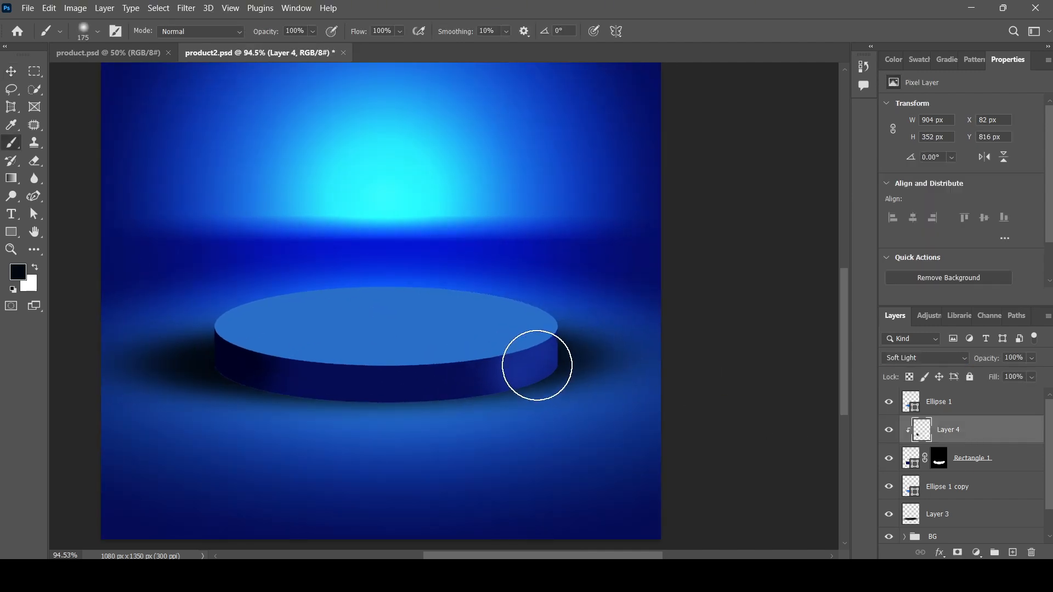
key(ctrl+z)
click(30, 267)
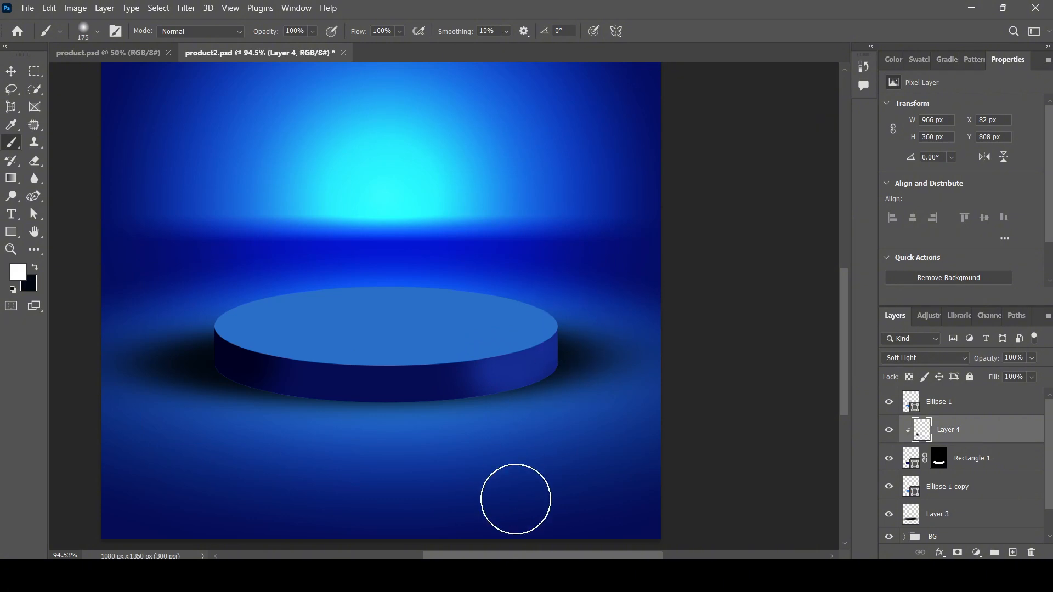
scroll(549, 401, down, 1)
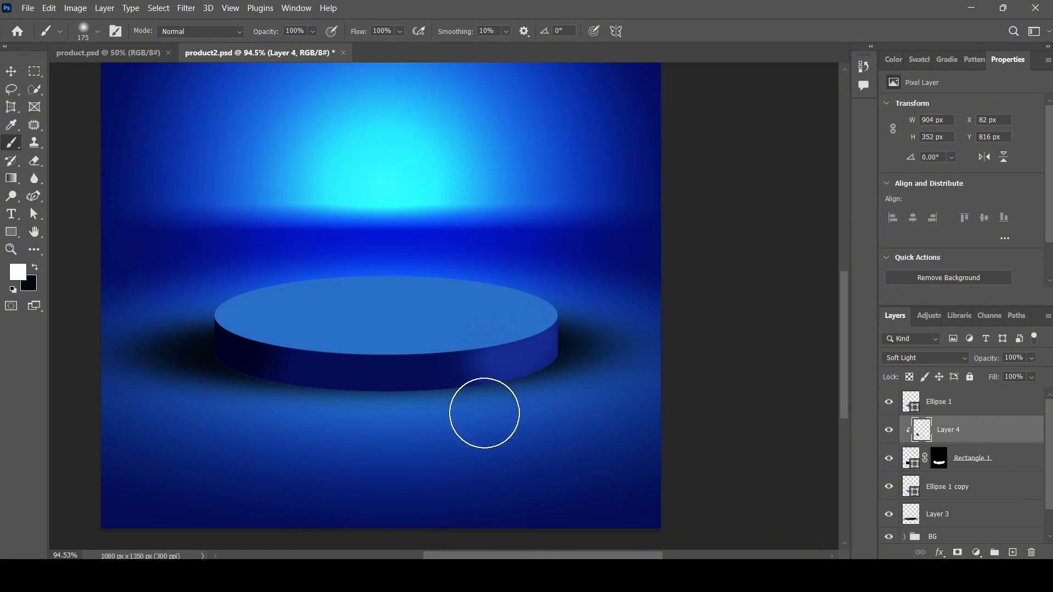
Paint a white rim highlight on the far left edge of the podium's side on Layer 4.
click(204, 335)
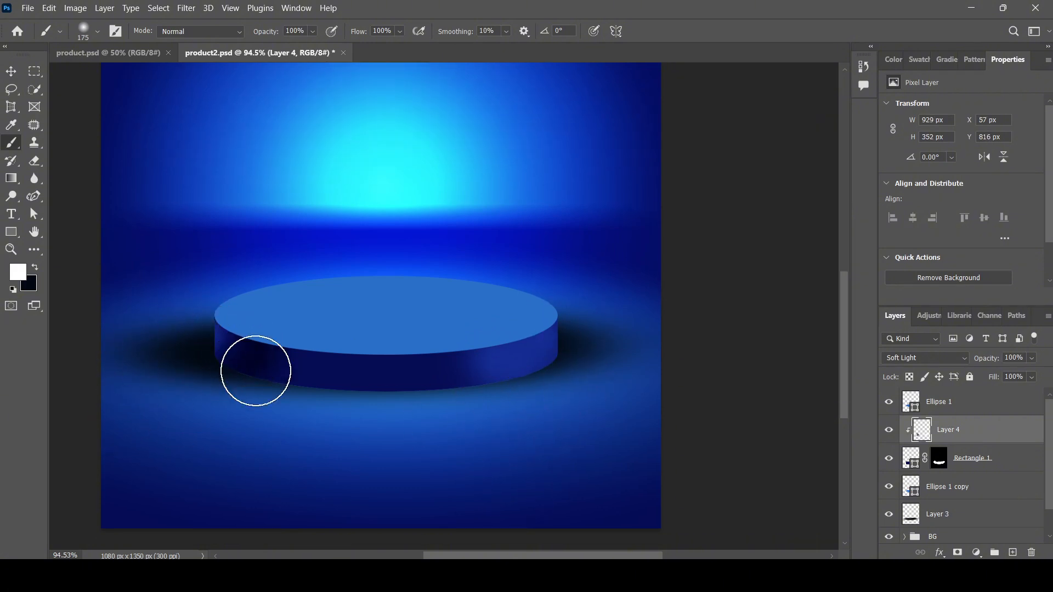
click(189, 315)
click(181, 310)
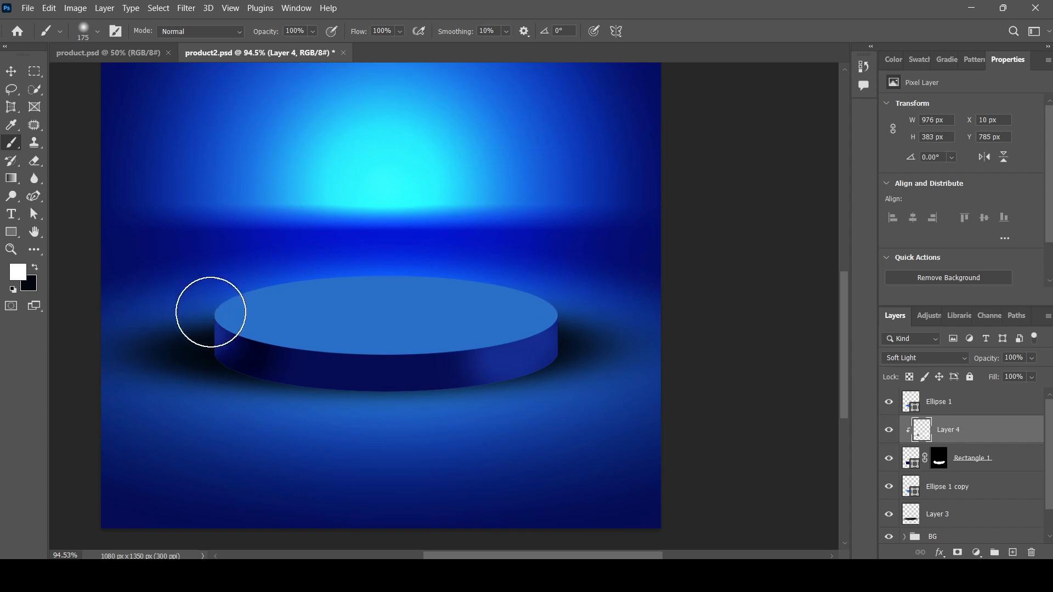
scroll(360, 436, up, 2)
scroll(359, 433, down, 5)
scroll(329, 417, up, 7)
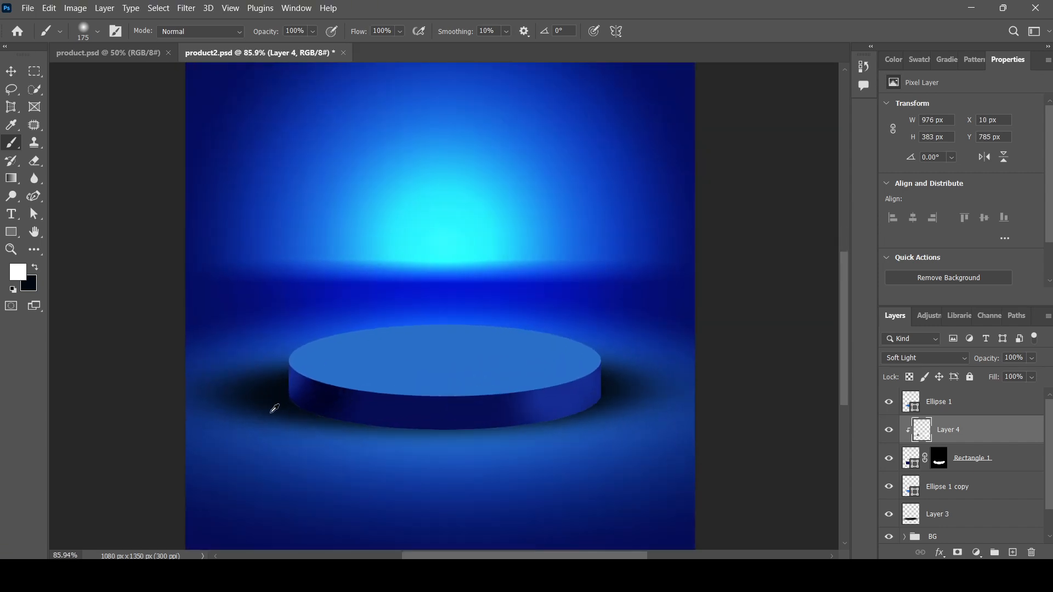
scroll(458, 413, down, 2)
scroll(425, 465, up, 1)
scroll(426, 465, up, 1)
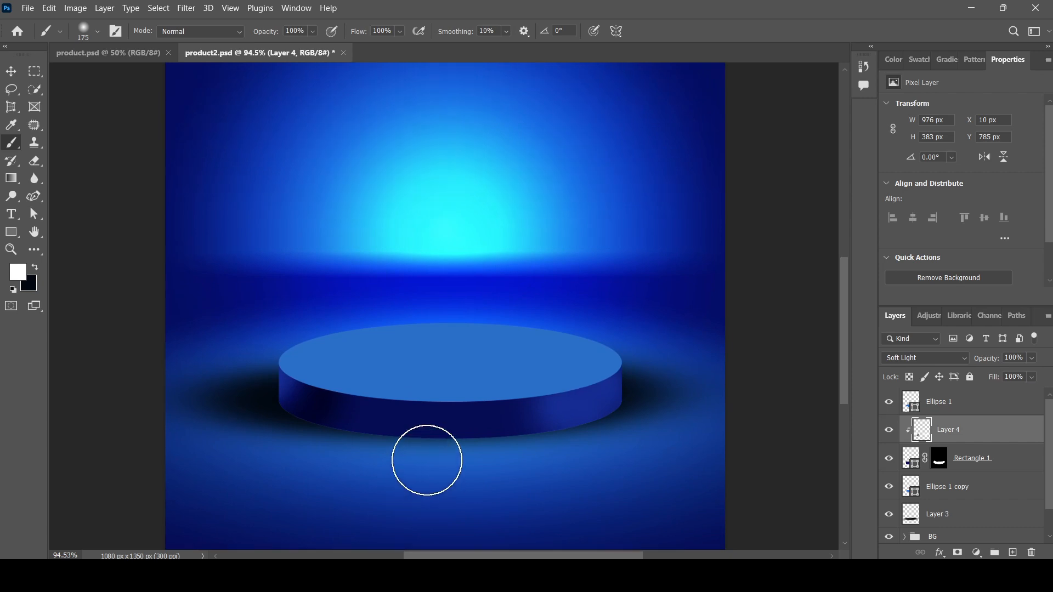
Add a new empty layer above Ellipse 1 and clip it to that ellipse.
click(965, 409)
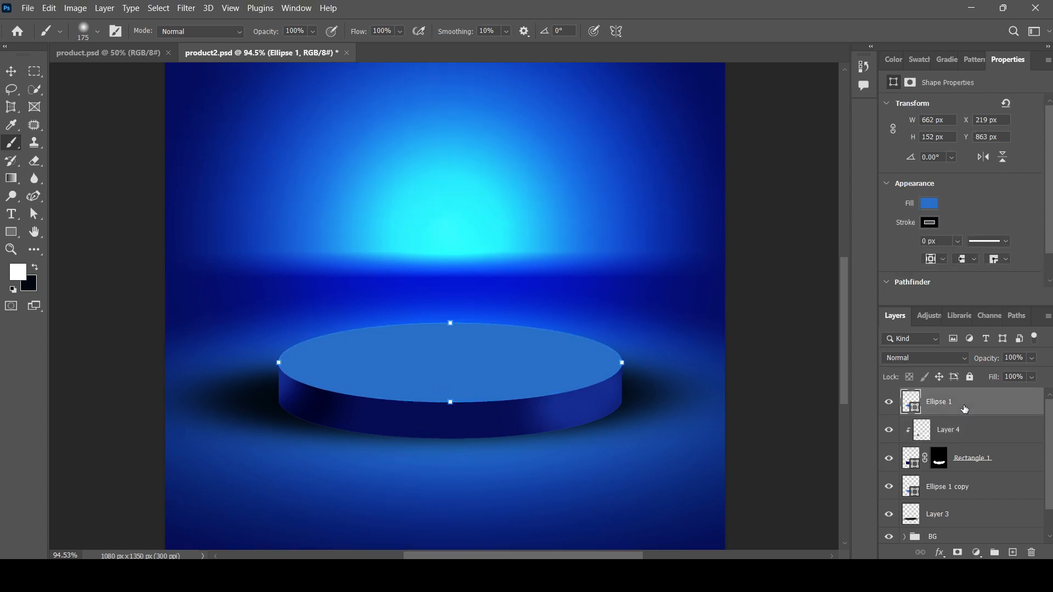
click(1012, 553)
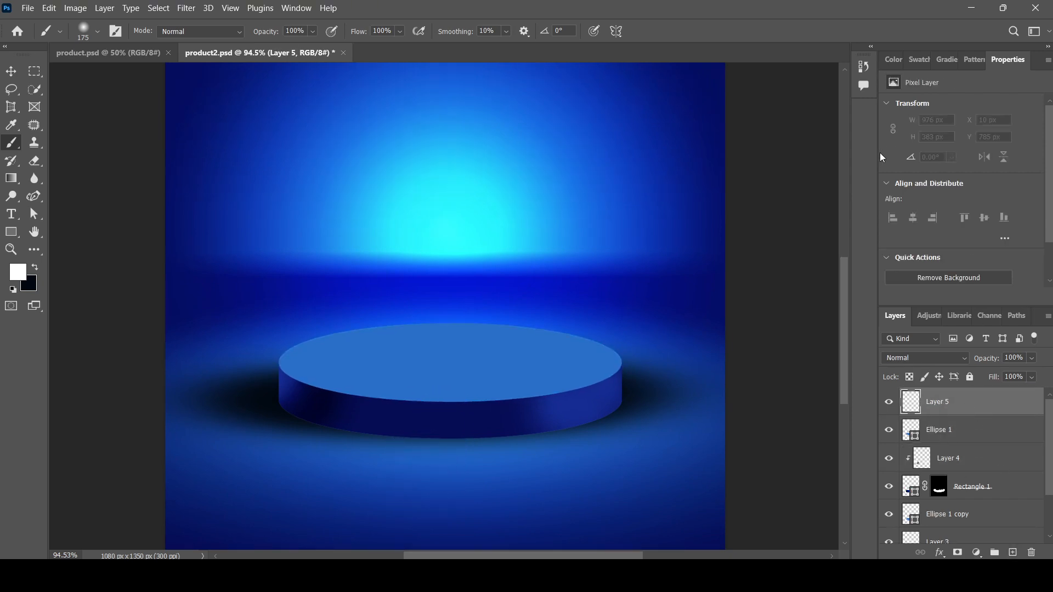
key(ctrl+alt+g)
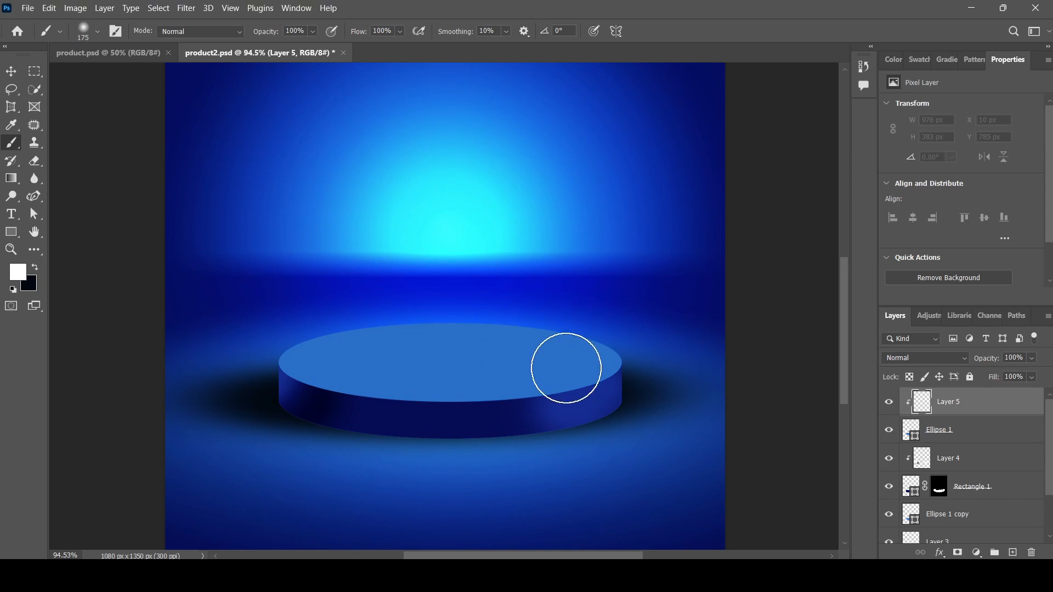
Paint a highlight on the right end of the podium's top on Layer 5 with a 300 px brush in cyan sampled from the background glow.
key(bracketright)
key(bracketright)
key(bracketright)
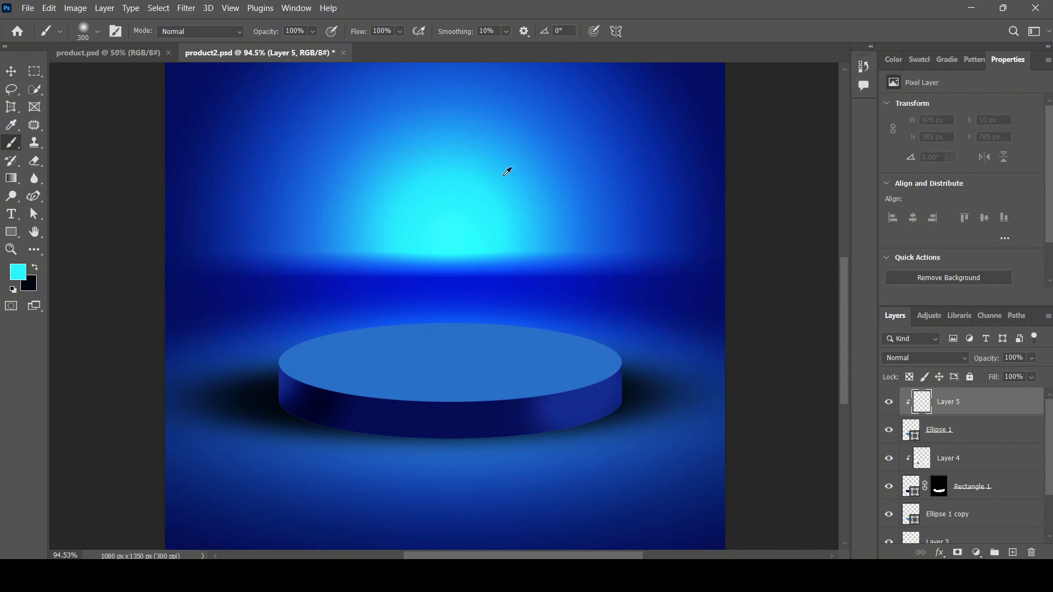
alt+click(503, 174)
drag(571, 337, 557, 348)
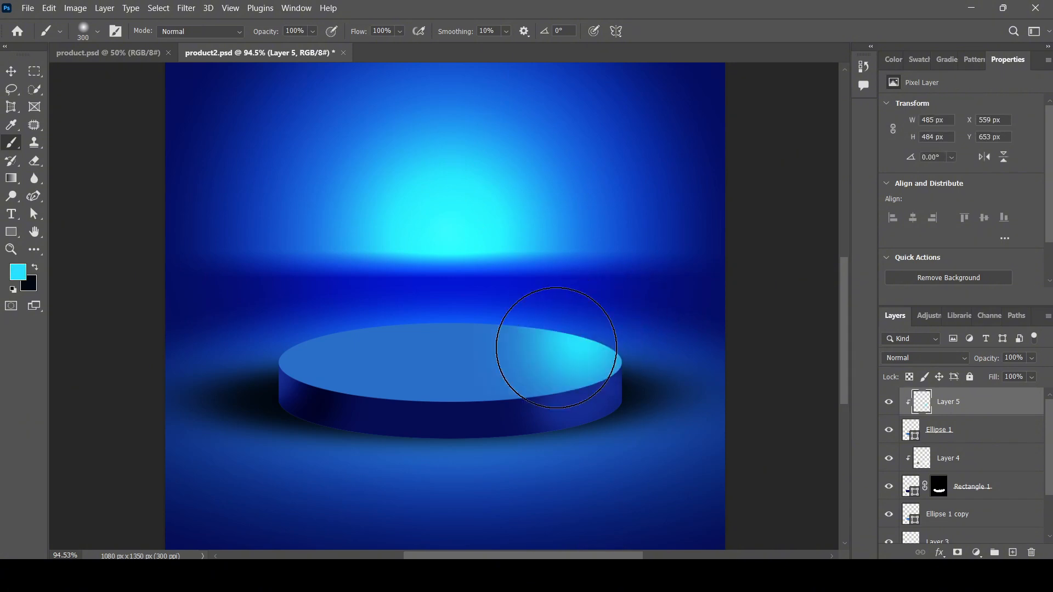
Paint a fainter cyan highlight on the left edge of the podium's top on Layer 5.
click(303, 329)
key(ctrl+z)
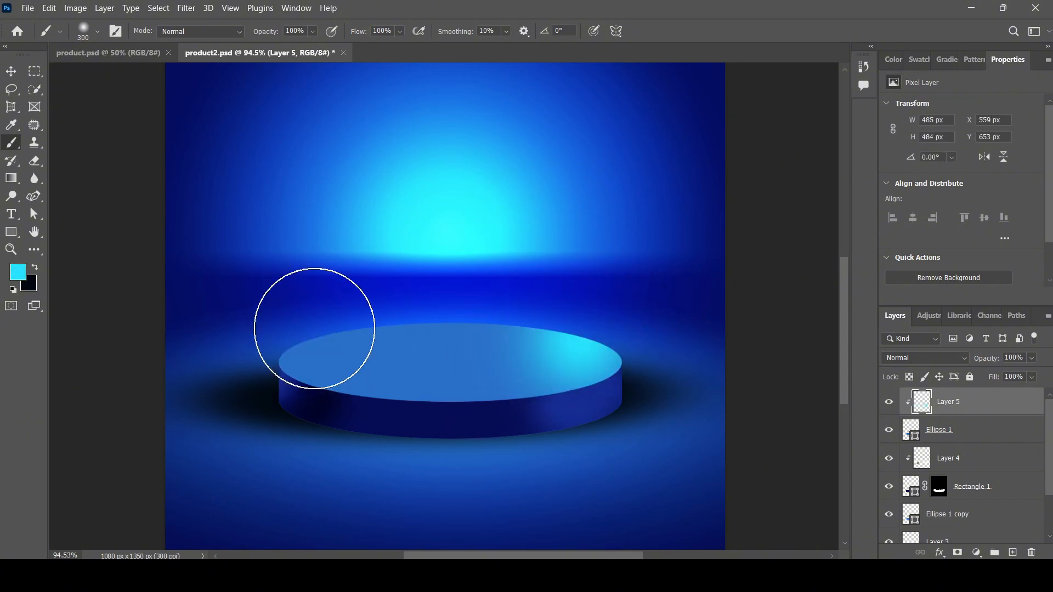
click(255, 322)
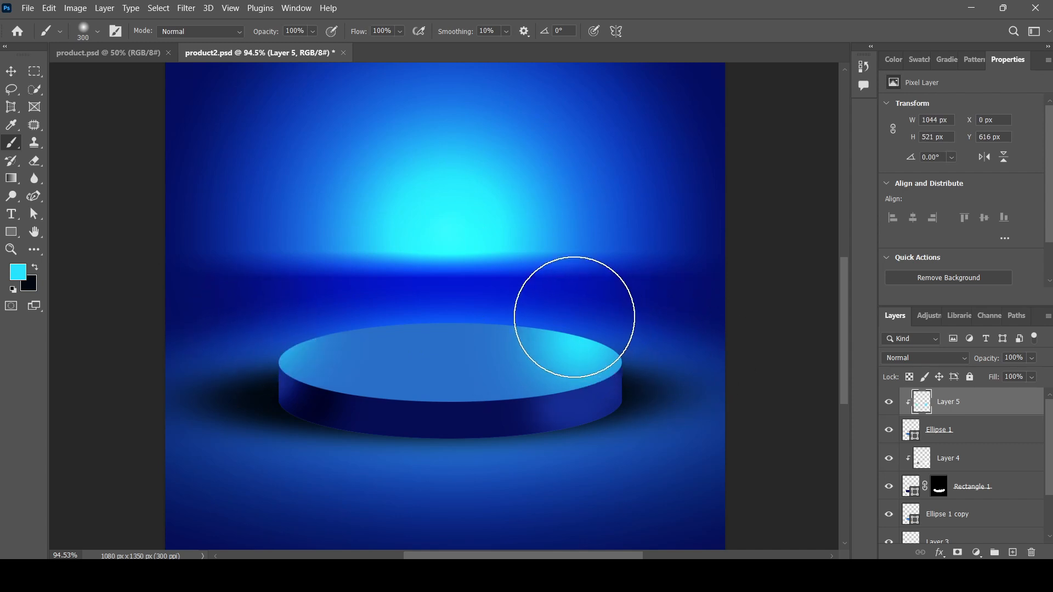
Strengthen the cyan highlight at the right end of the podium's top on Layer 5, and deselect the layer.
click(574, 317)
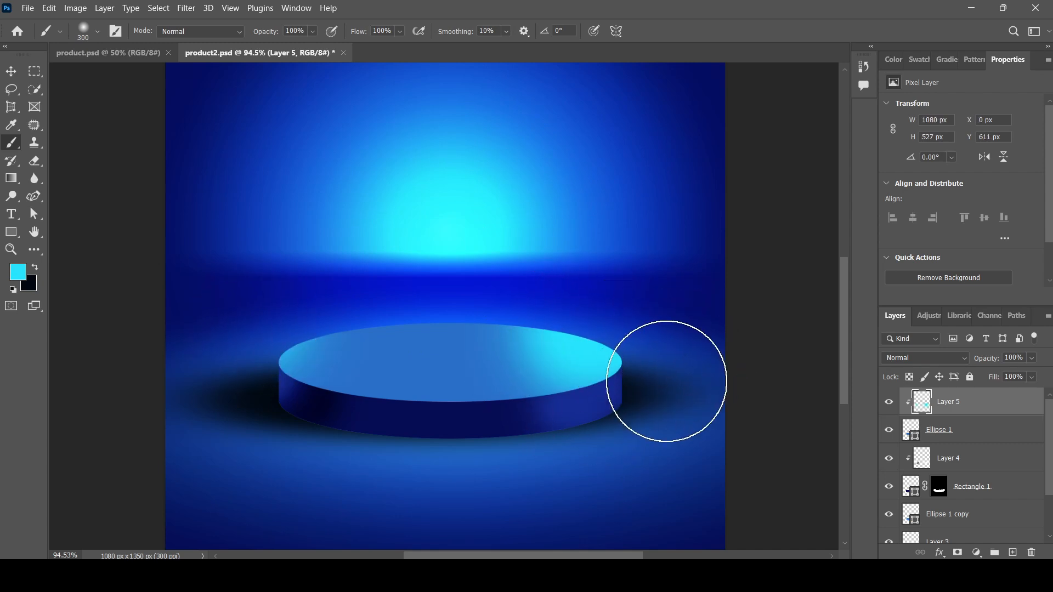
key(ctrl+z)
key(ctrl+z)
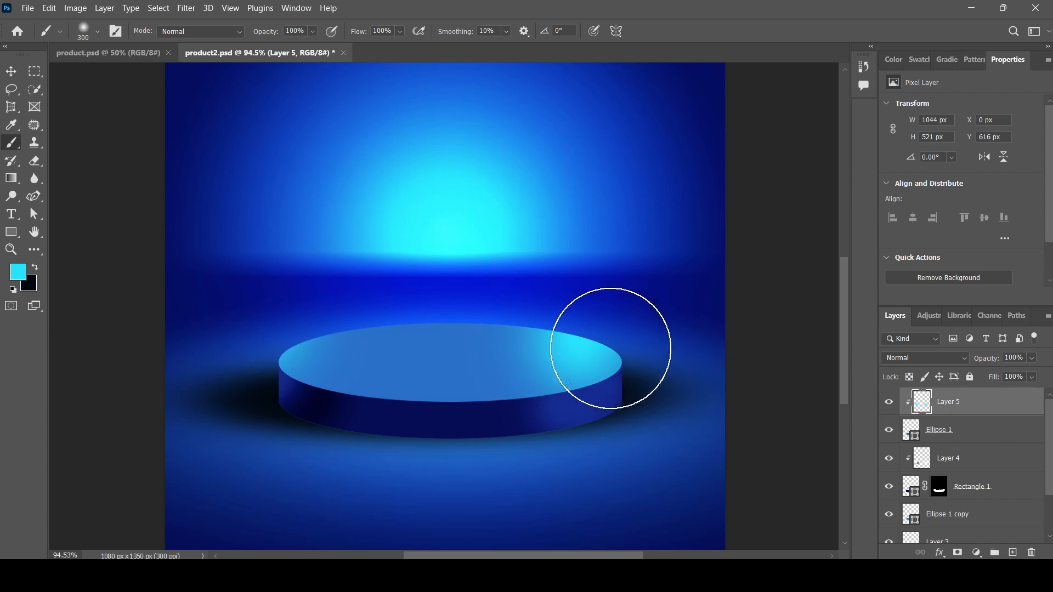
click(590, 338)
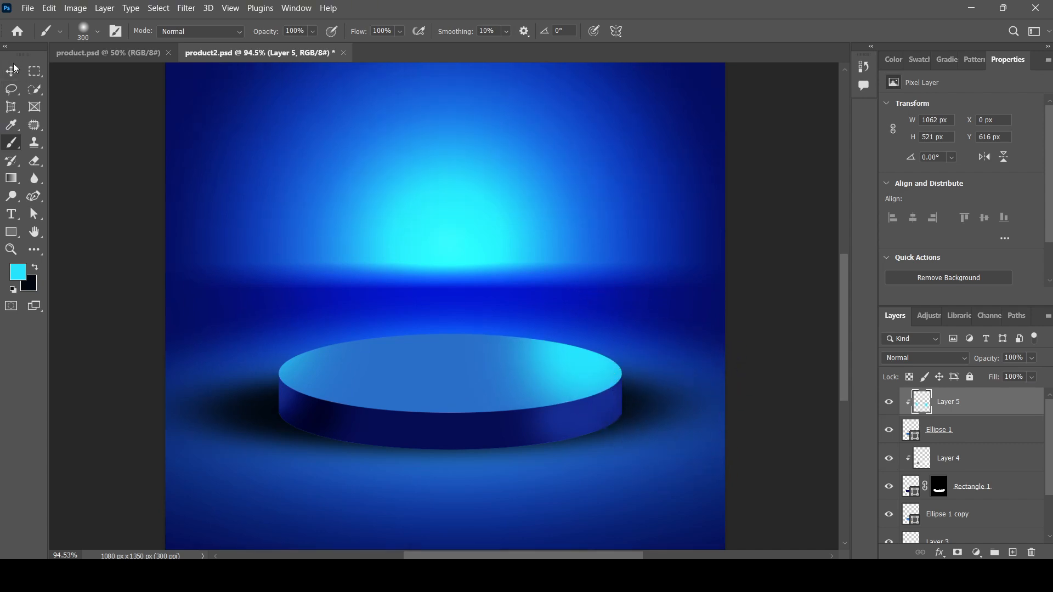
click(13, 69)
scroll(395, 357, down, 3)
scroll(443, 365, up, 1)
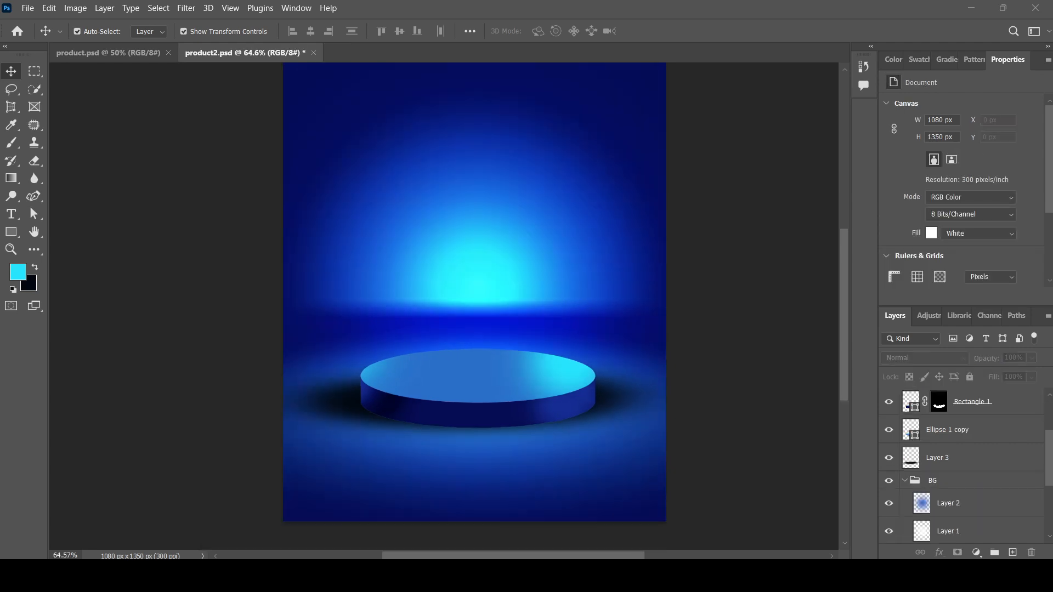
Soften the floor shadow around the podium by lowering Layer 3's fill to 87%.
scroll(563, 409, down, 1)
scroll(520, 400, up, 1)
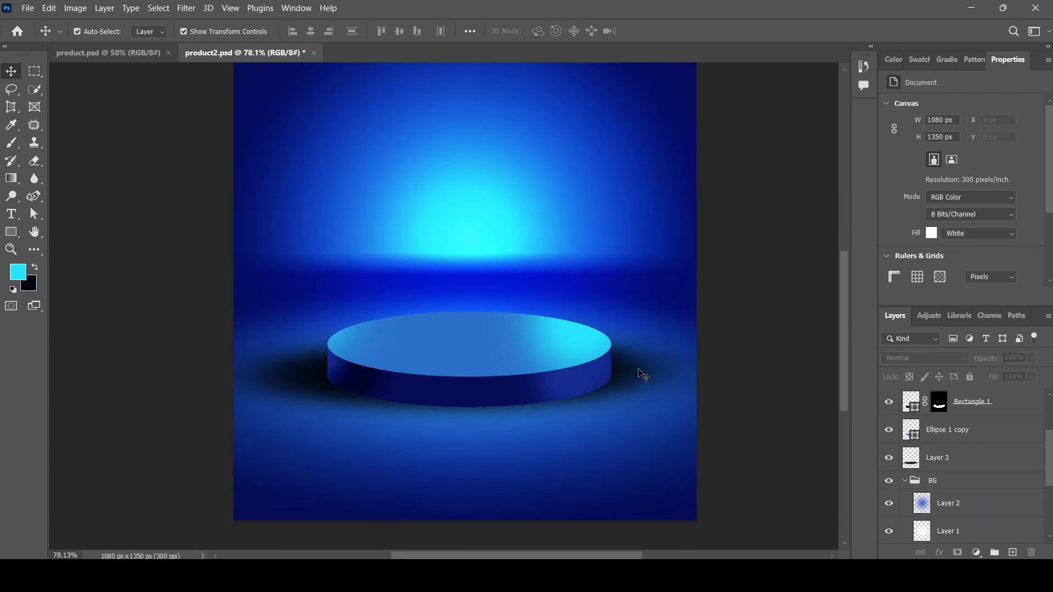
click(643, 375)
scroll(987, 462, down, 1)
scroll(983, 474, up, 1)
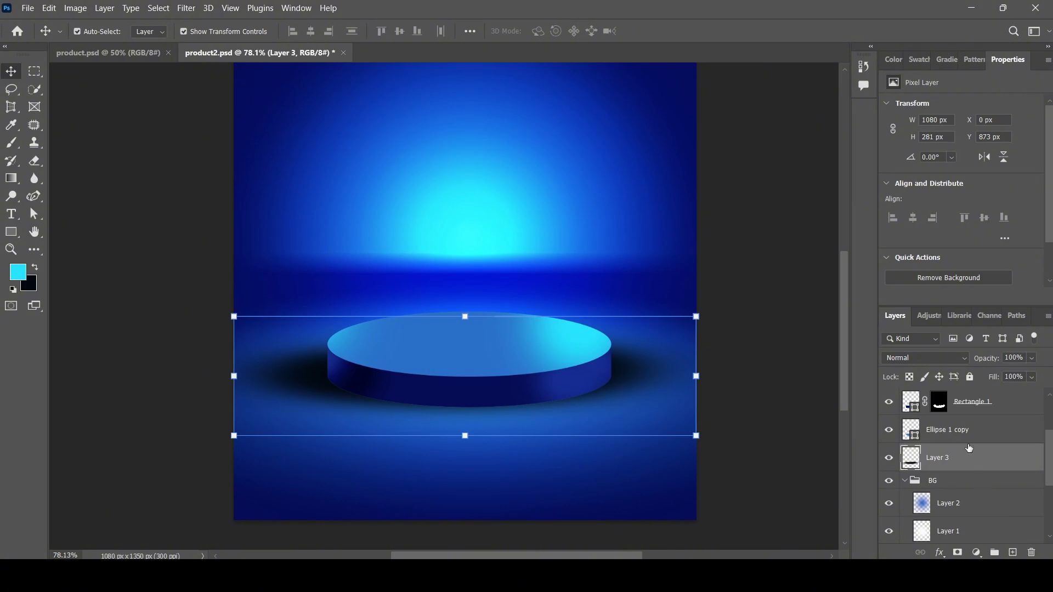
click(971, 435)
click(998, 455)
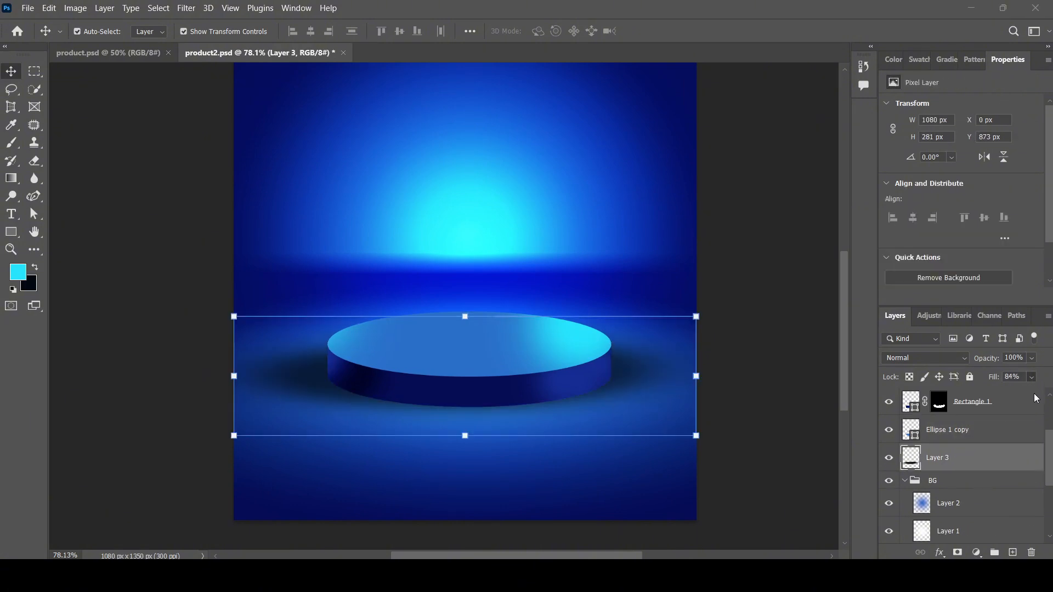
click(757, 398)
scroll(746, 418, up, 1)
Recolor Ellipse 1, the podium's top, to a darker, deeper blue.
click(527, 367)
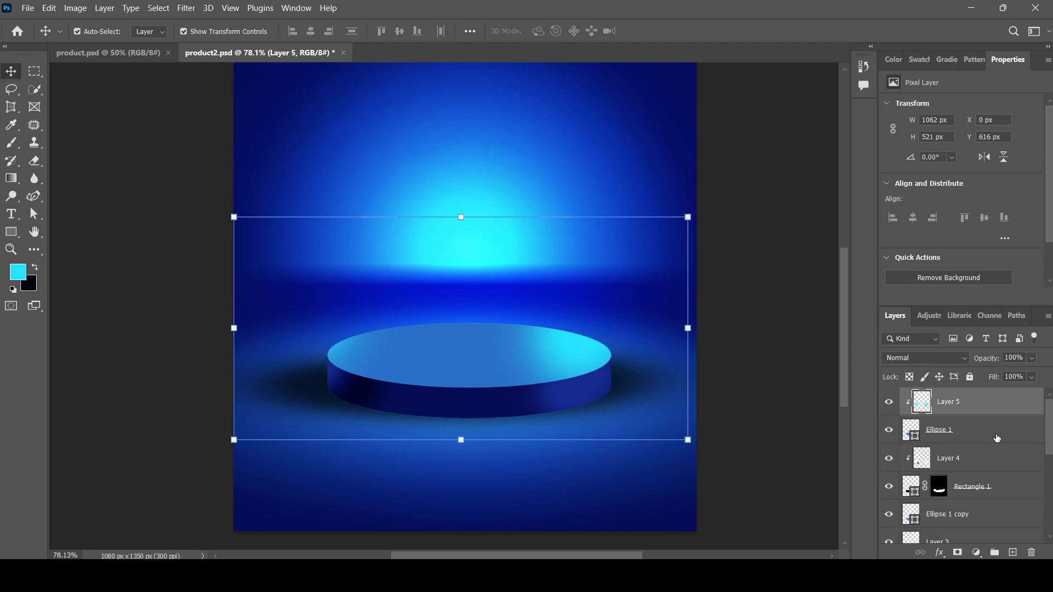
click(974, 439)
key(i)
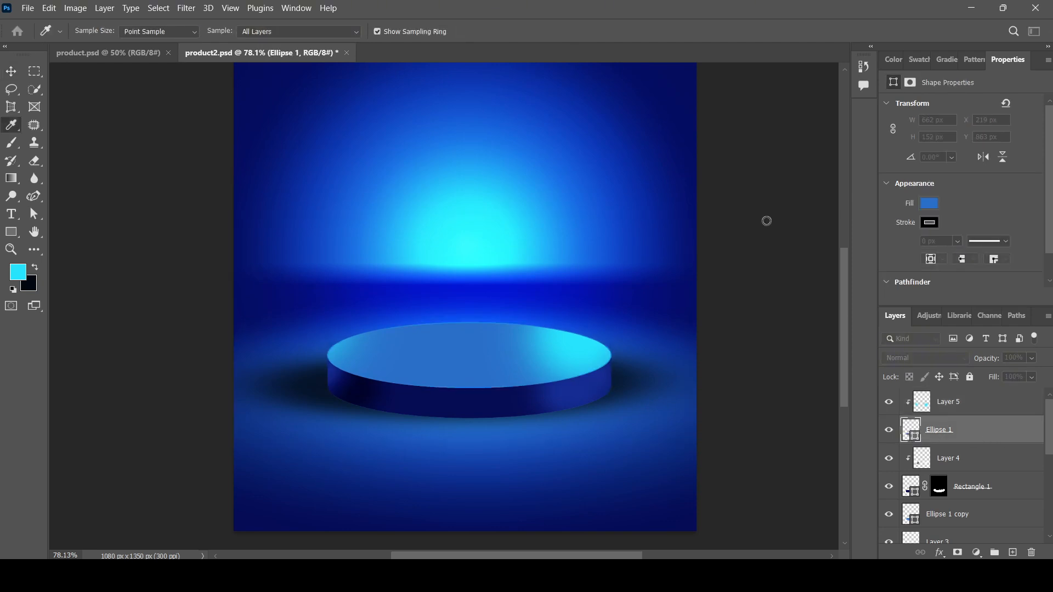
drag(807, 218, 807, 212)
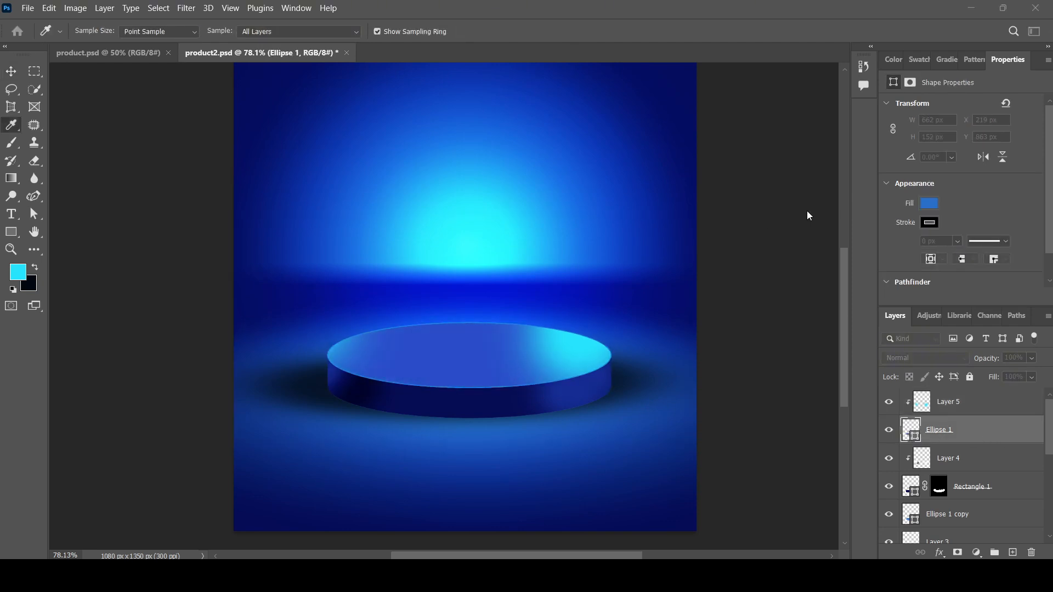
click(779, 189)
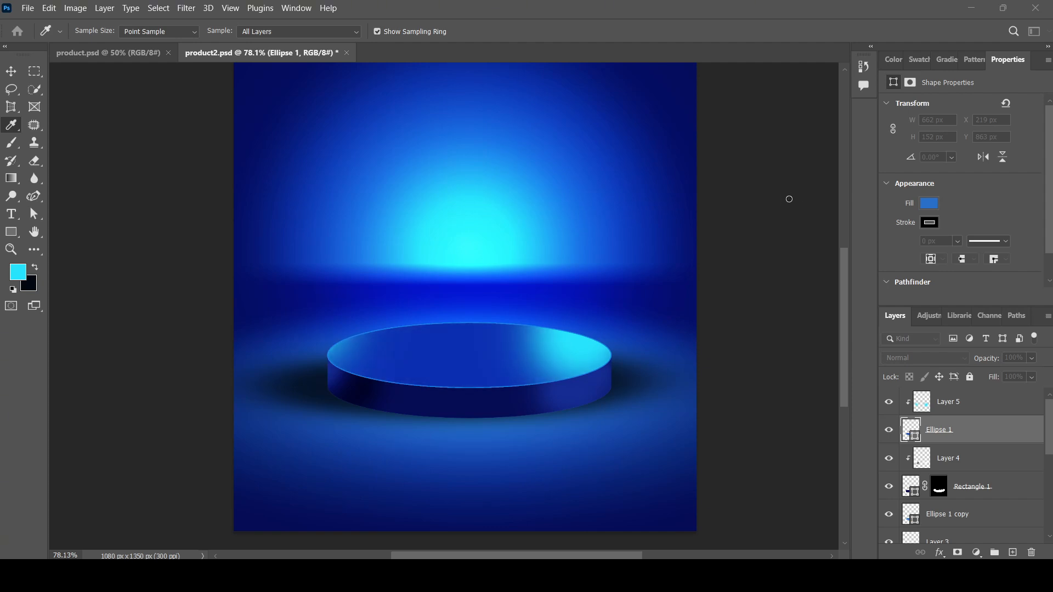
click(935, 145)
click(763, 355)
scroll(373, 359, down, 5)
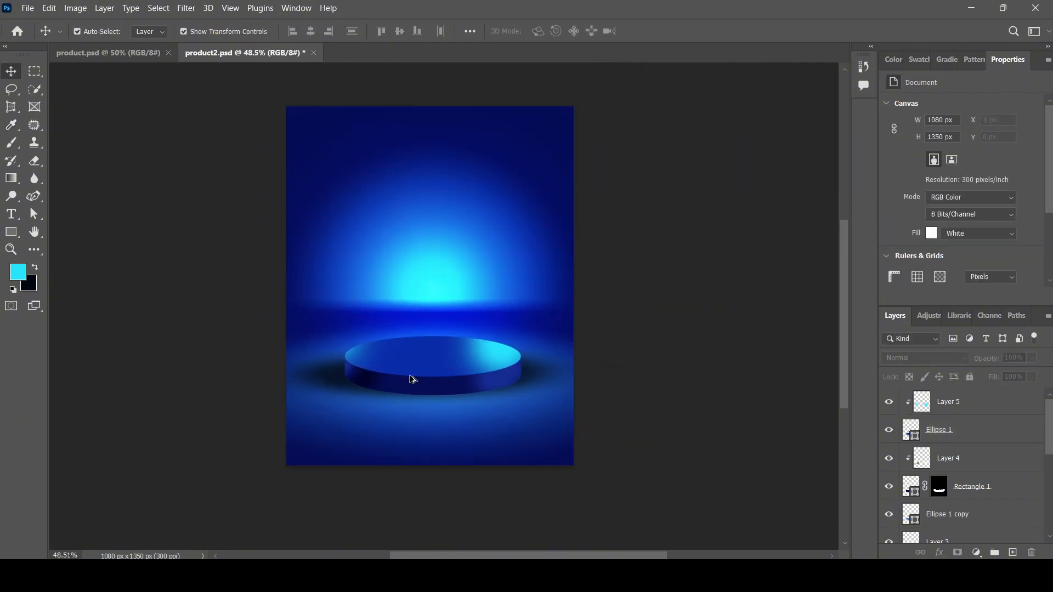
scroll(412, 379, up, 3)
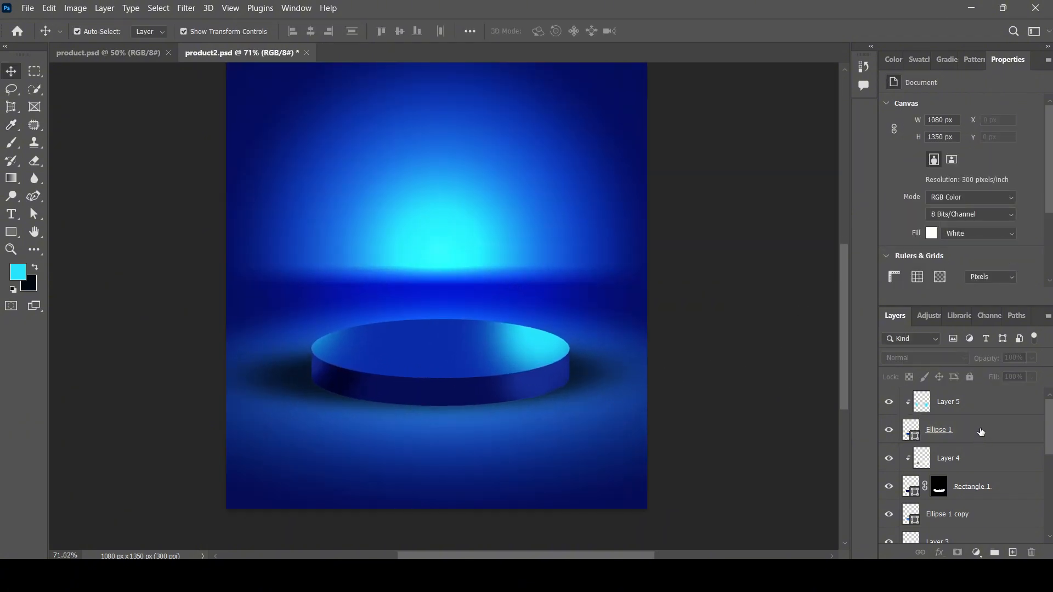
Strengthen the cyan highlight at the left end of the podium's top on Layer 5 with the 300 px brush, and set the layer's fill to 79%.
click(981, 436)
click(981, 409)
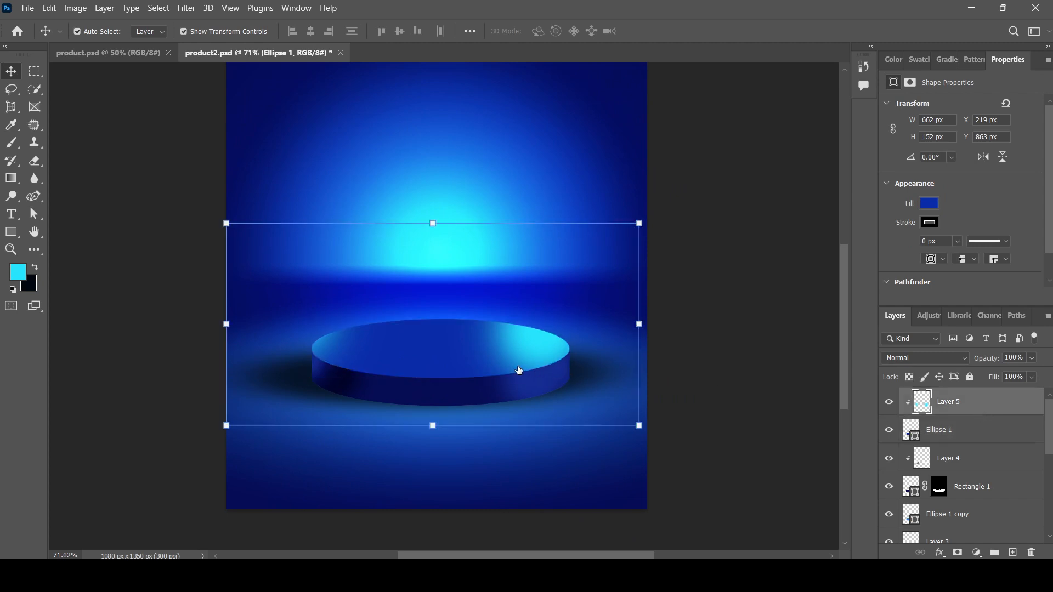
key(space)
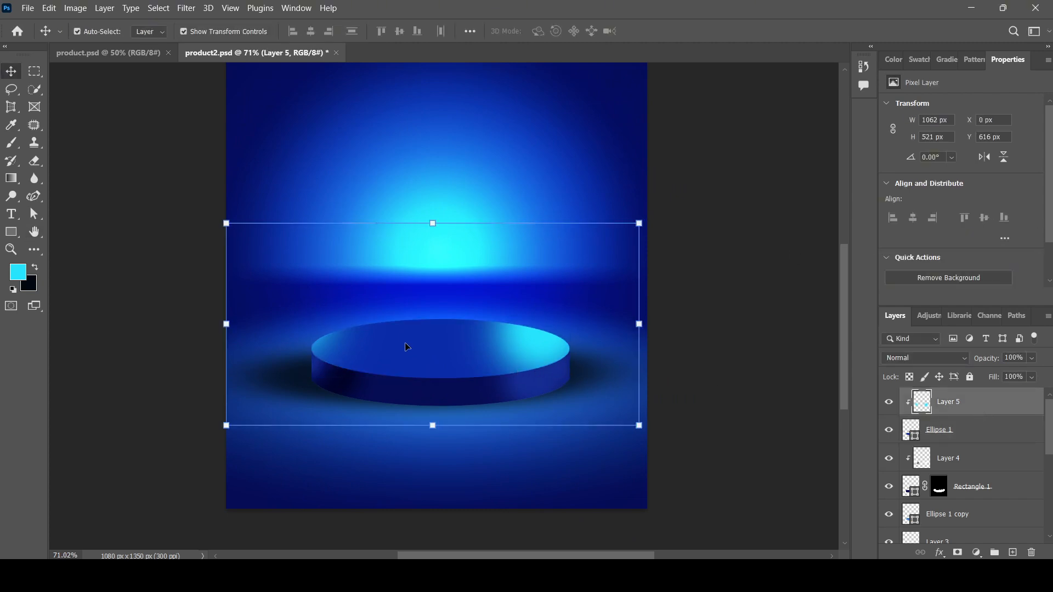
key(b)
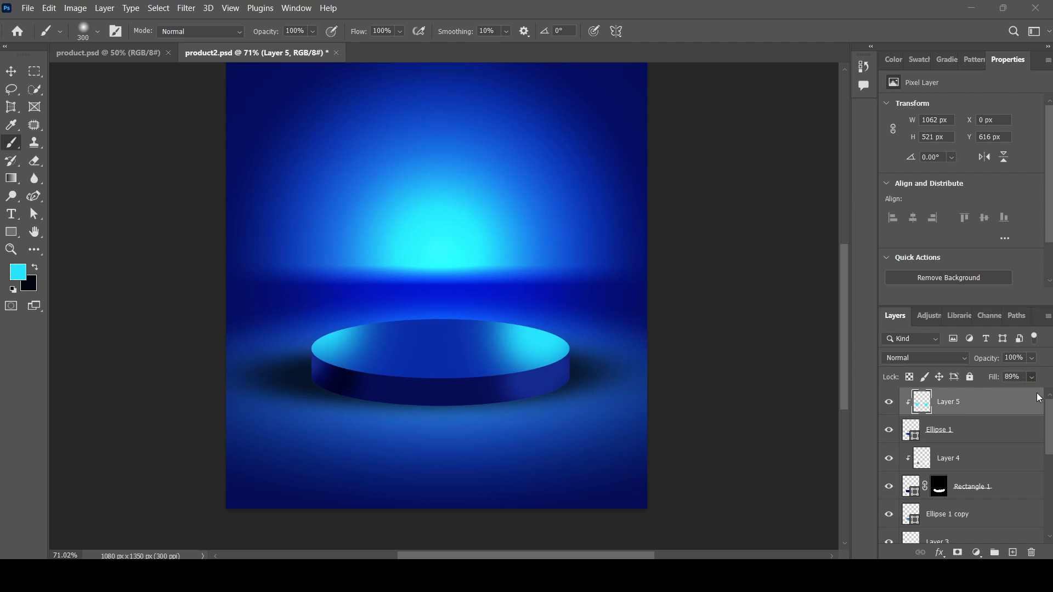
drag(1033, 397, 1038, 398)
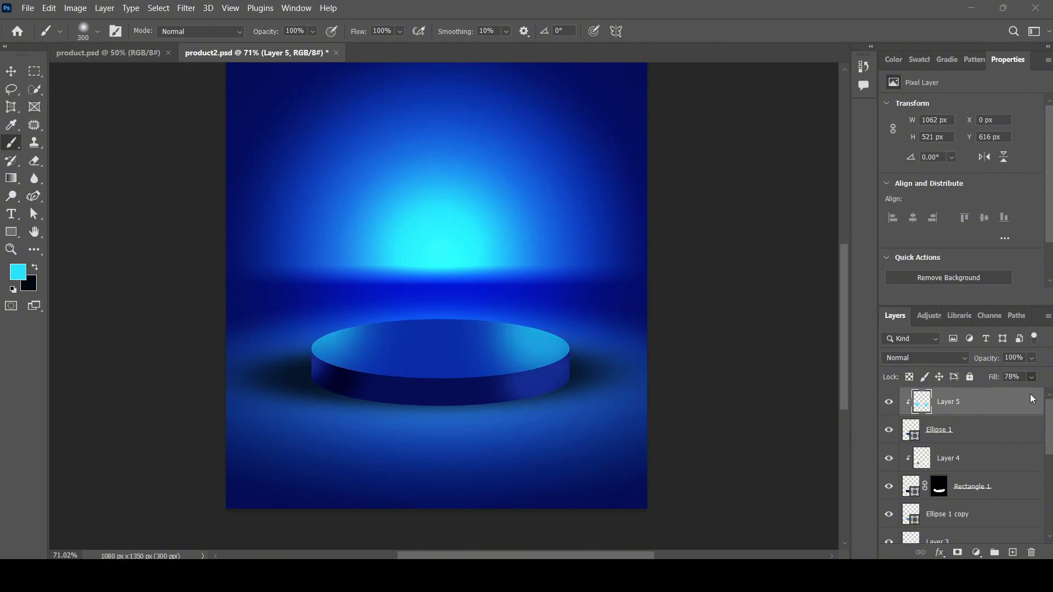
drag(1030, 394, 1031, 394)
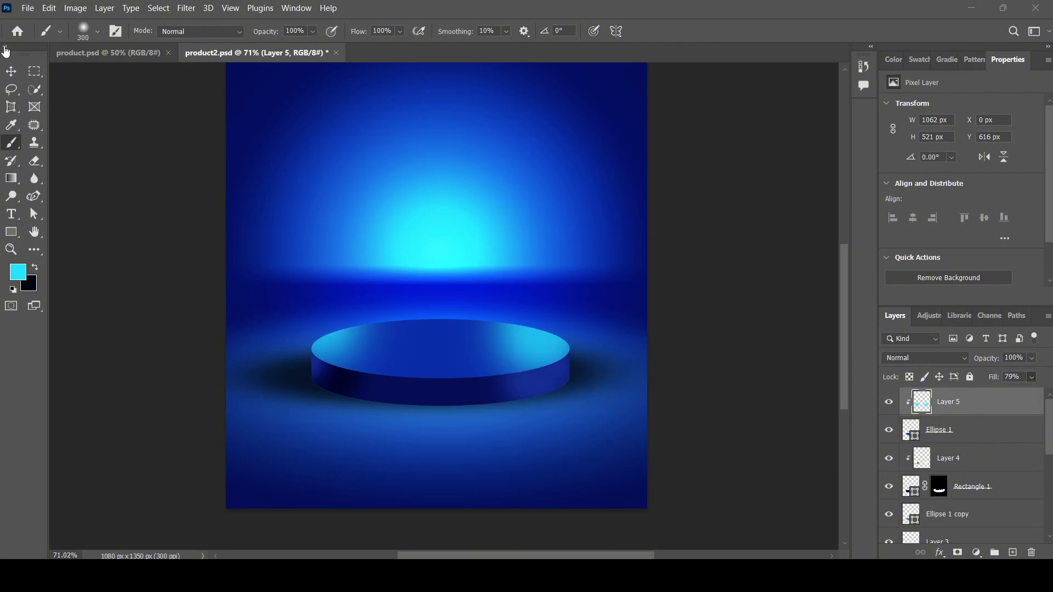
click(11, 70)
click(712, 359)
scroll(707, 362, down, 1)
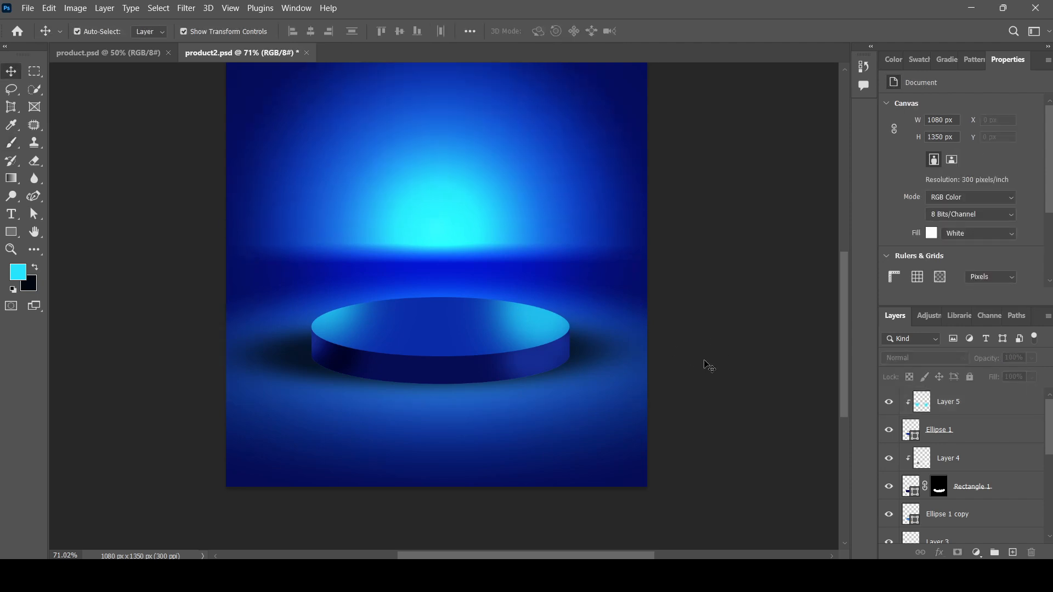
scroll(430, 343, up, 2)
scroll(347, 385, down, 3)
scroll(373, 382, up, 1)
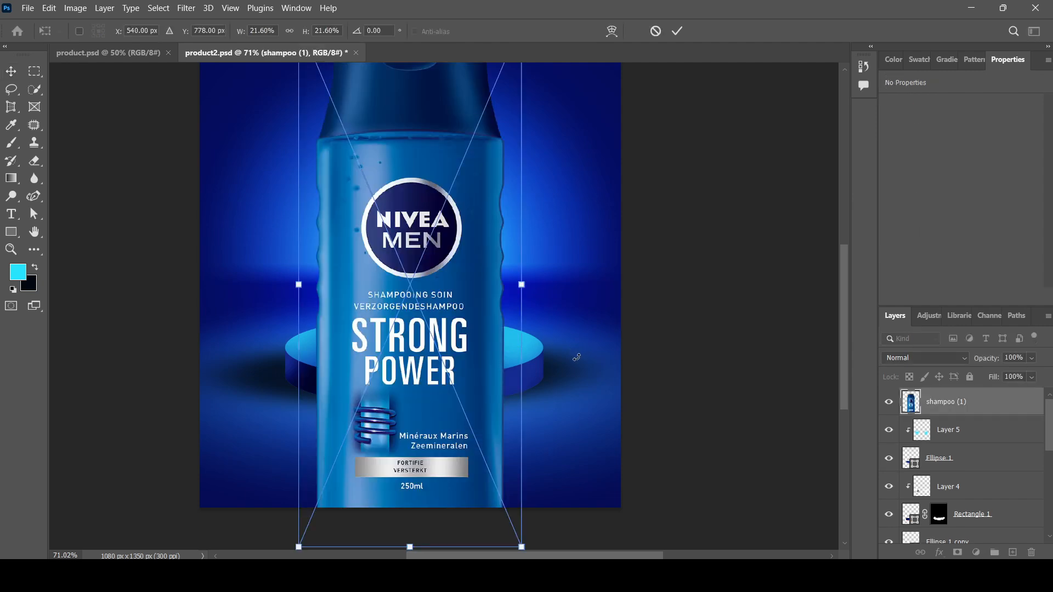
Scale the placed shampoo (1) bottle image down around its centre to about 279 × 728 px and commit the placement.
scroll(575, 354, up, 1)
scroll(500, 303, down, 3)
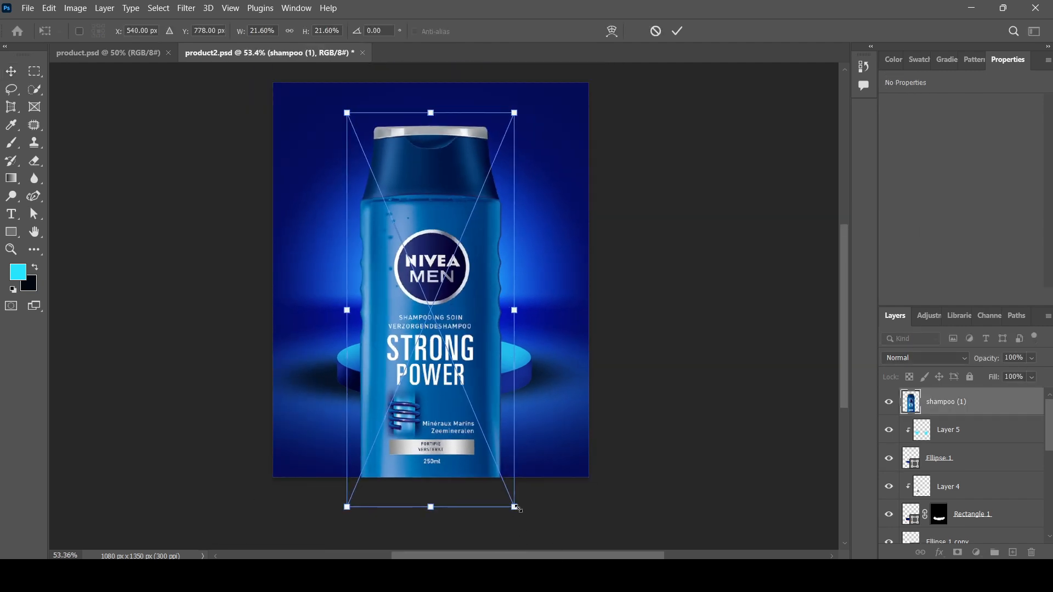
drag(518, 510, 479, 424)
key(Return)
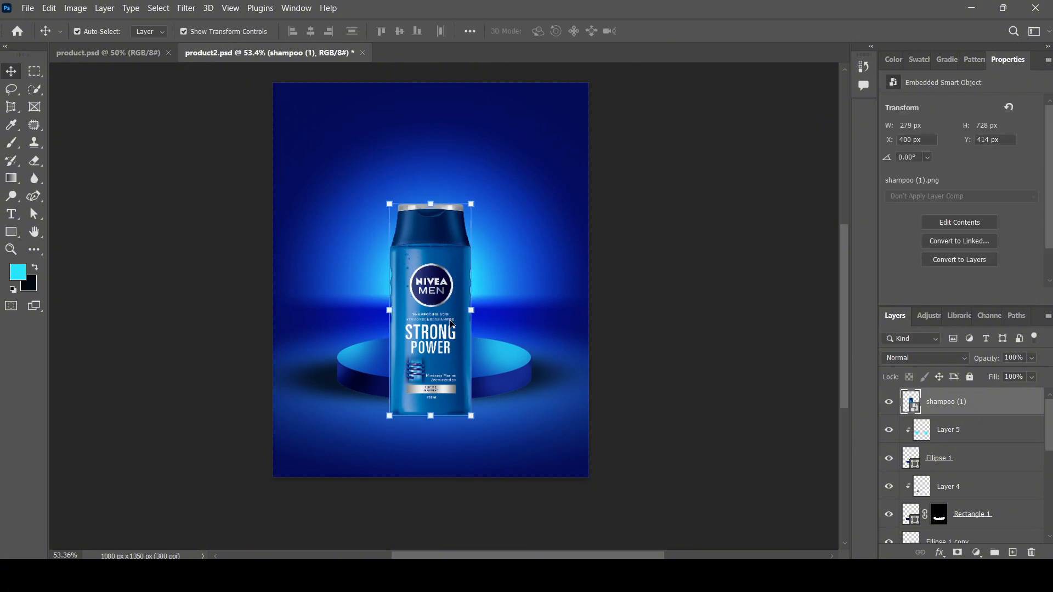
Move the shampoo bottle up to stand centred on the podium's top, at about X 411 px, Y 232 px.
drag(444, 377, 454, 344)
scroll(436, 350, up, 2)
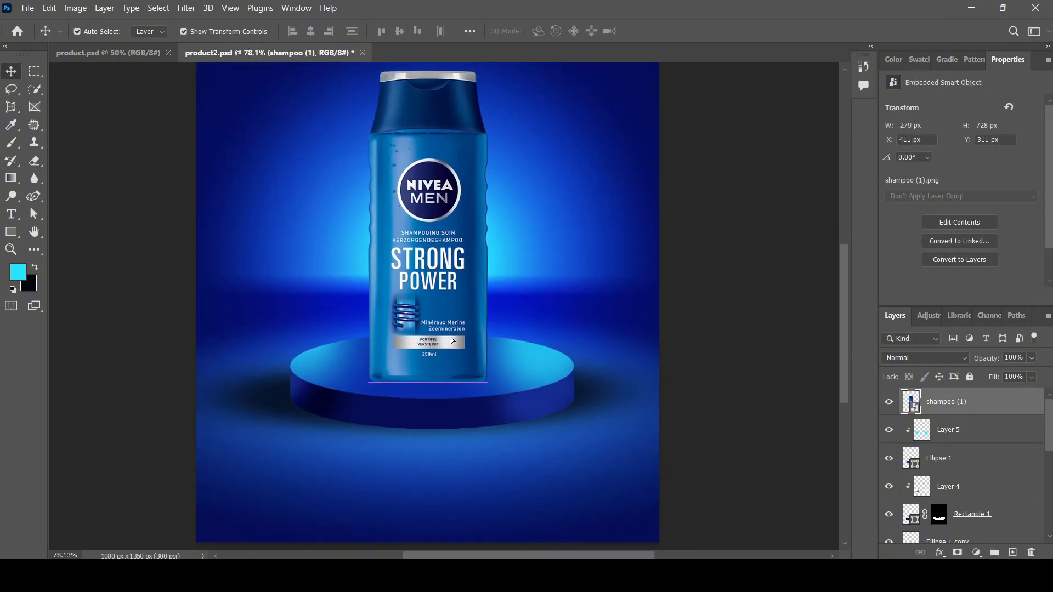
click(741, 382)
scroll(430, 287, up, 2)
scroll(430, 316, up, 1)
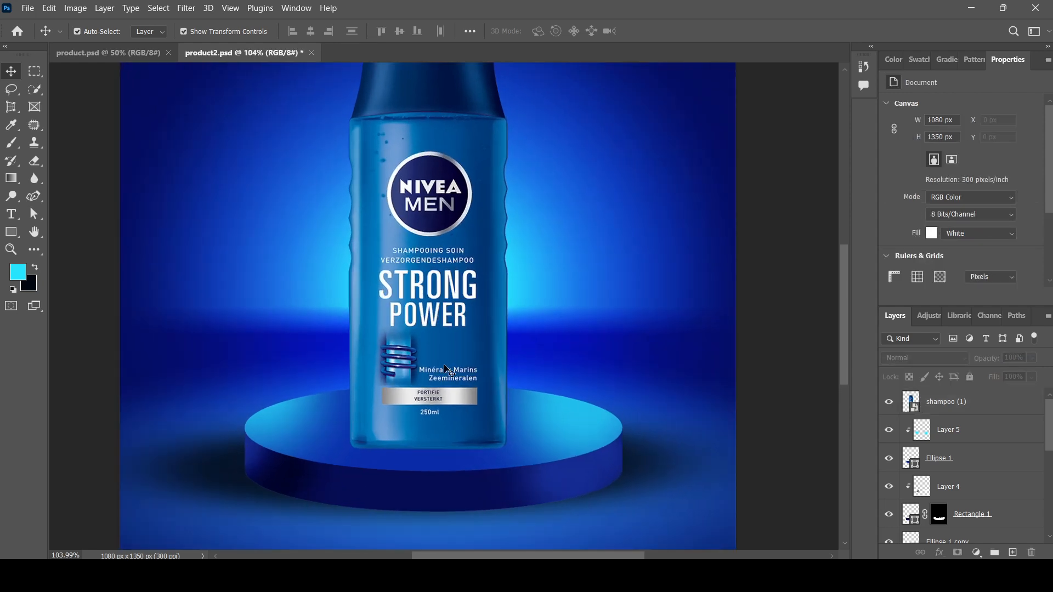
drag(453, 351, 459, 339)
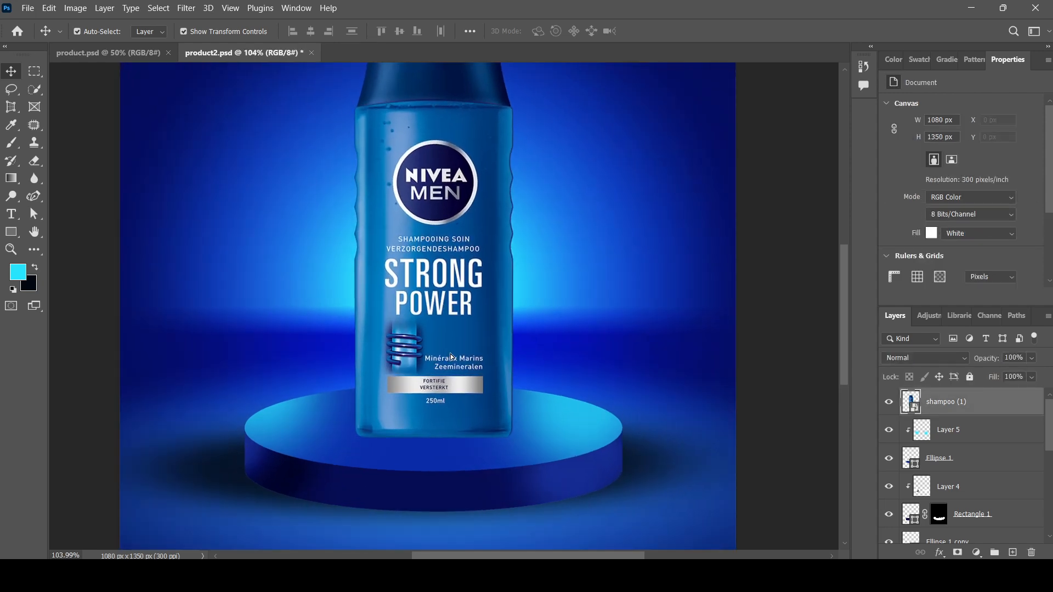
click(740, 400)
Save the document product2.psd.
scroll(470, 398, down, 1)
key(ctrl+s)
scroll(523, 379, down, 3)
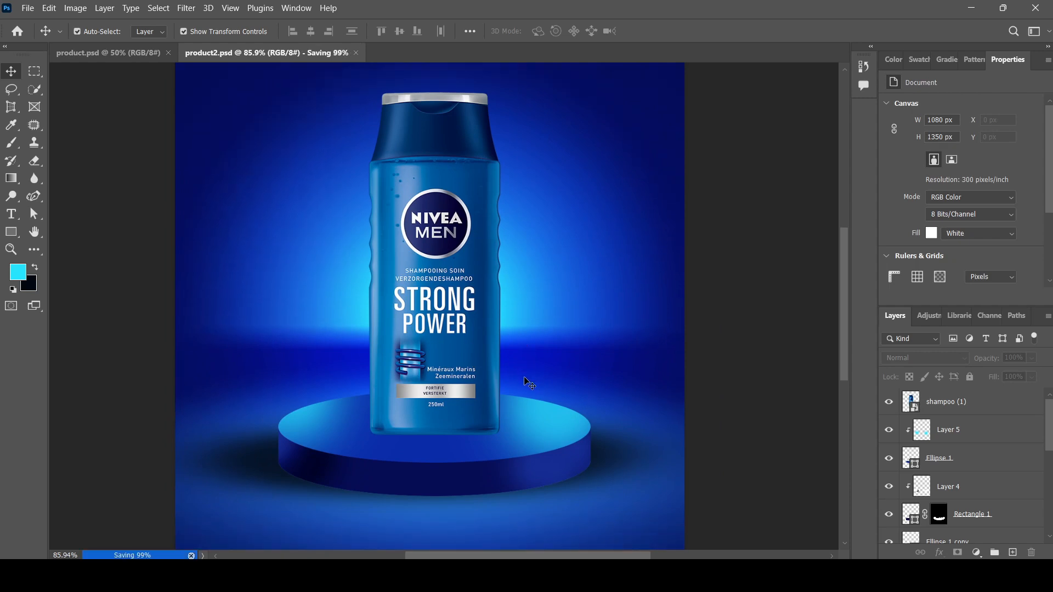
scroll(525, 379, up, 2)
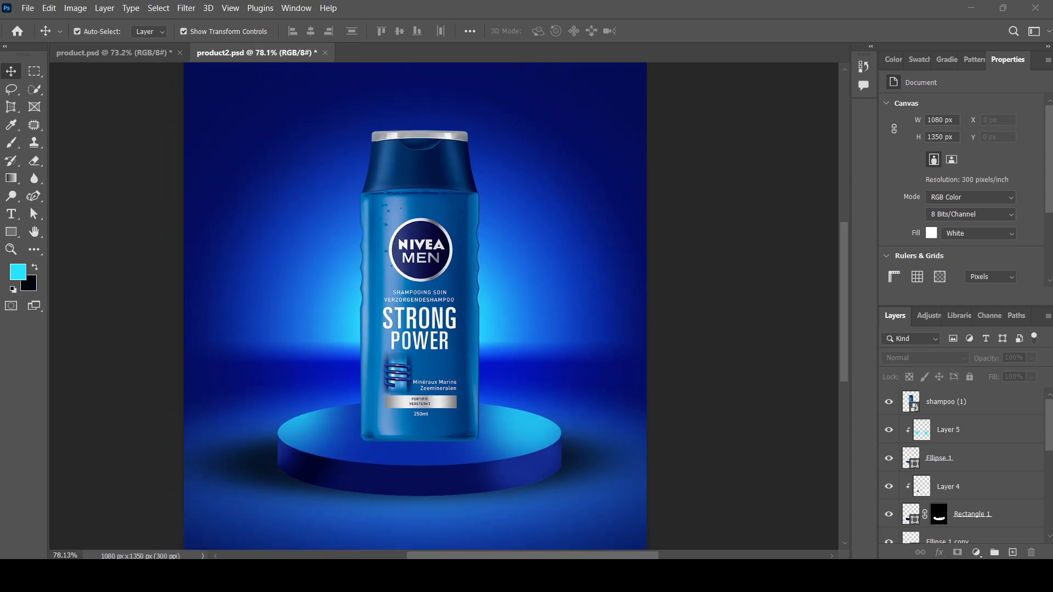
scroll(516, 364, up, 2)
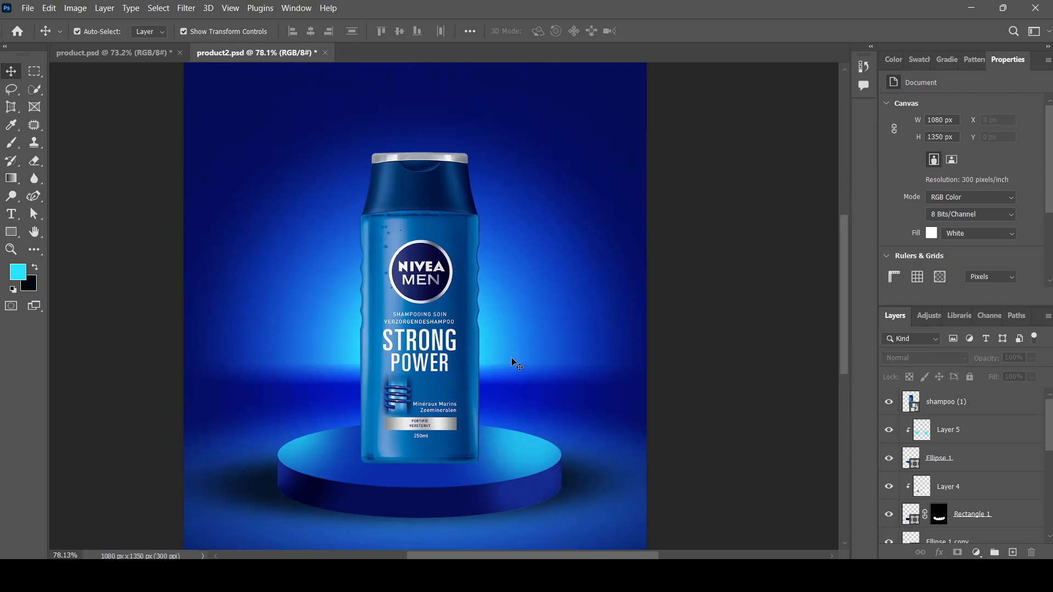
scroll(436, 283, up, 2)
Add a new empty layer above the shampoo bottle and set up a 70 px brush with white as the foreground color.
key(b)
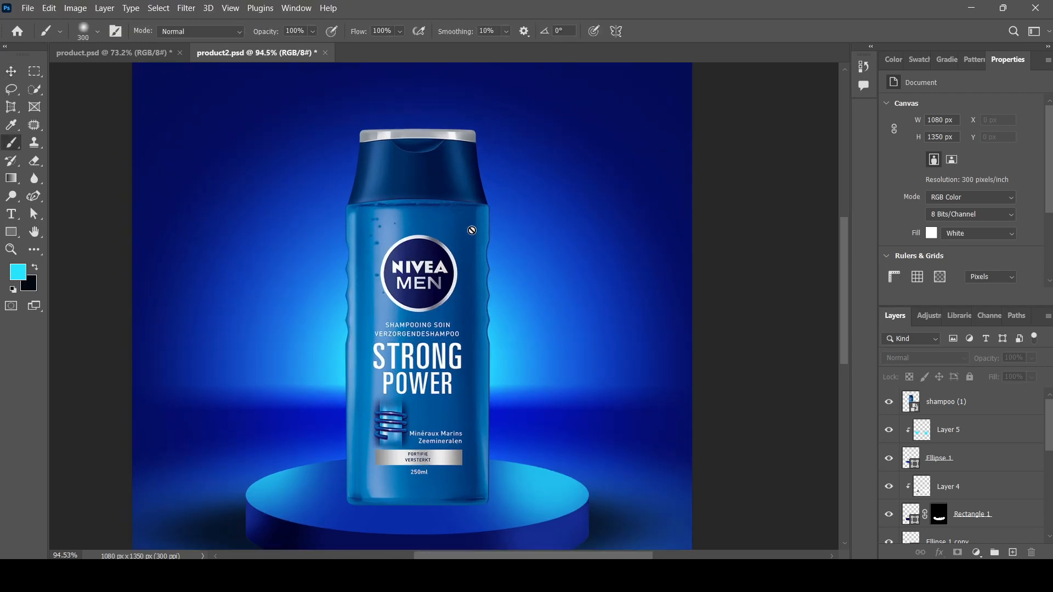
click(969, 412)
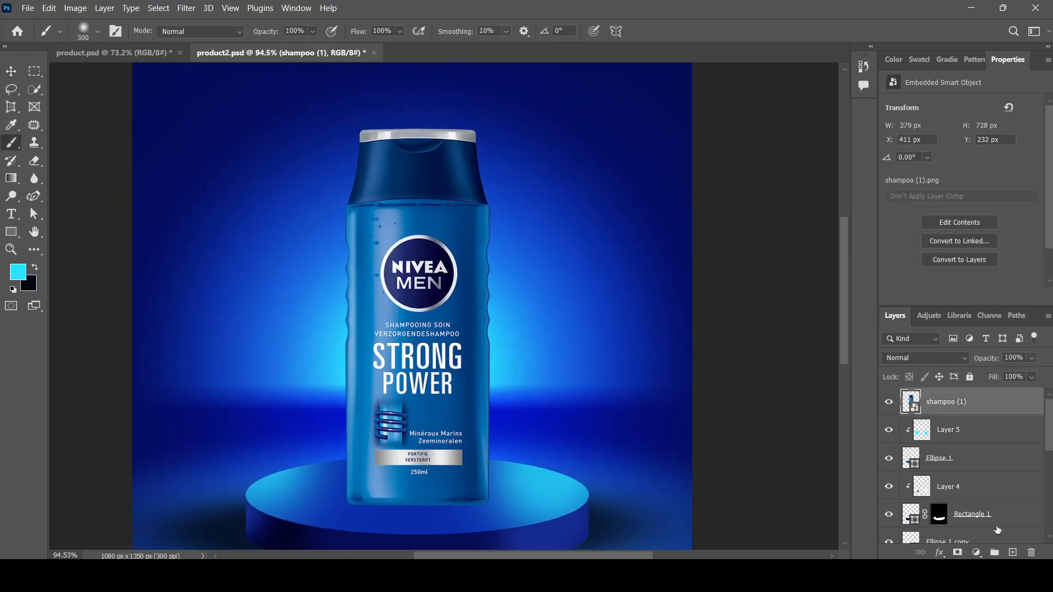
click(1013, 553)
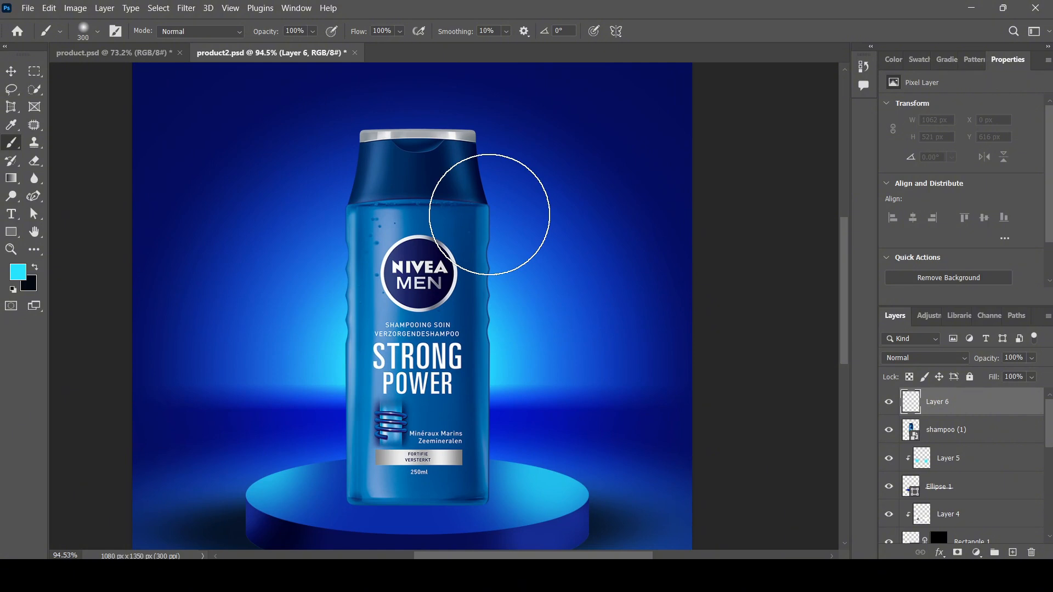
key(bracketleft)
key(bracketleft)
key(bracketleft)
key(bracketleft)
key(bracketleft)
key(bracketleft)
key(bracketleft)
key(bracketleft)
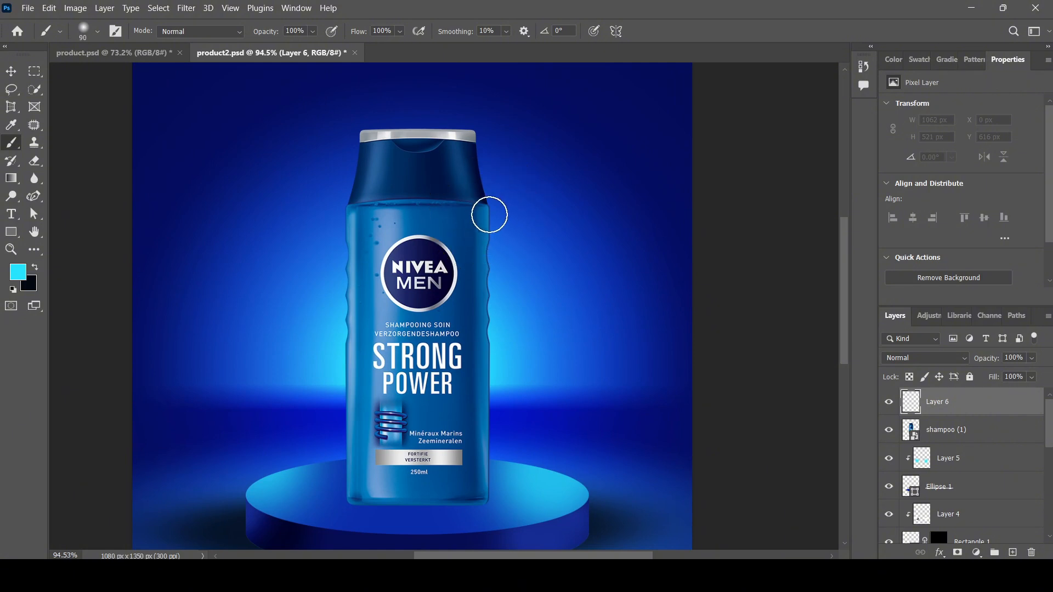
key(bracketleft)
key(i)
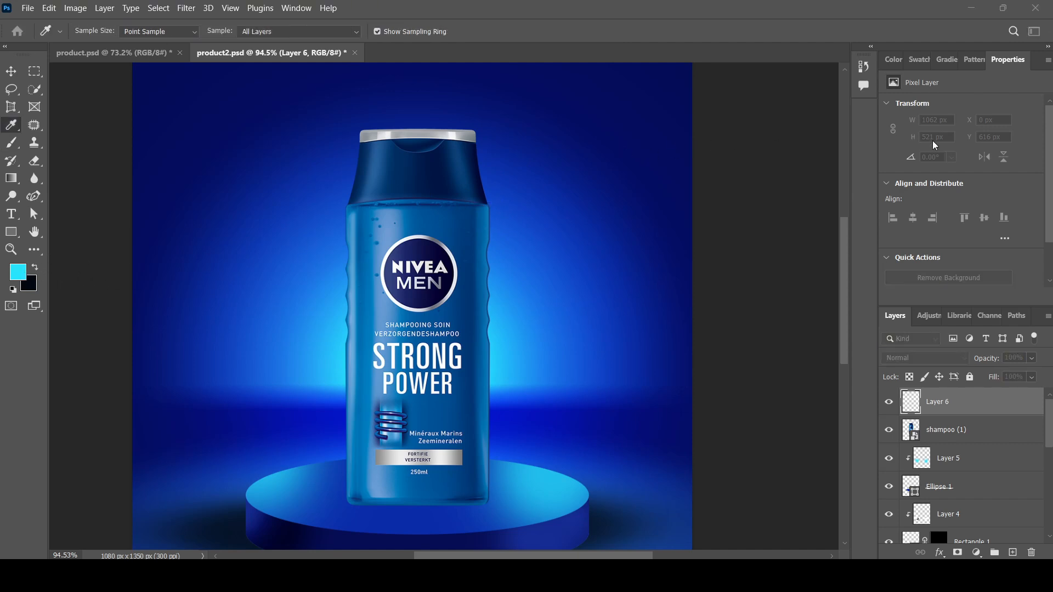
key(b)
key(d)
key(x)
scroll(500, 164, up, 2)
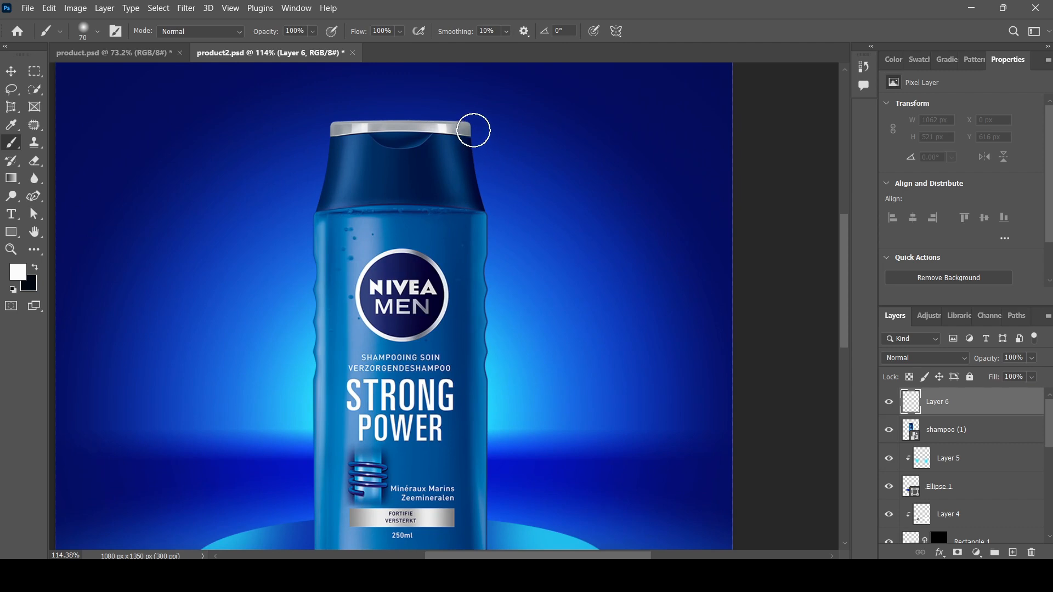
click(473, 132)
drag(470, 134, 485, 181)
key(ctrl+z)
key(ctrl+z)
Paint a soft white highlight down the full right edge of the bottle on Layer 6 with a 45 px brush.
key(bracketleft)
key(bracketleft)
key(bracketleft)
mouse_move(470, 125)
mouse_down()
mouse_move(492, 328)
mouse_move(482, 453)
mouse_move(494, 470)
mouse_up()
scroll(486, 425, down, 3)
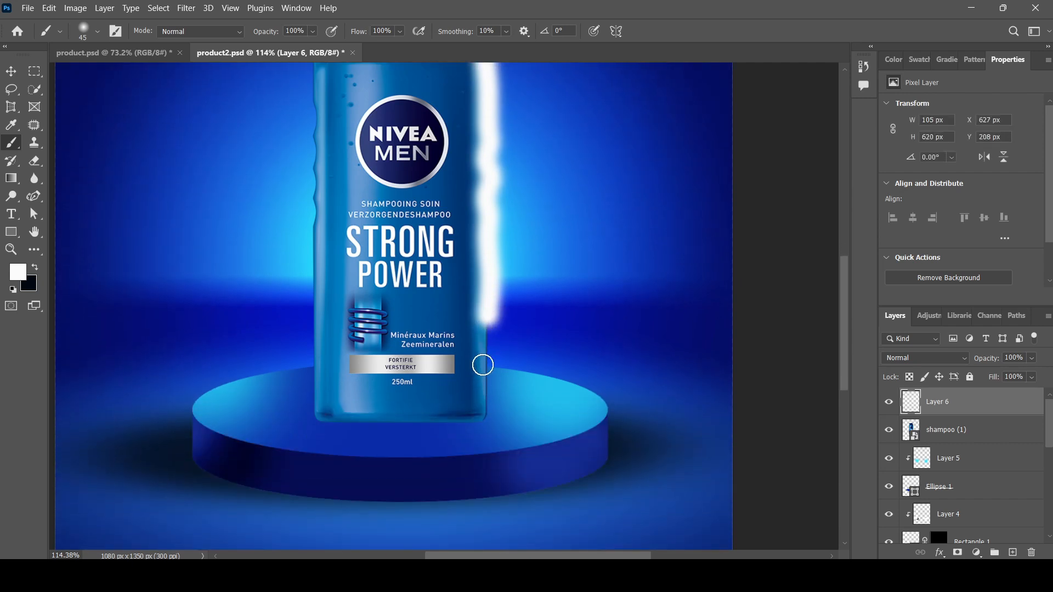
drag(486, 314, 488, 423)
scroll(550, 371, up, 2)
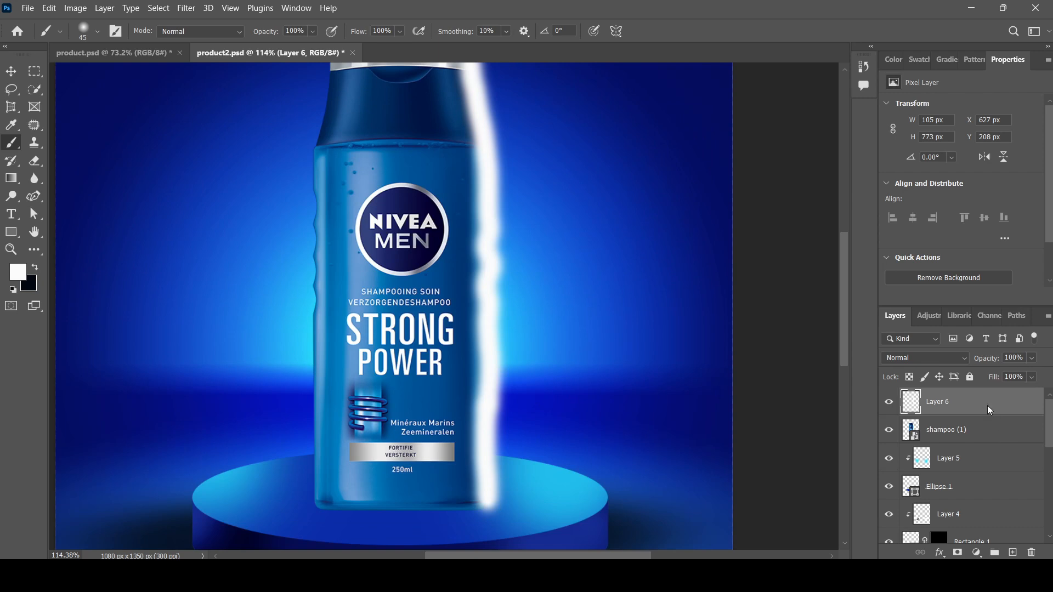
Clip Layer 6 to the shampoo (1) layer and switch to the Move tool.
key(ctrl+alt+g)
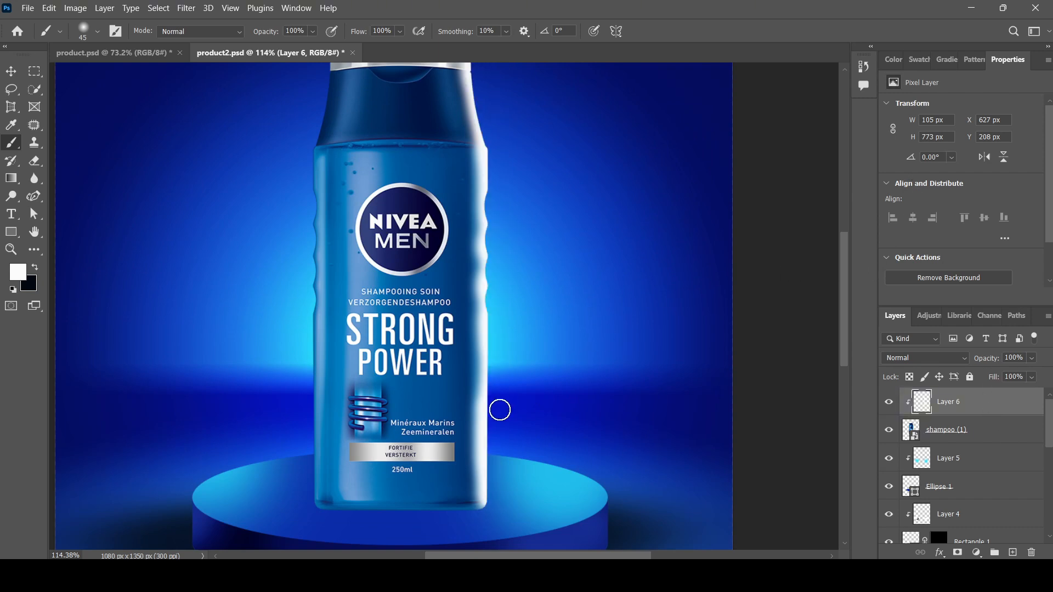
scroll(455, 334, down, 3)
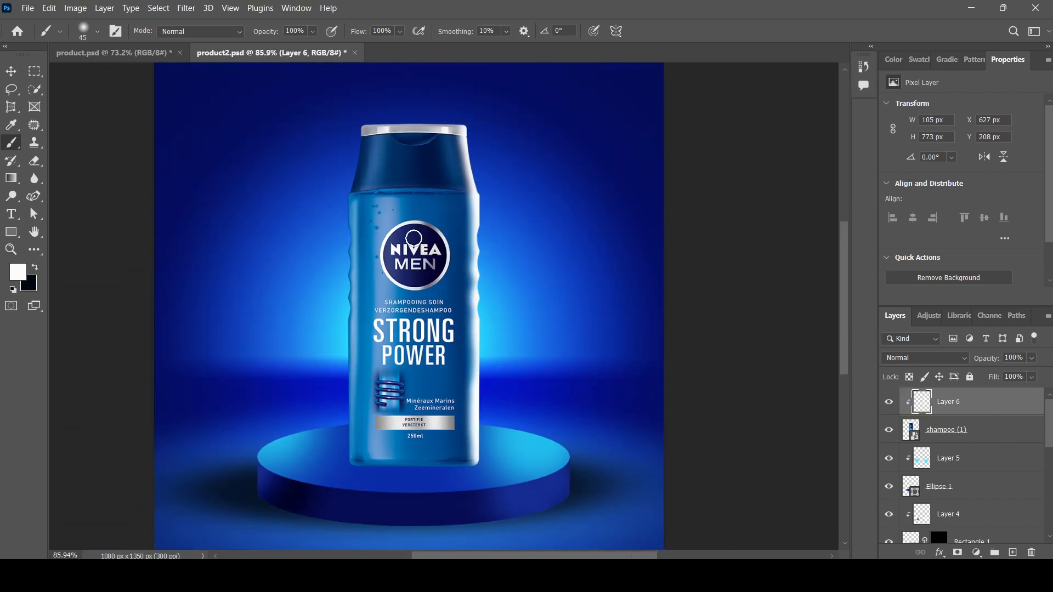
click(13, 72)
scroll(398, 248, up, 2)
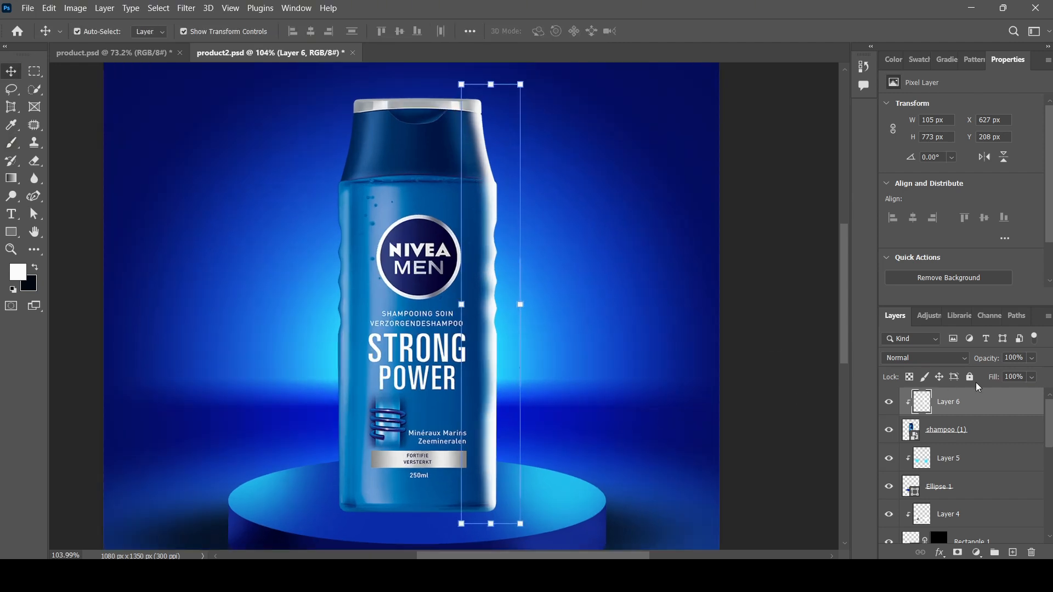
Try blend modes on Layer 6 and set it to Overlay so the white highlight blends into the bottle's right edge.
click(953, 360)
scroll(937, 362, down, 3)
key(Up)
key(Up)
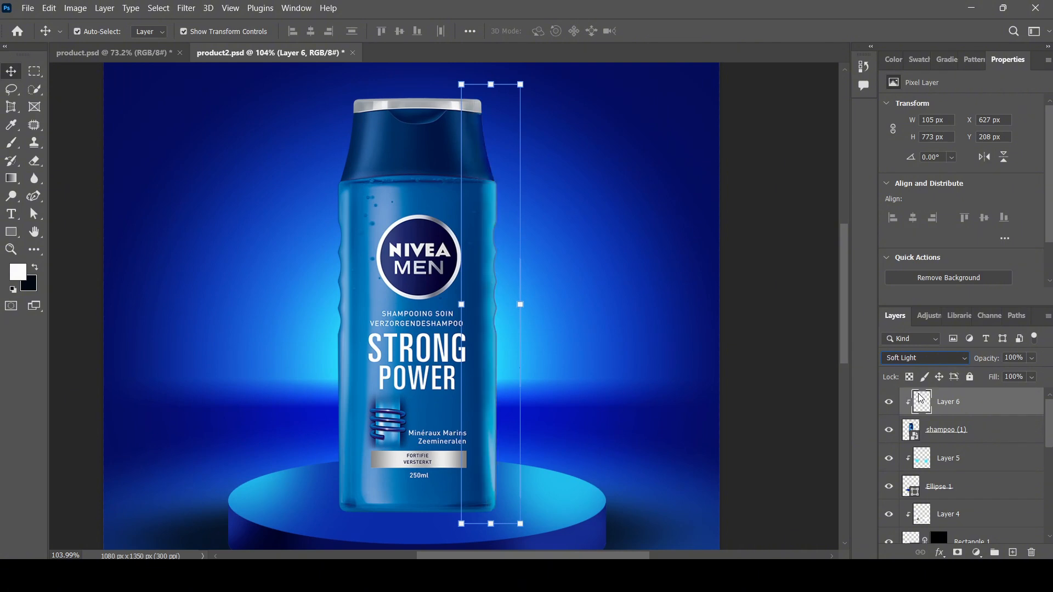
click(790, 375)
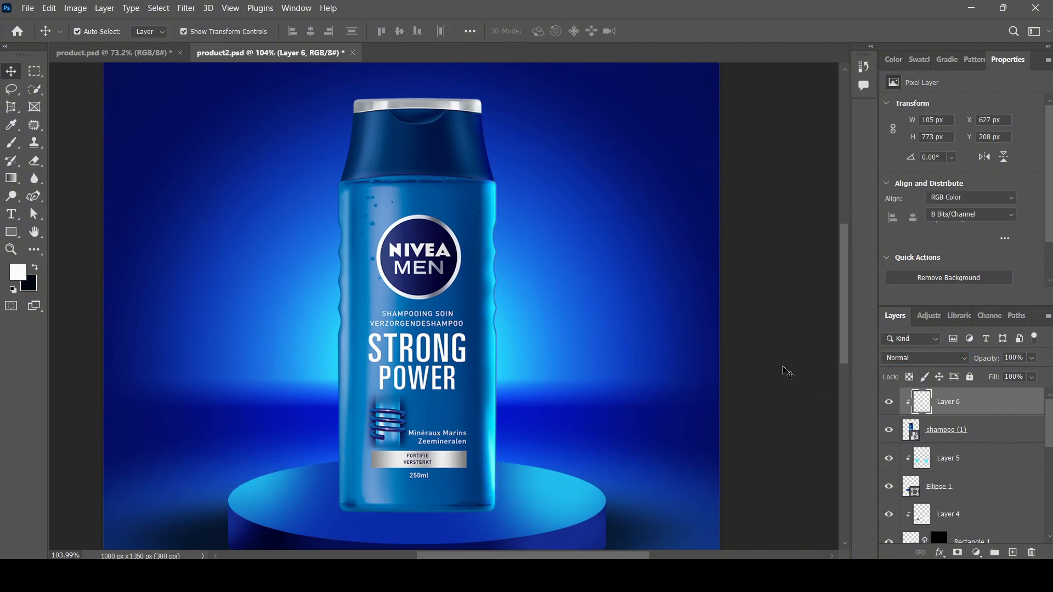
scroll(462, 345, up, 1)
click(966, 407)
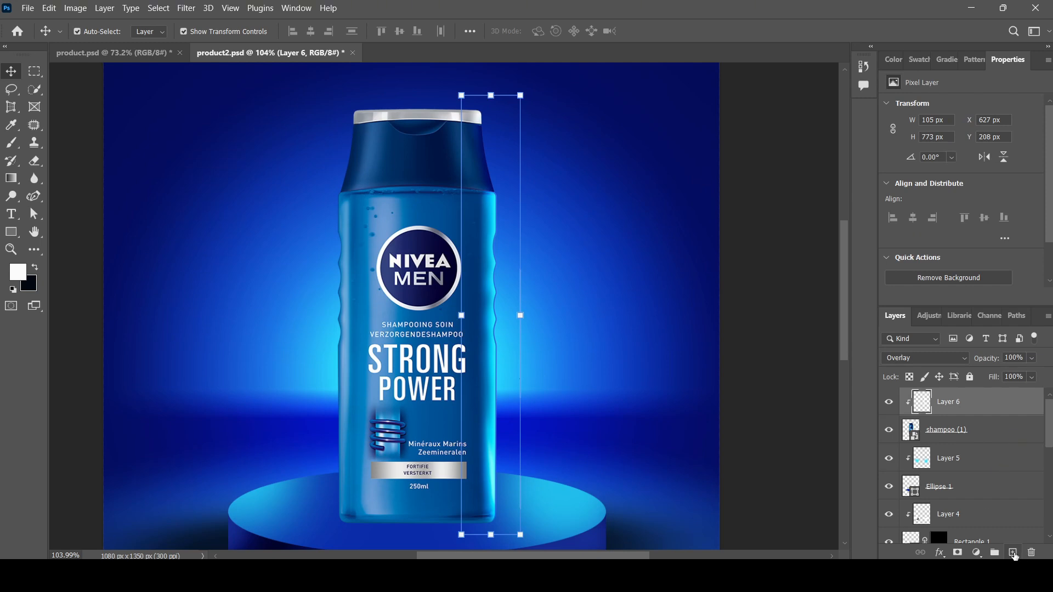
click(760, 365)
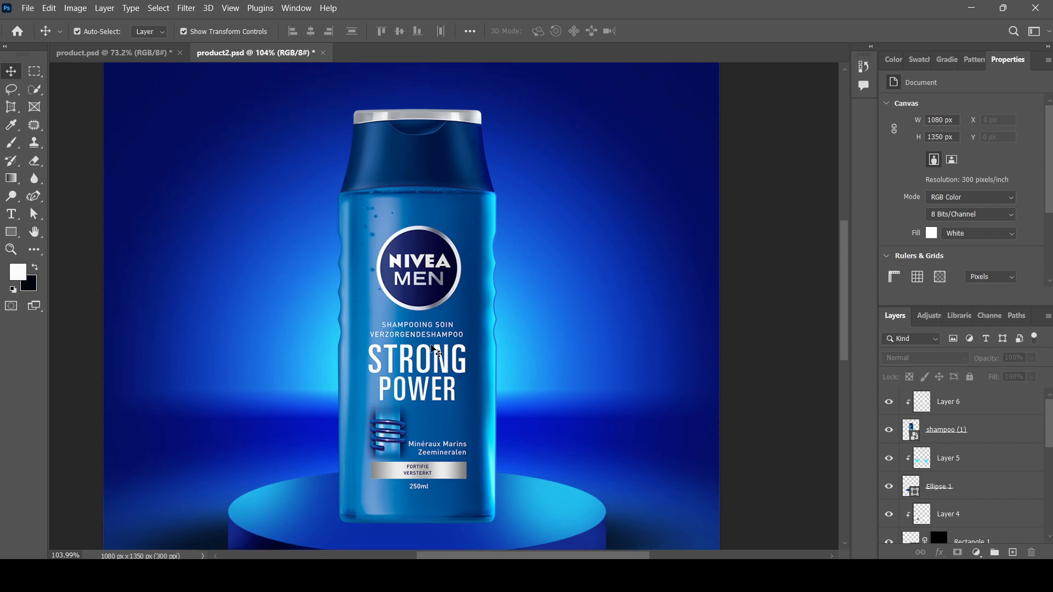
Add a new layer above Layer 6 and paint a soft black shadow down the bottle's full left edge with a 45 px brush.
click(987, 407)
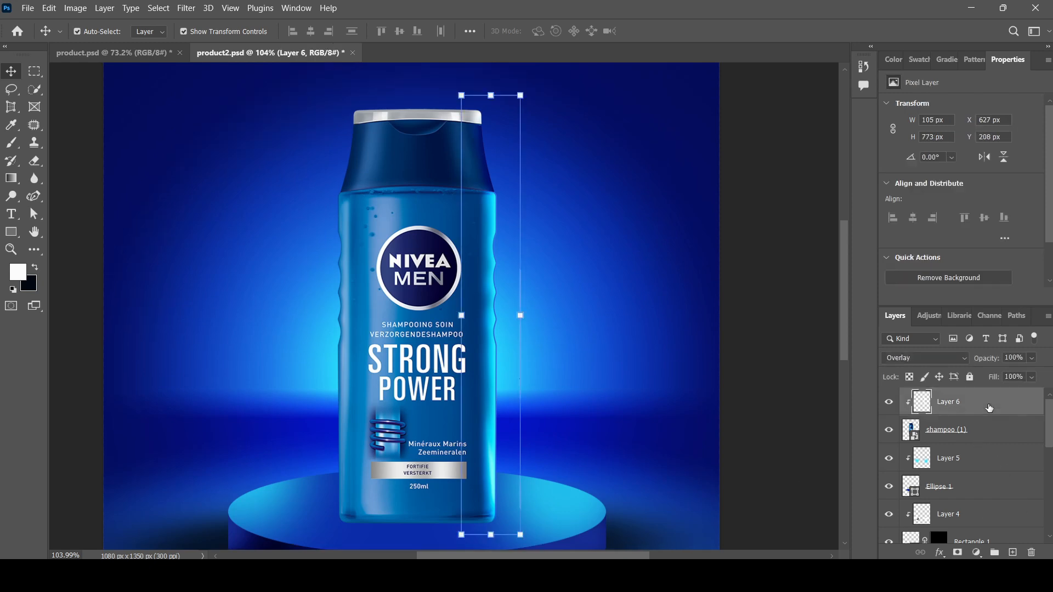
click(1014, 552)
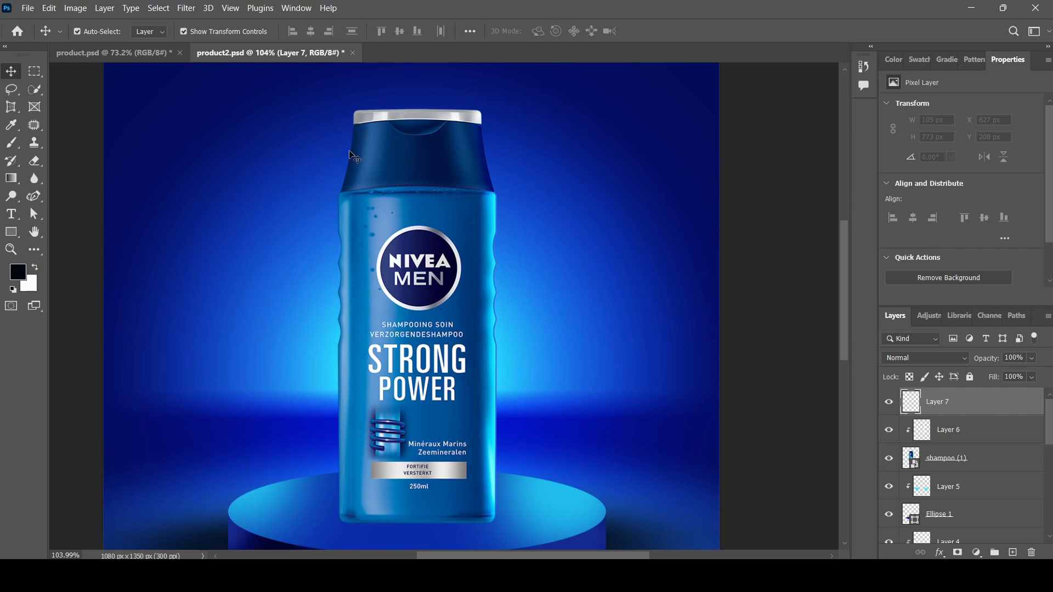
key(b)
scroll(361, 120, down, 1)
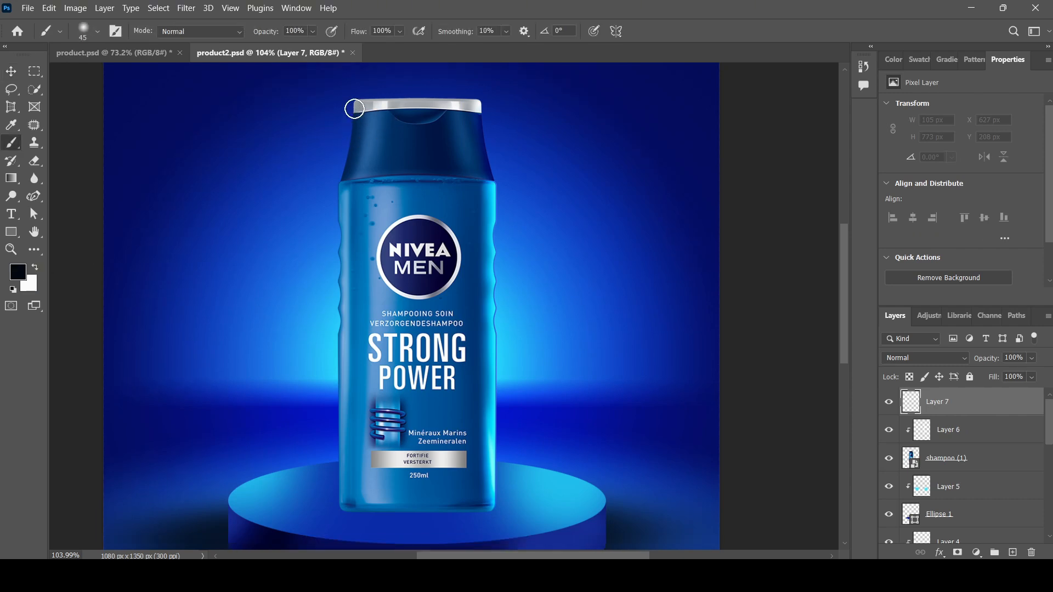
mouse_move(353, 99)
mouse_down()
mouse_move(339, 172)
mouse_move(345, 509)
mouse_up()
Clip Layer 7 to the bottle and change its blend mode, trying Color Dodge, Overlay and Lighter Color.
click(10, 72)
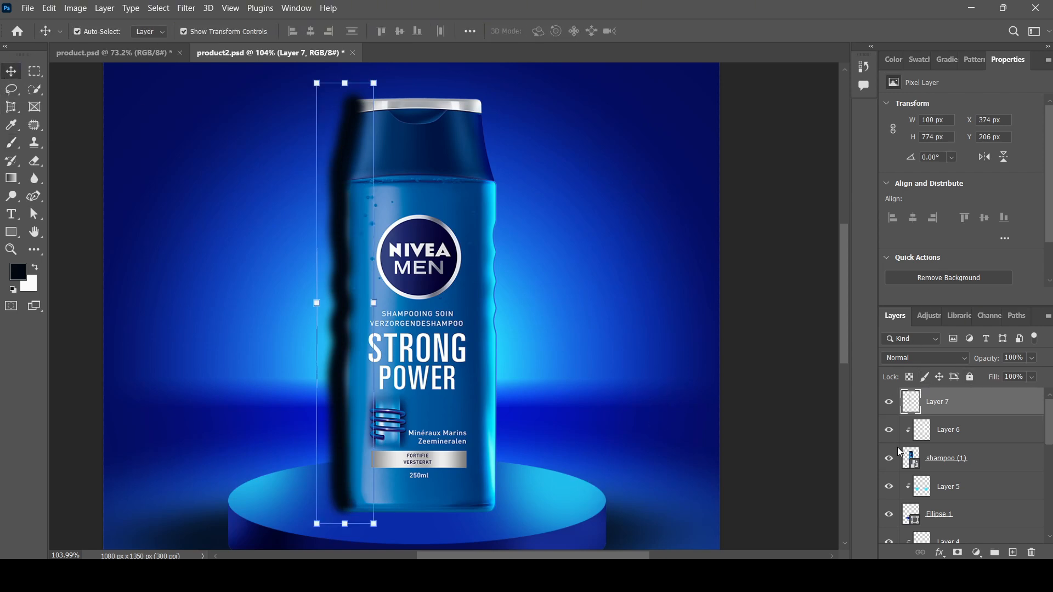
key(ctrl+alt+g)
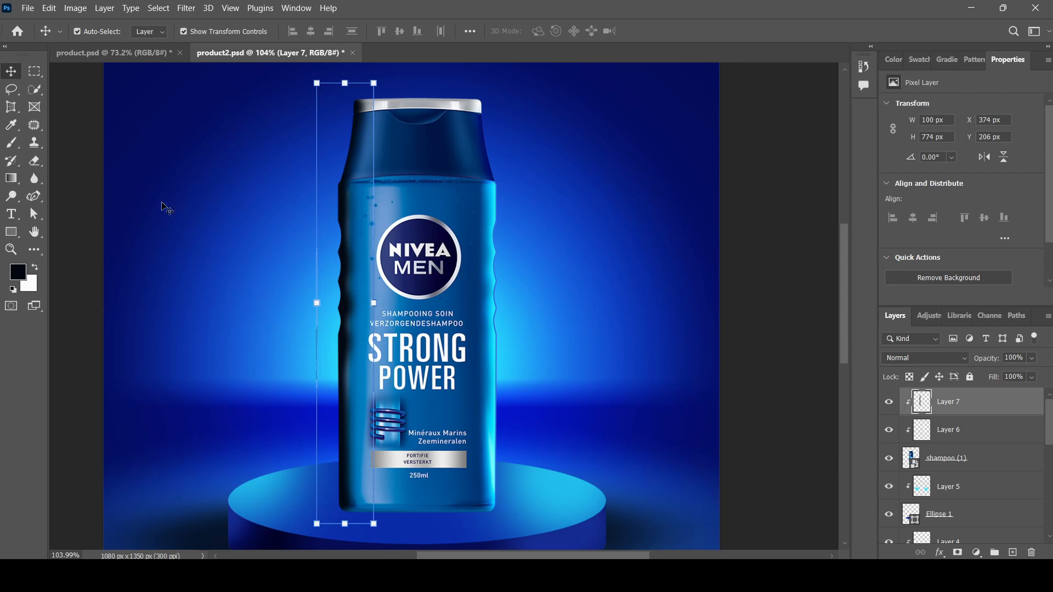
scroll(939, 360, down, 9)
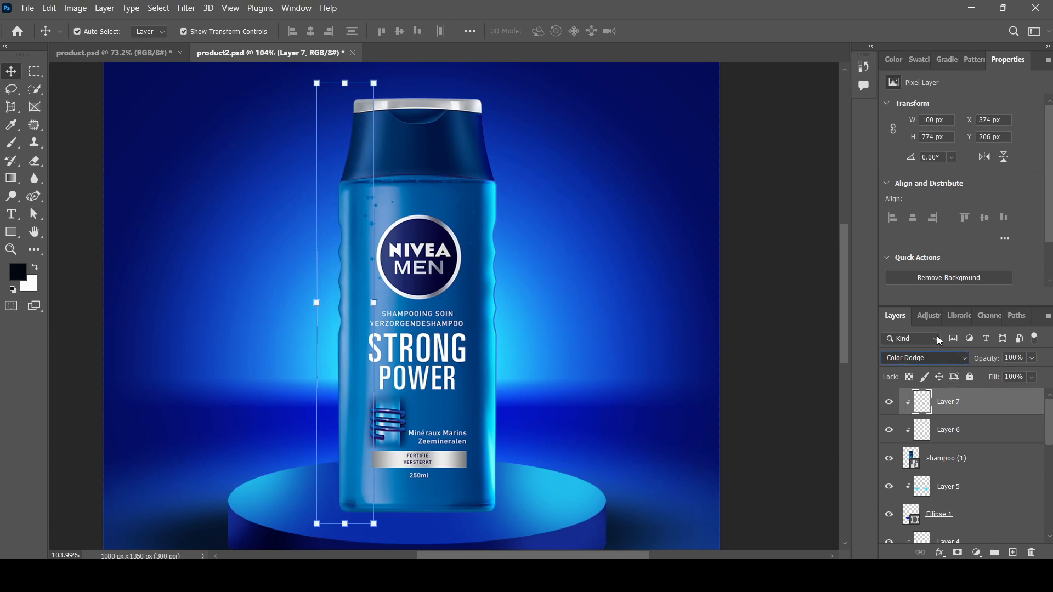
scroll(934, 374, down, 1)
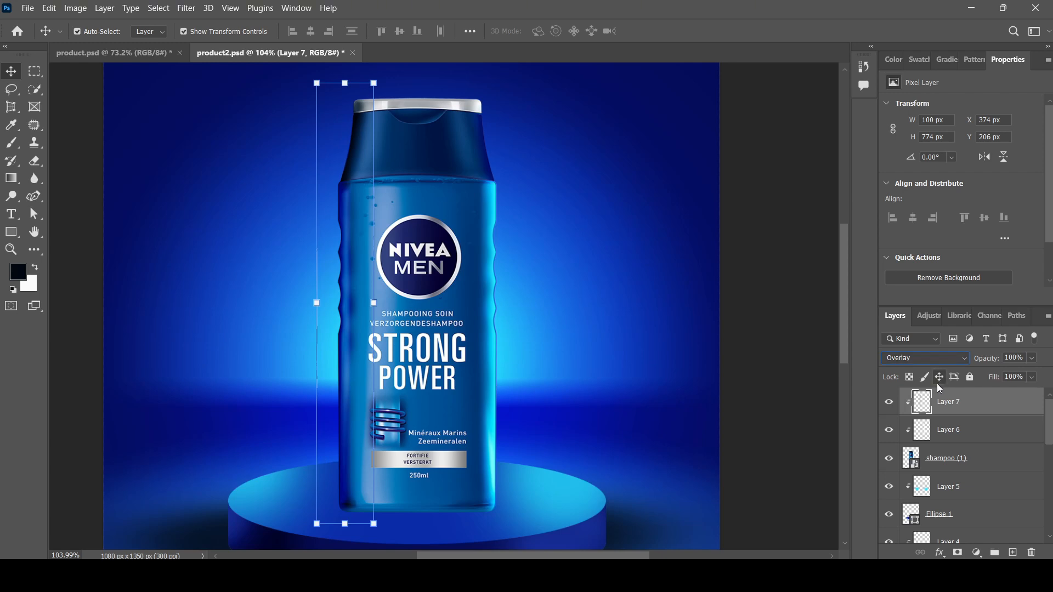
click(927, 360)
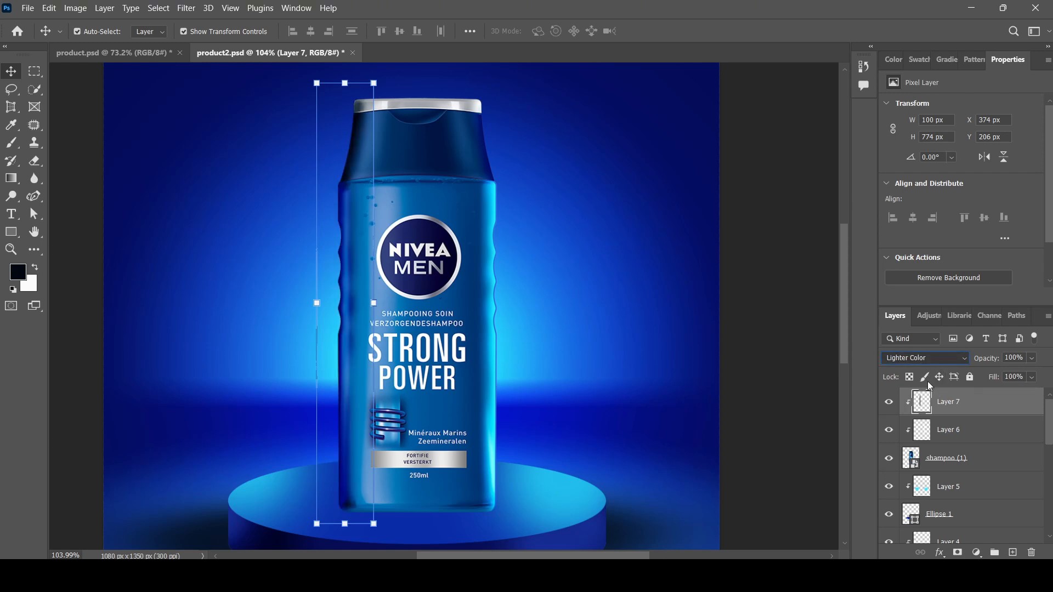
click(784, 333)
Add a new empty layer directly above Layer 5, beneath the shampoo (1) layer.
scroll(421, 260, down, 3)
scroll(515, 347, up, 2)
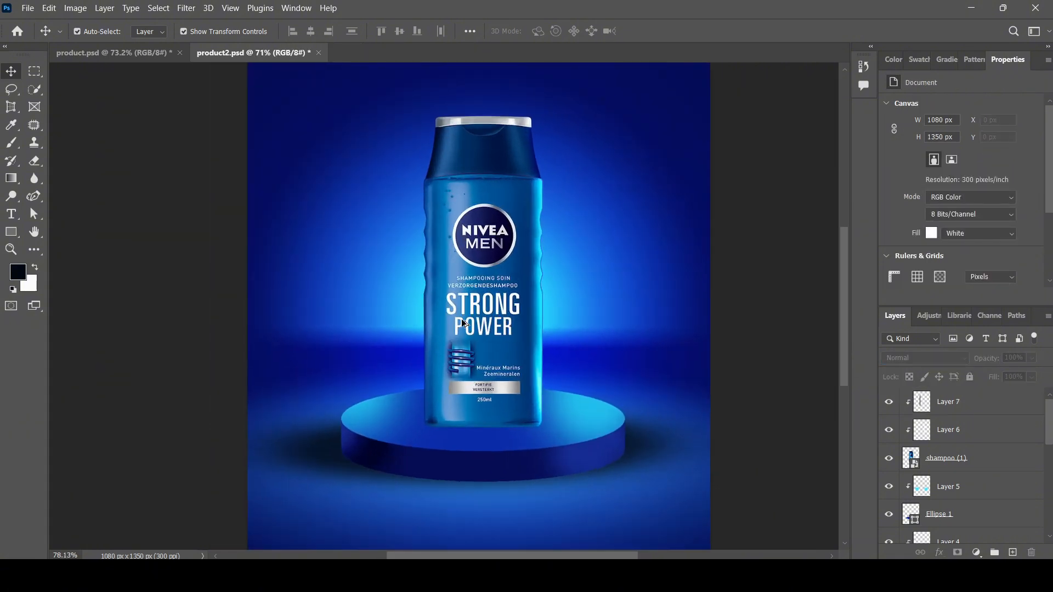
scroll(478, 336, down, 2)
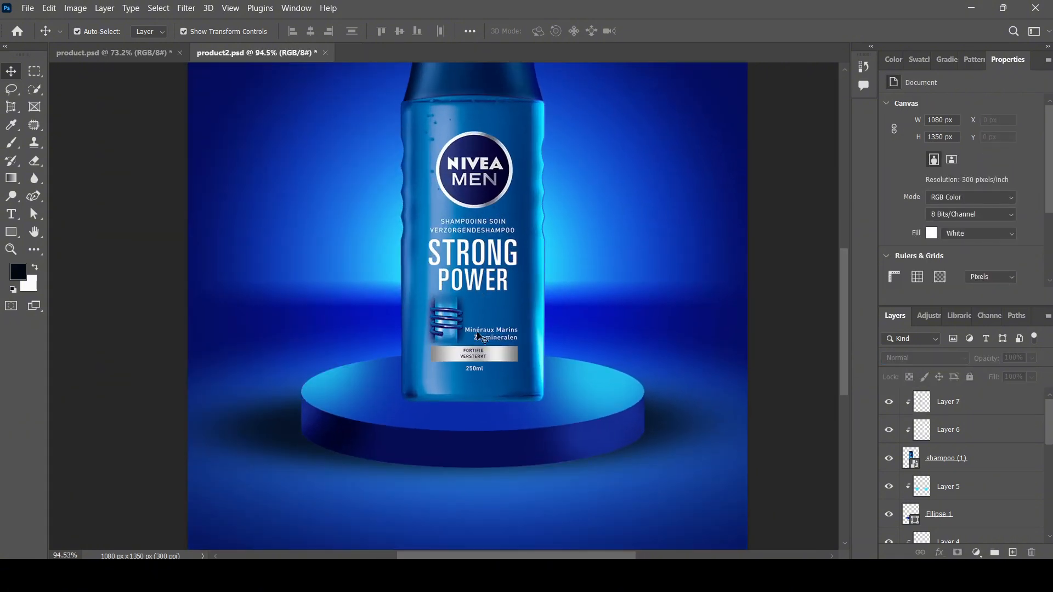
scroll(450, 371, up, 1)
key(b)
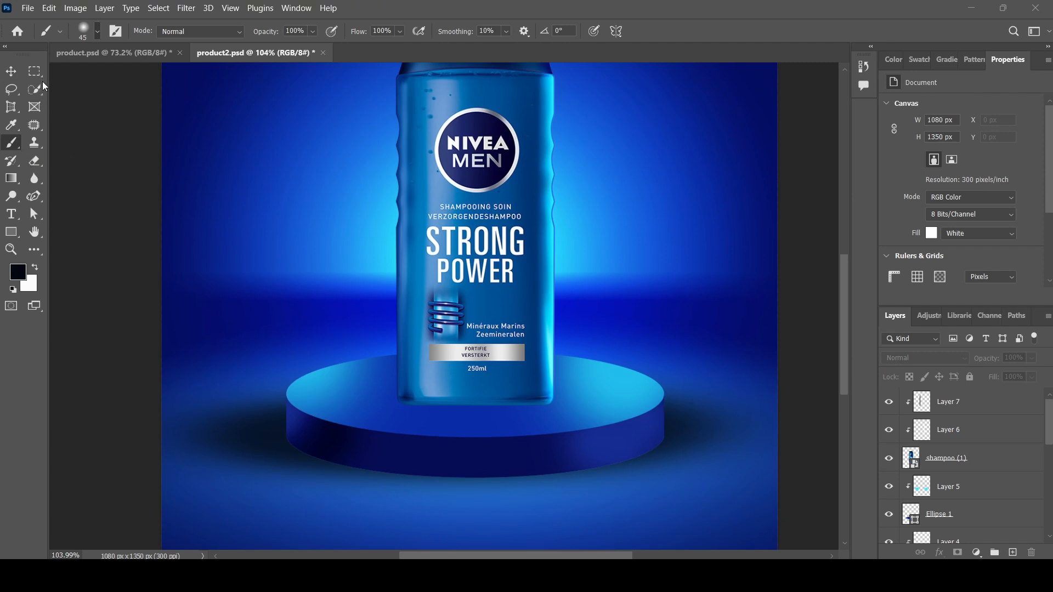
drag(42, 82, 42, 83)
click(997, 407)
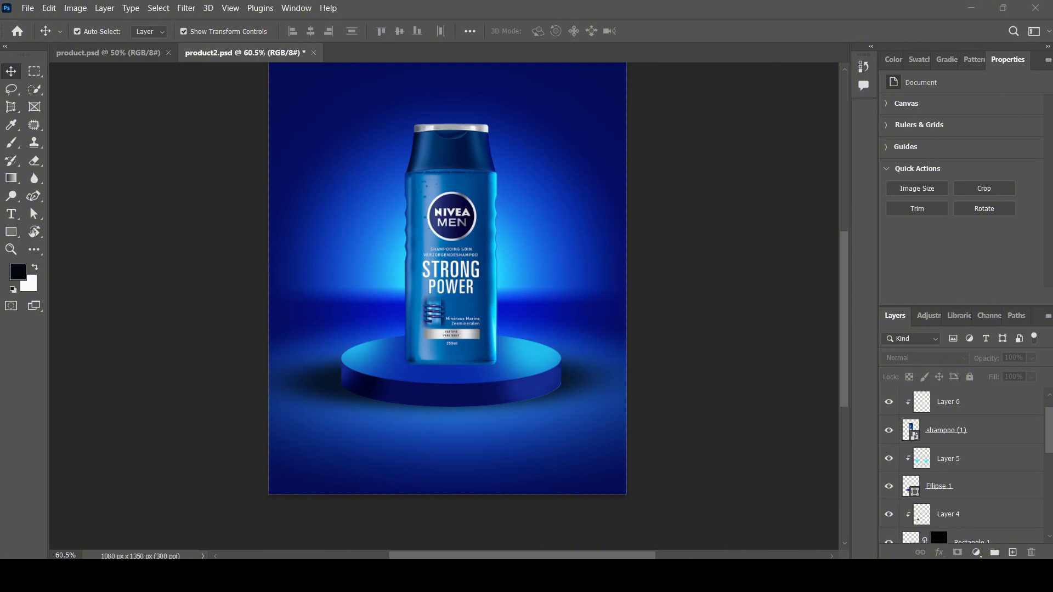
click(975, 465)
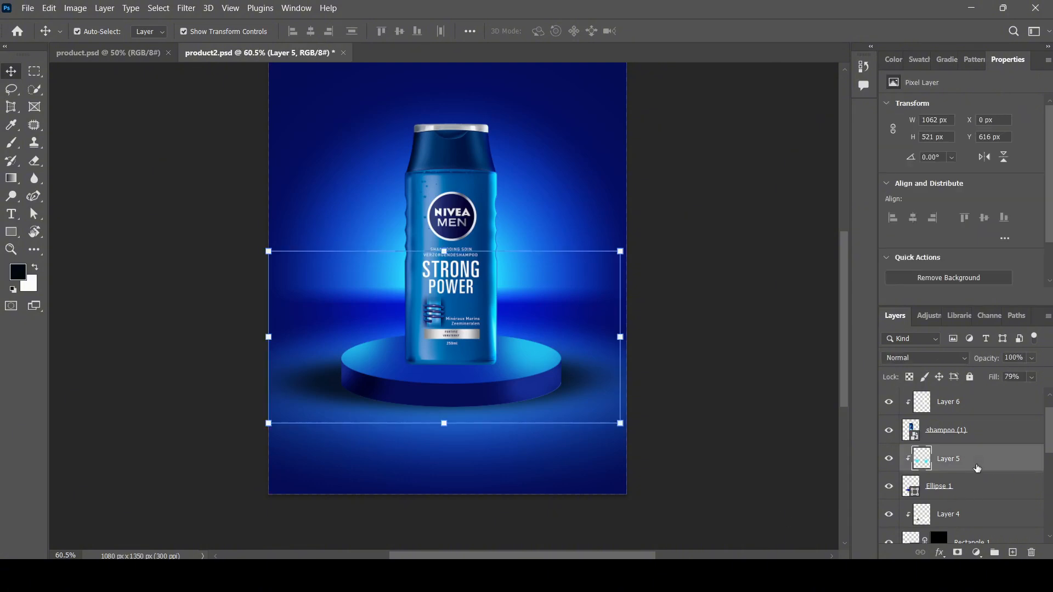
click(1012, 552)
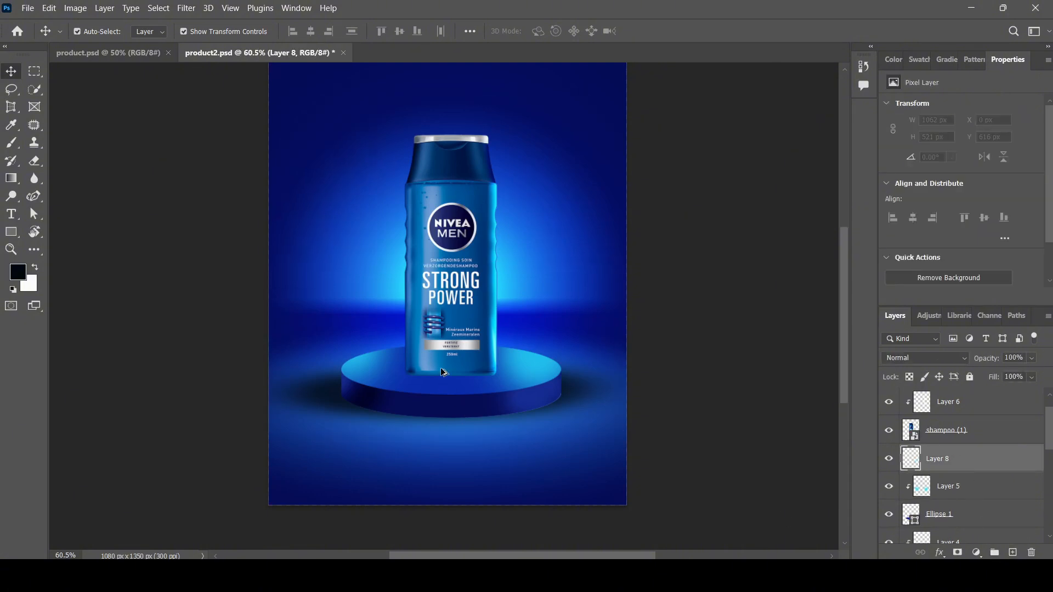
Paint a thin black contact shadow under the bottle's base on Layer 8 with a flattened 150 px brush, about 492 px wide.
scroll(440, 368, up, 1)
key(b)
scroll(486, 379, up, 6)
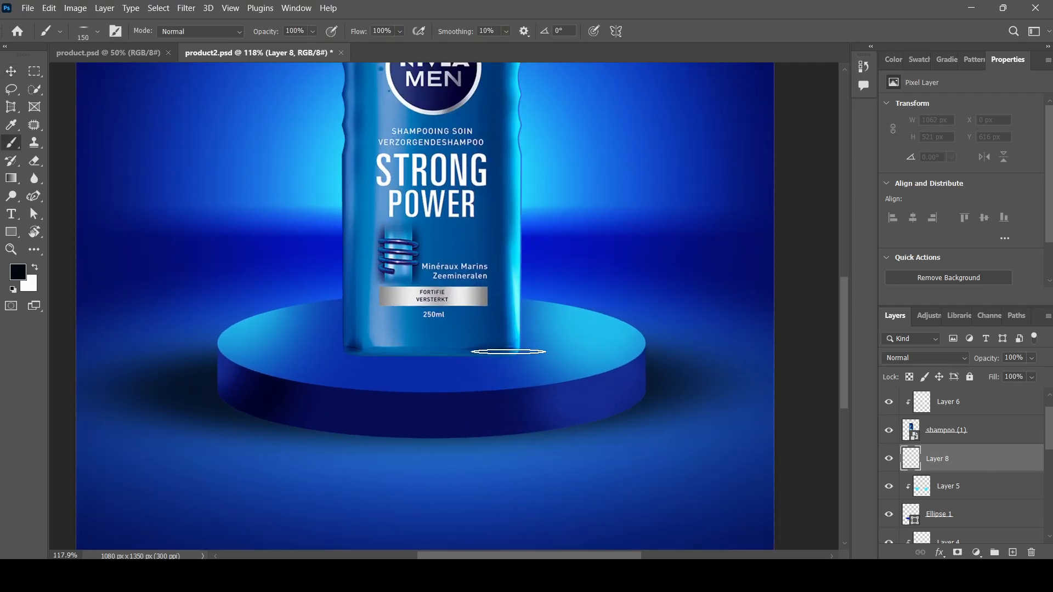
click(502, 354)
scroll(445, 351, up, 2)
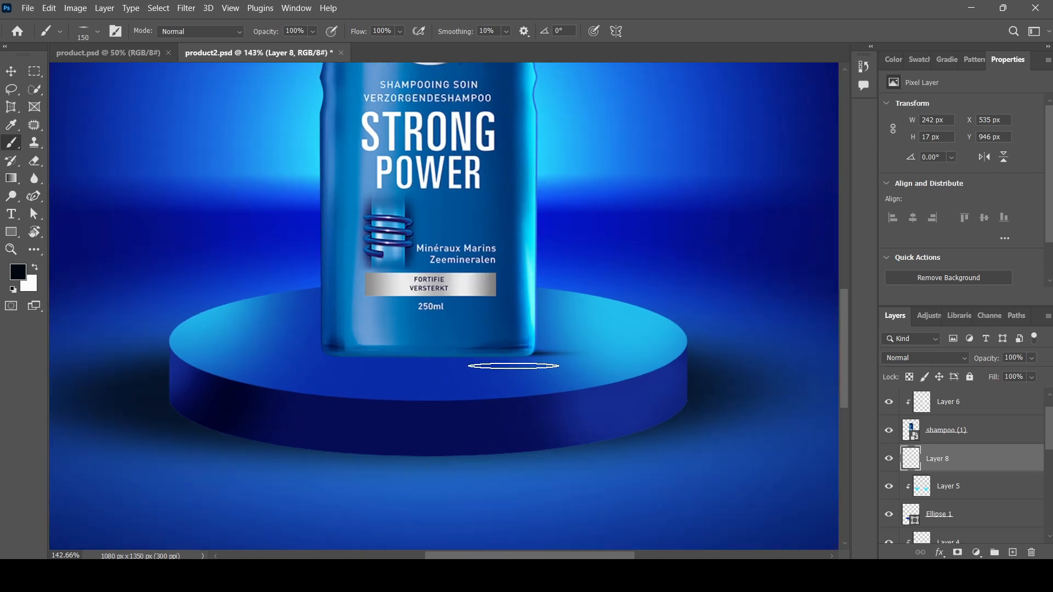
drag(509, 355, 444, 358)
scroll(417, 377, up, 3)
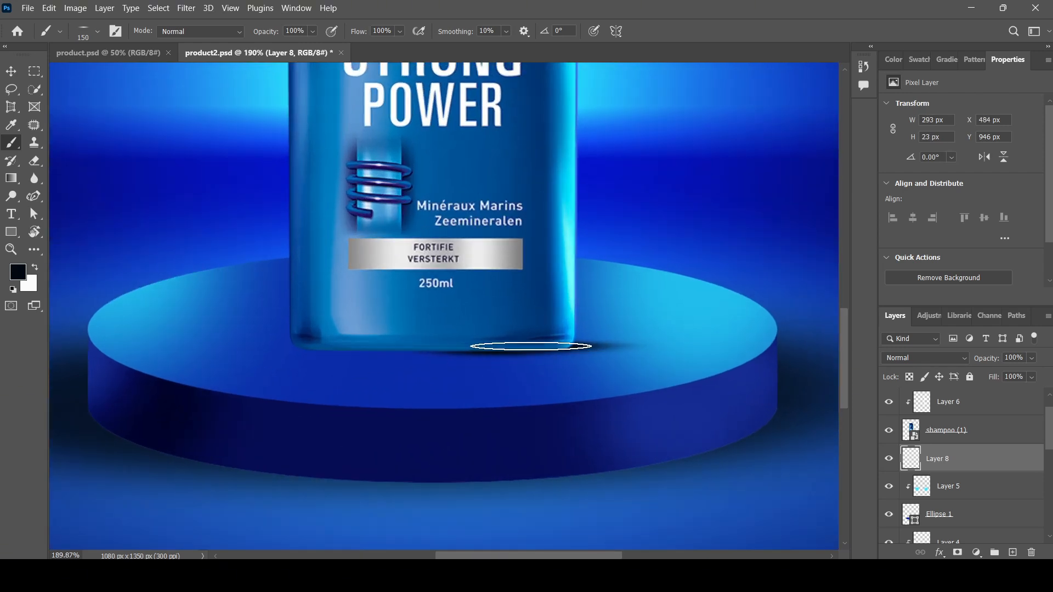
drag(531, 346, 250, 344)
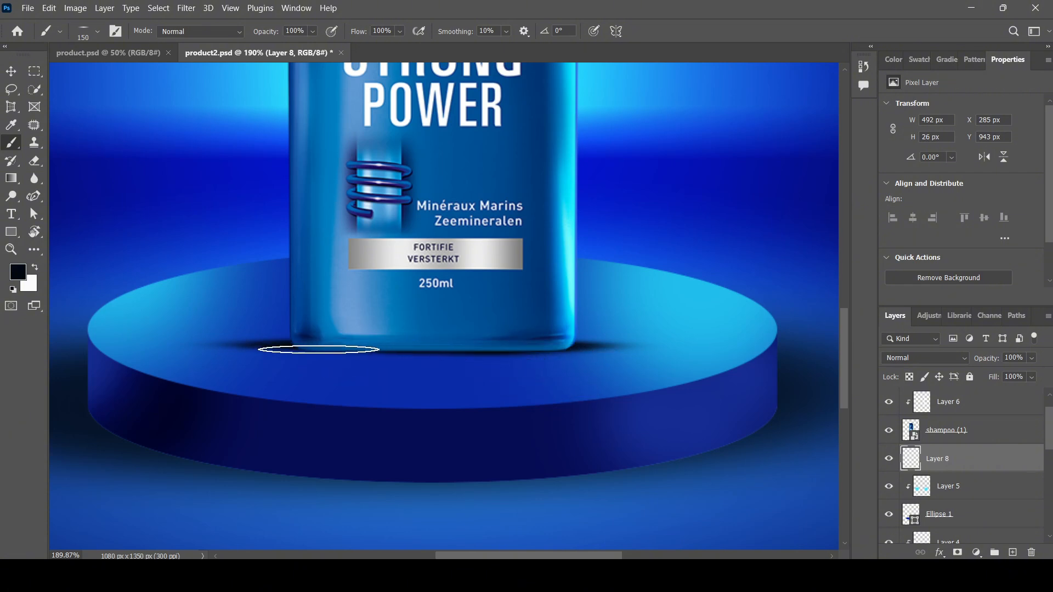
scroll(311, 383, up, 3)
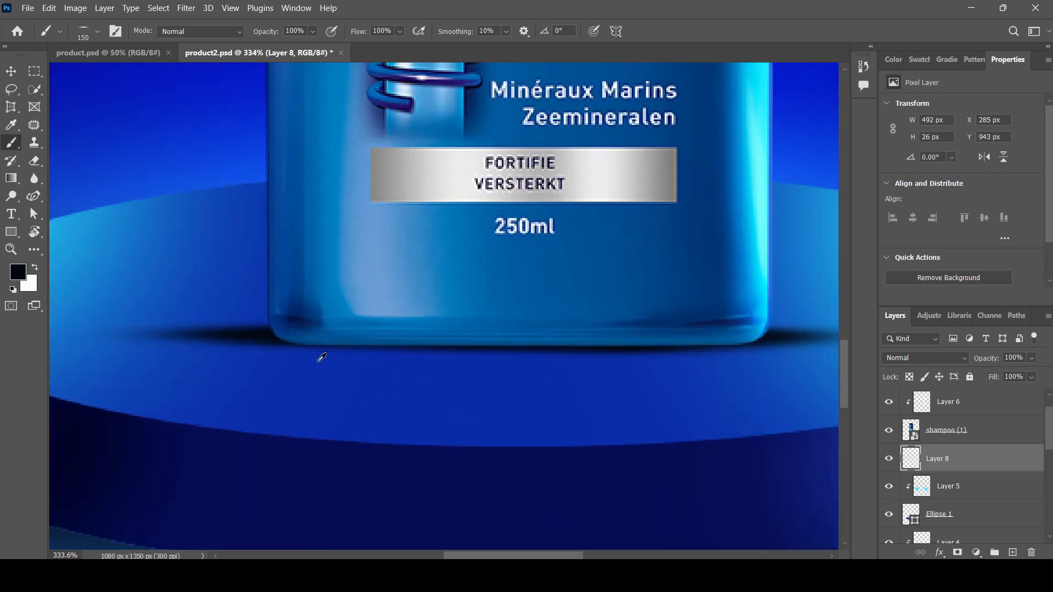
Reduce the flattened brush to 80 px and touch up the contact shadow along the bottle's base.
key(bracketleft)
key(bracketleft)
key(bracketleft)
key(bracketleft)
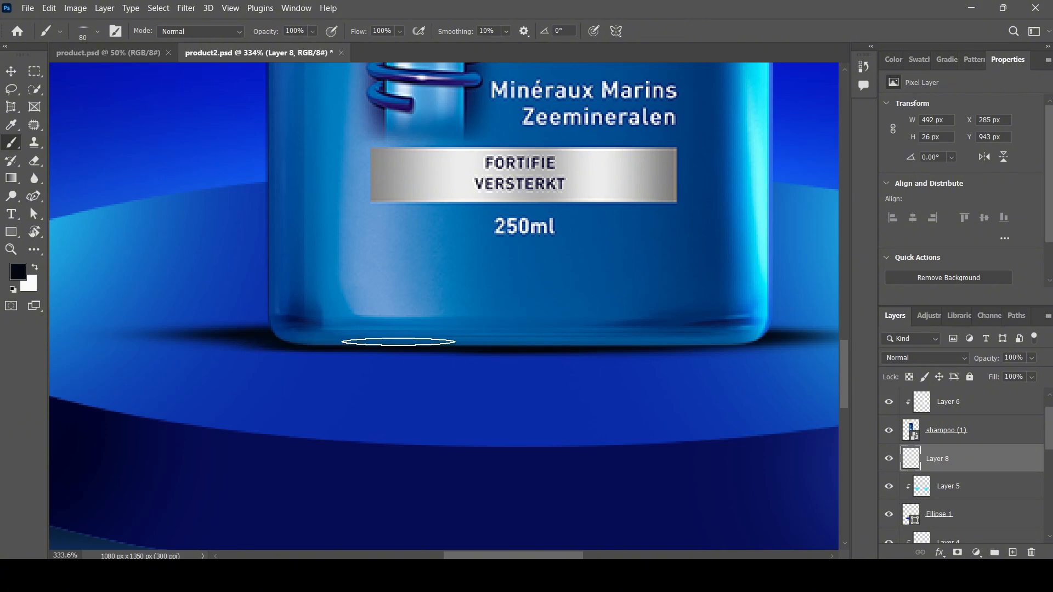
scroll(398, 342, down, 3)
scroll(665, 312, up, 3)
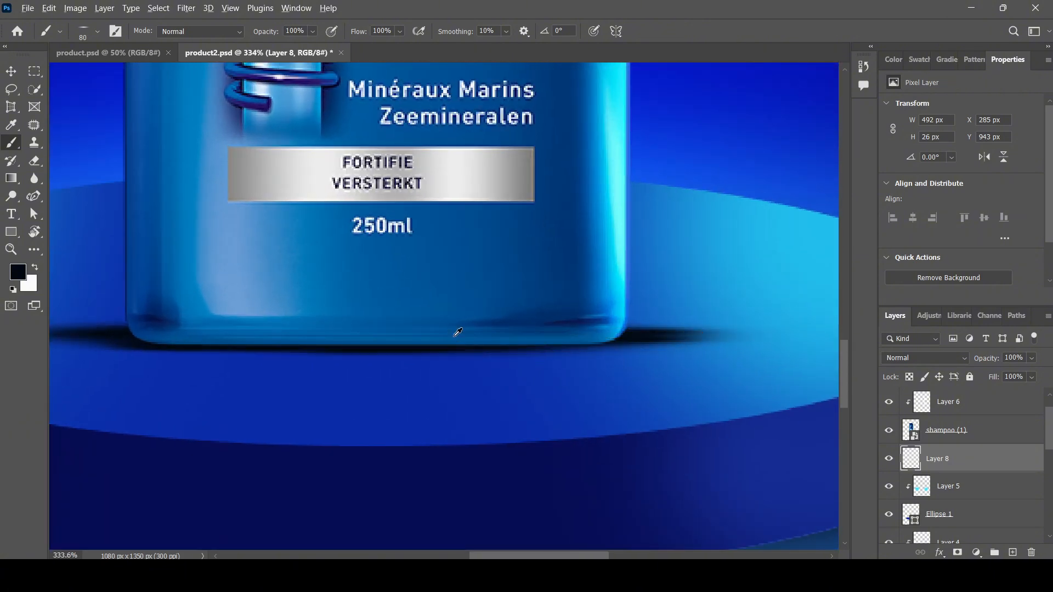
scroll(433, 337, down, 4)
scroll(484, 377, up, 1)
scroll(485, 378, up, 1)
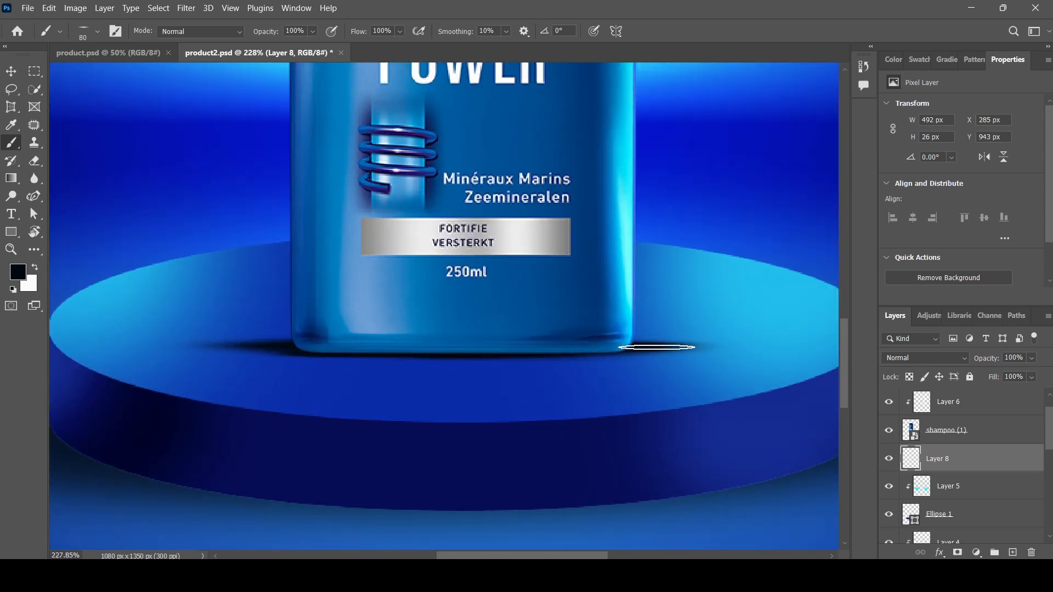
scroll(474, 364, down, 2)
scroll(593, 369, up, 5)
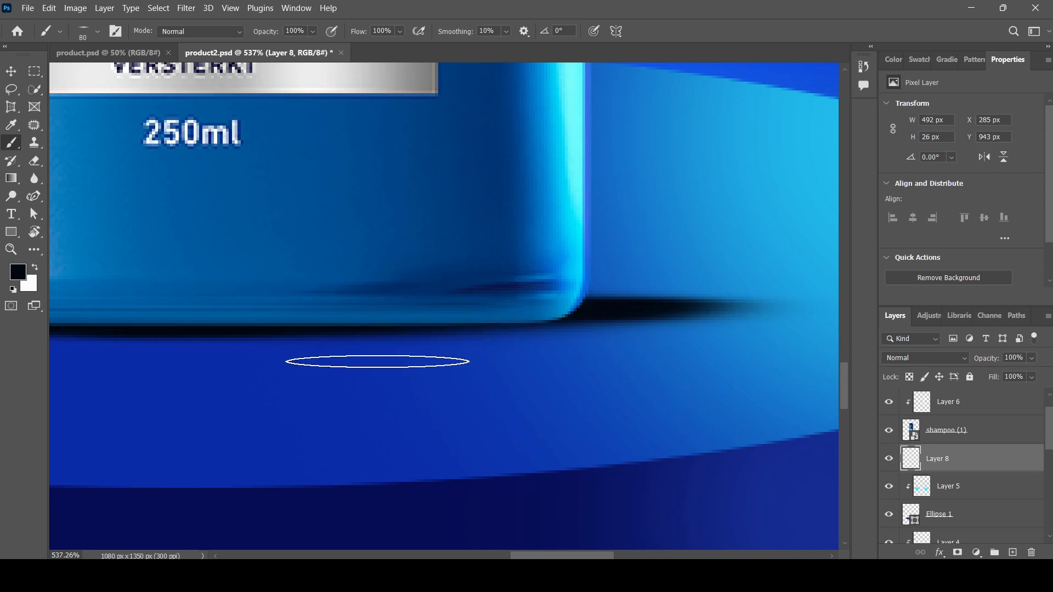
scroll(377, 362, down, 5)
scroll(251, 387, up, 4)
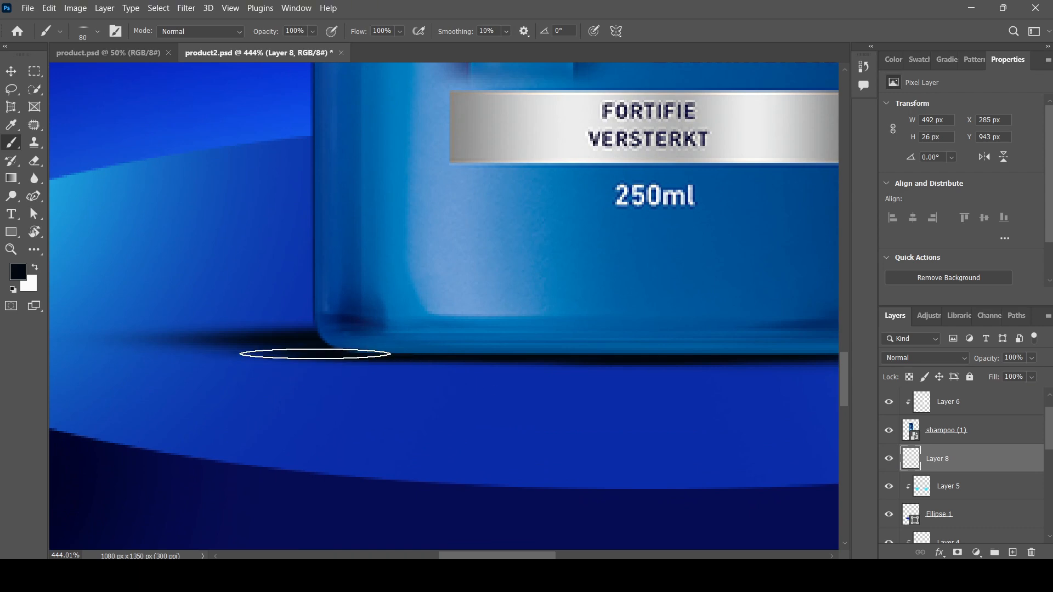
scroll(332, 408, down, 4)
scroll(470, 440, up, 1)
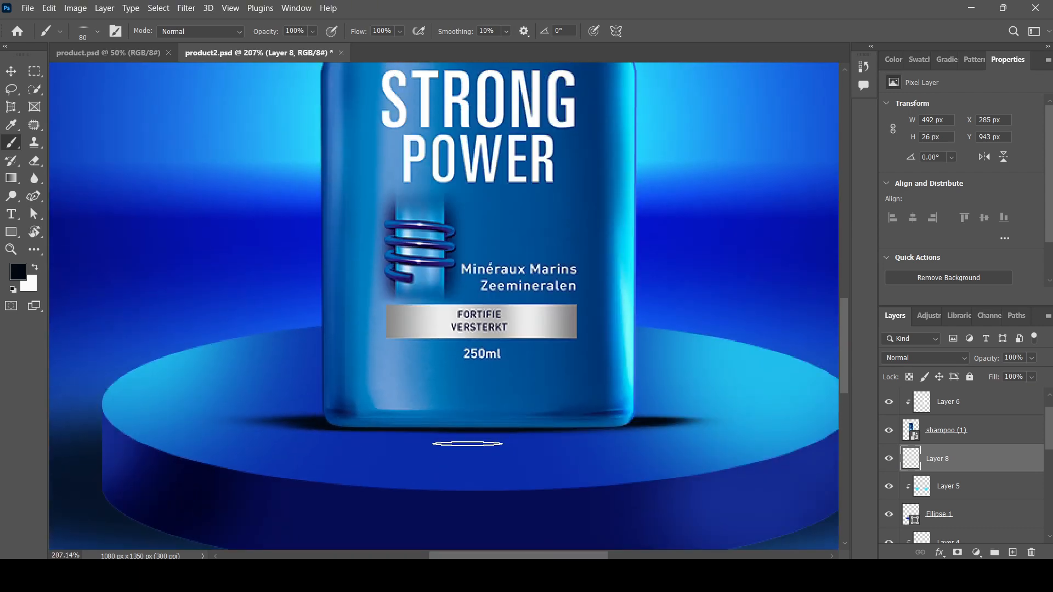
scroll(472, 455, down, 3)
scroll(450, 460, up, 3)
Lower Layer 8's fill to about 63% to soften the contact shadow.
click(11, 71)
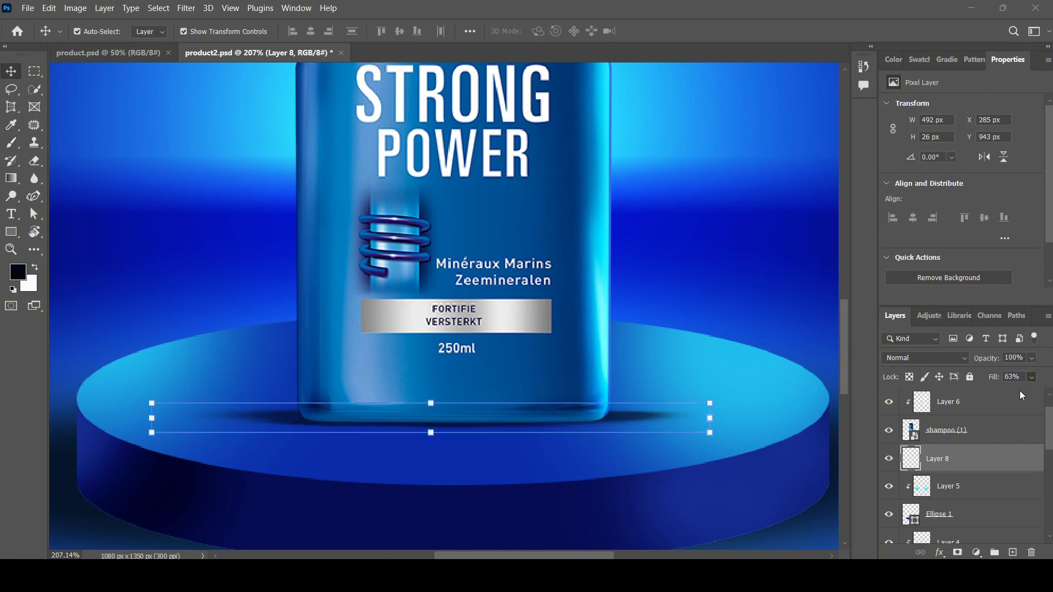
drag(1011, 391, 1029, 395)
click(692, 285)
Select the bottle on the podium and duplicate its shampoo (1) layer.
scroll(403, 407, down, 9)
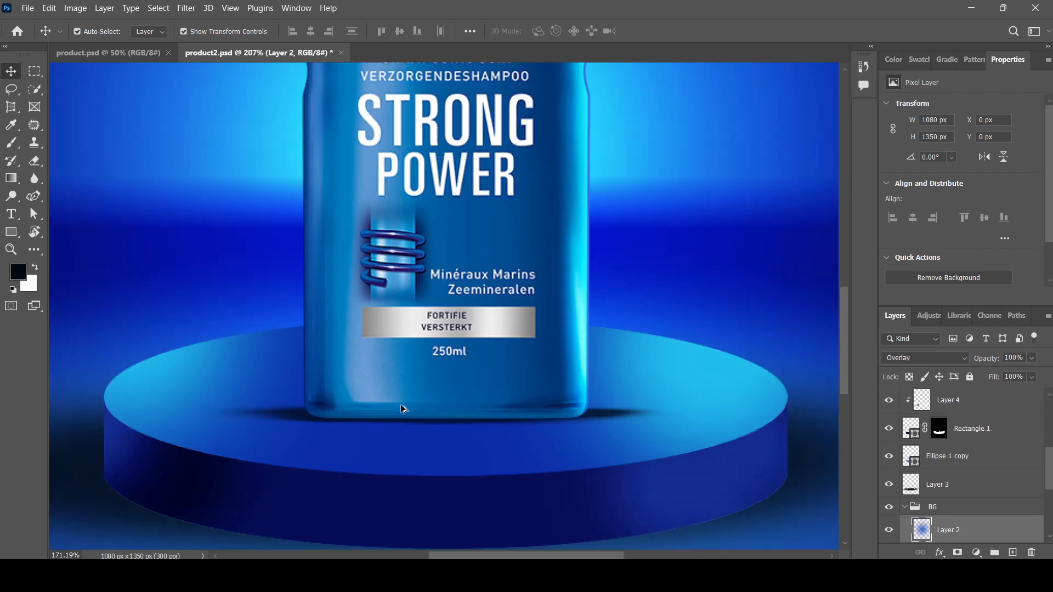
scroll(451, 422, up, 3)
scroll(451, 422, up, 2)
scroll(497, 403, down, 4)
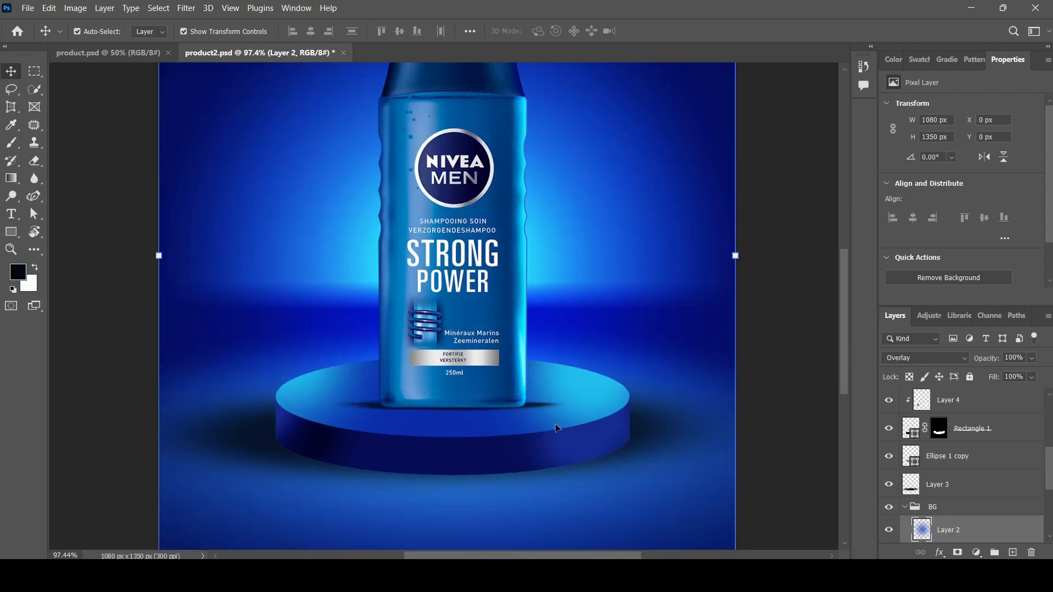
click(453, 333)
scroll(448, 328, up, 1)
scroll(486, 319, up, 2)
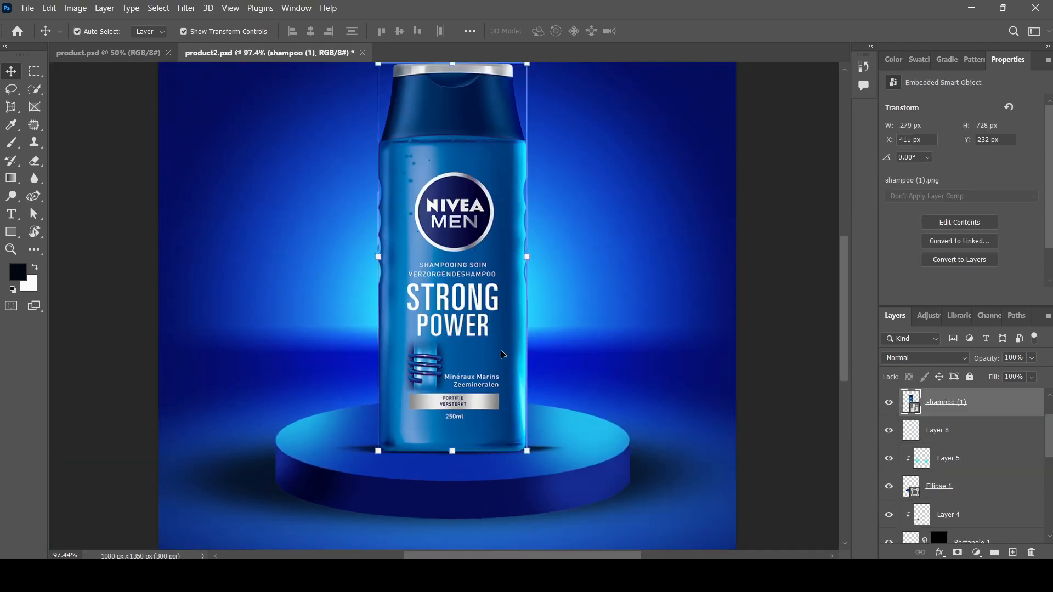
scroll(500, 369, down, 3)
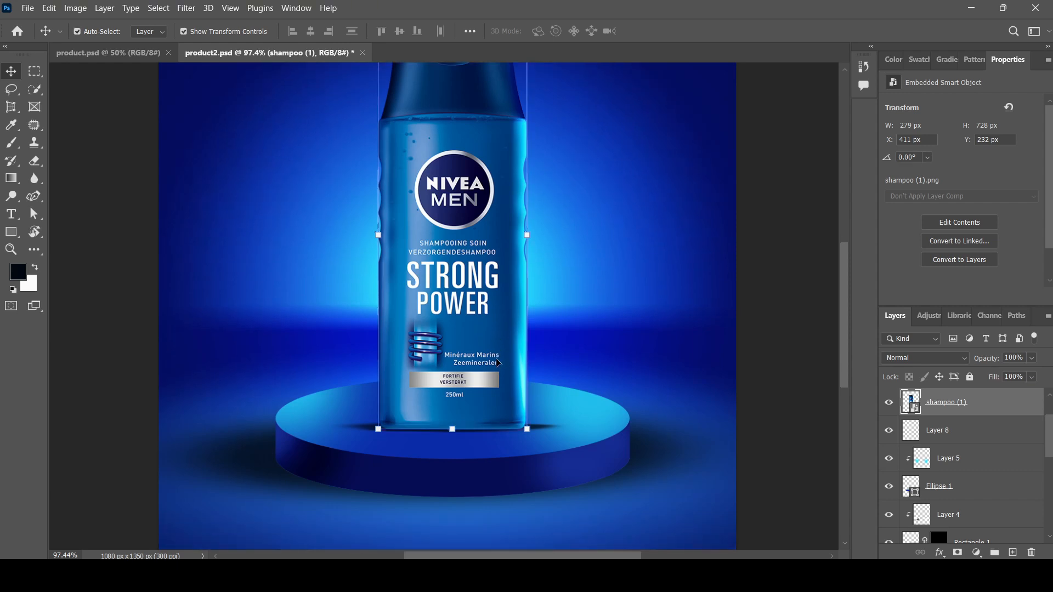
key(ctrl+j)
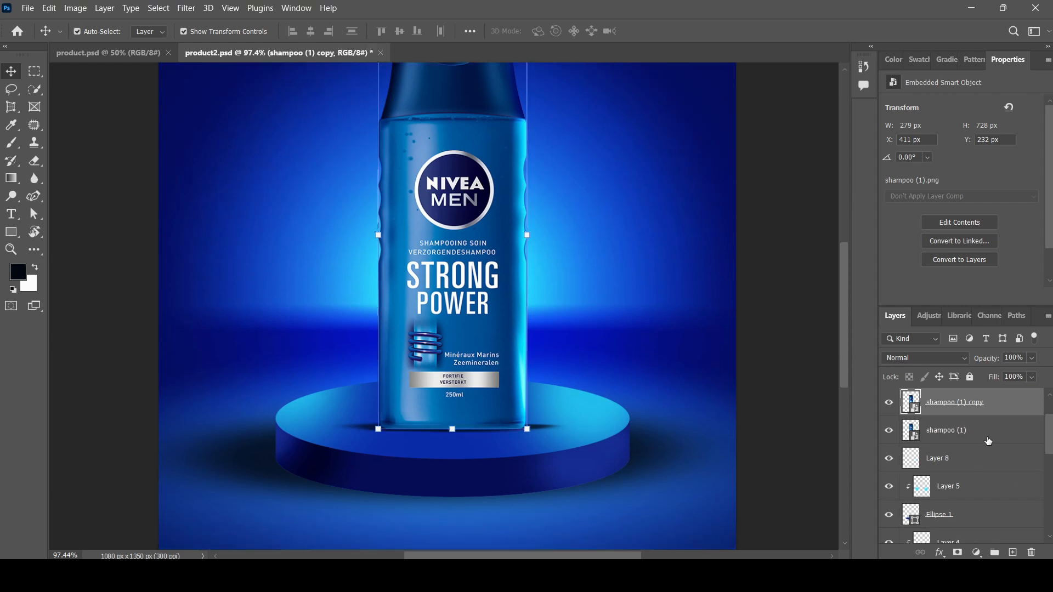
key(ctrl+bracketleft)
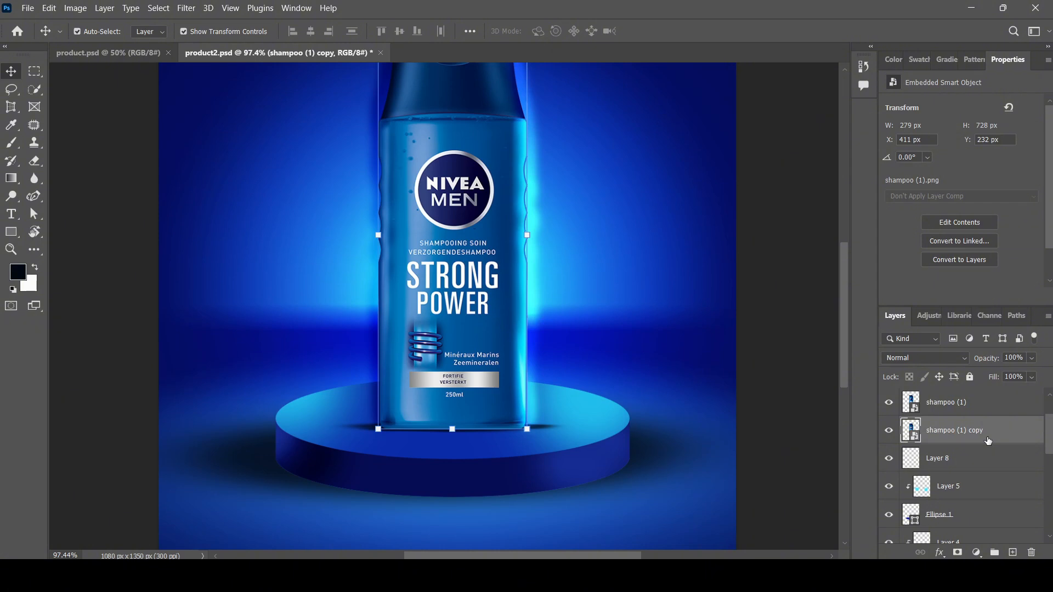
scroll(548, 467, up, 2)
key(ctrl)
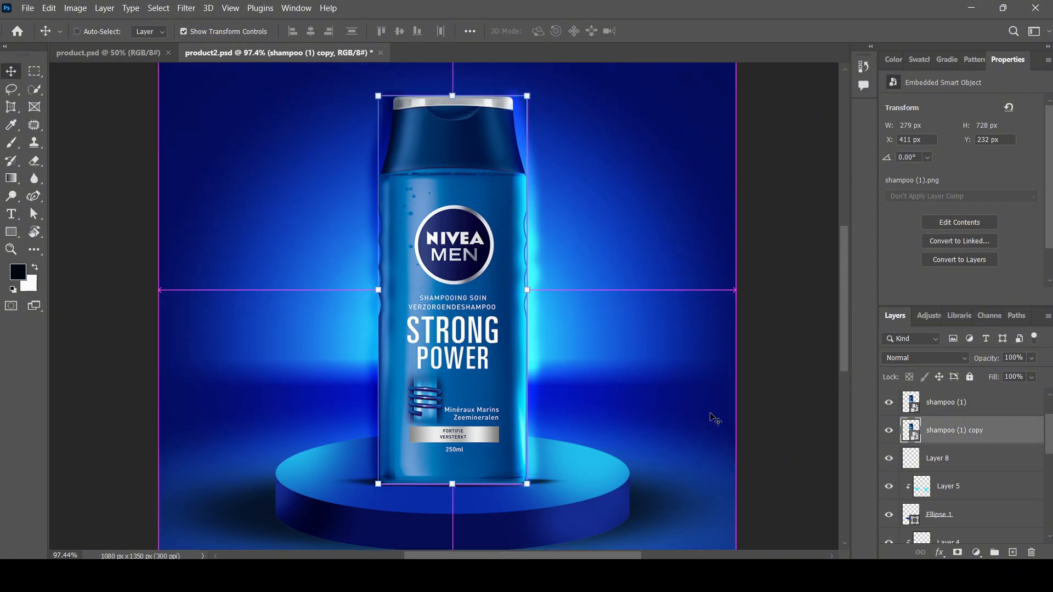
key(ctrl+bracketright)
Flip the original shampoo (1) layer vertically, beneath its copy, to start the bottle's reflection.
click(1009, 438)
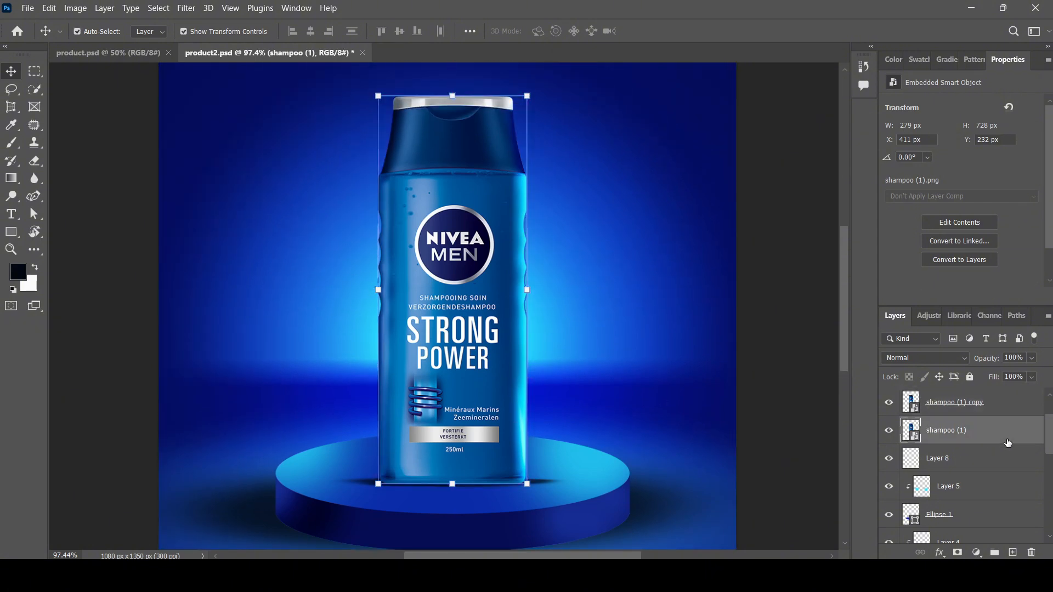
scroll(1008, 443, up, 2)
scroll(1030, 474, down, 1)
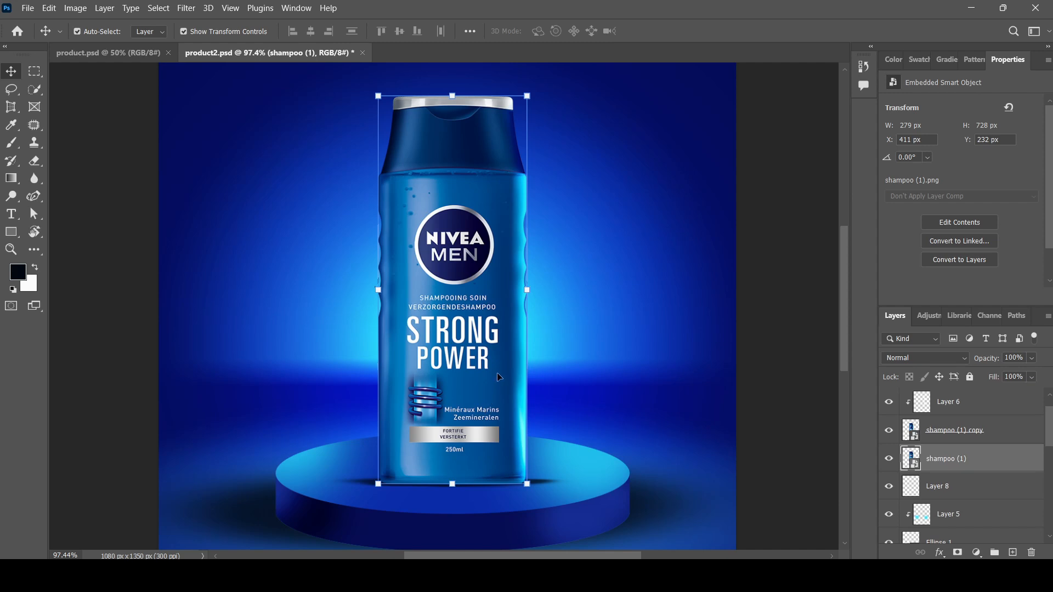
key(ctrl+t)
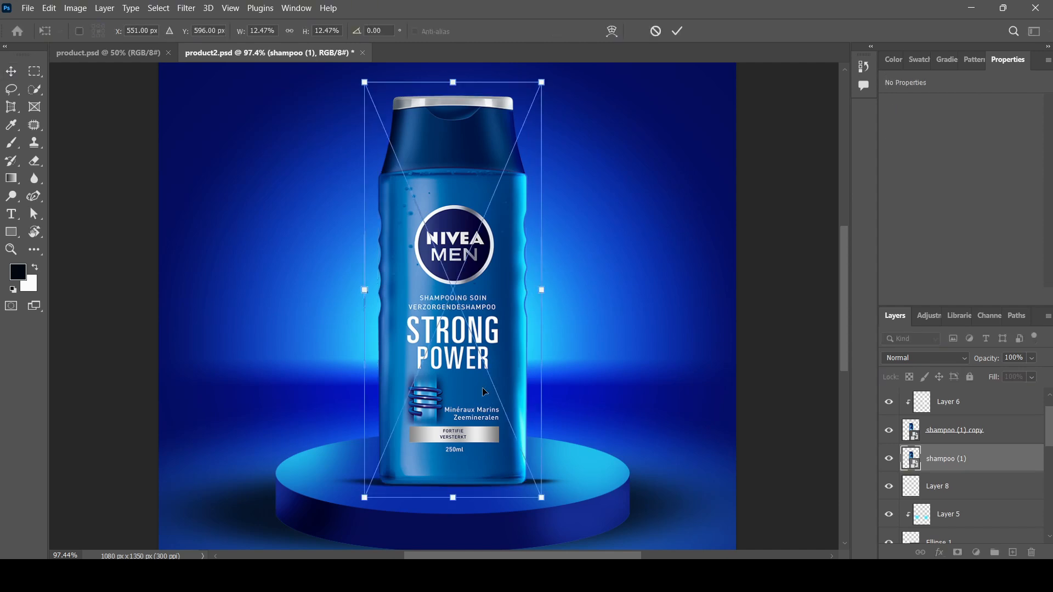
scroll(550, 397, down, 1)
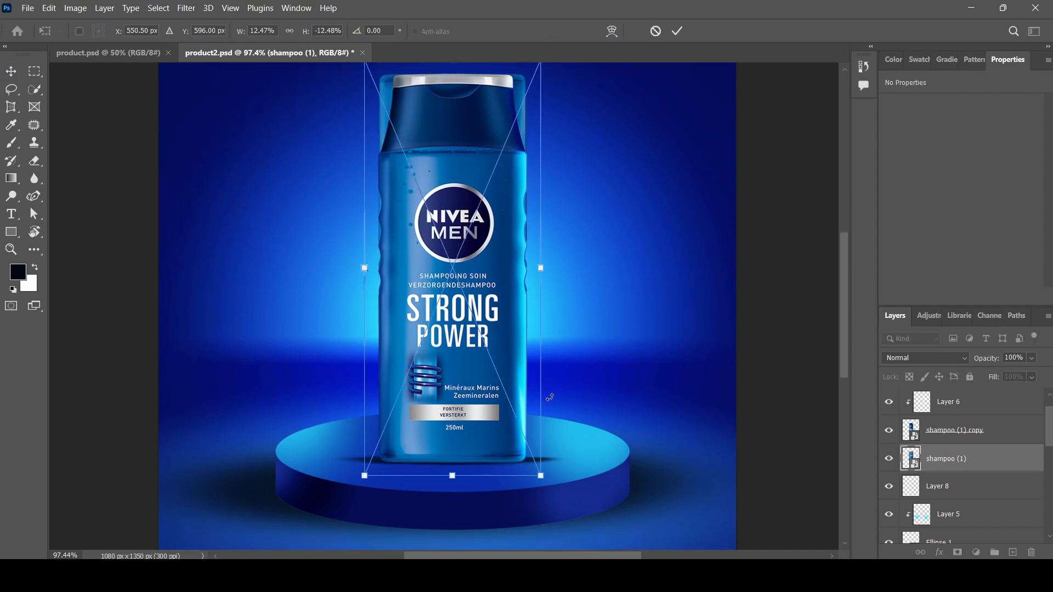
scroll(390, 303, down, 1)
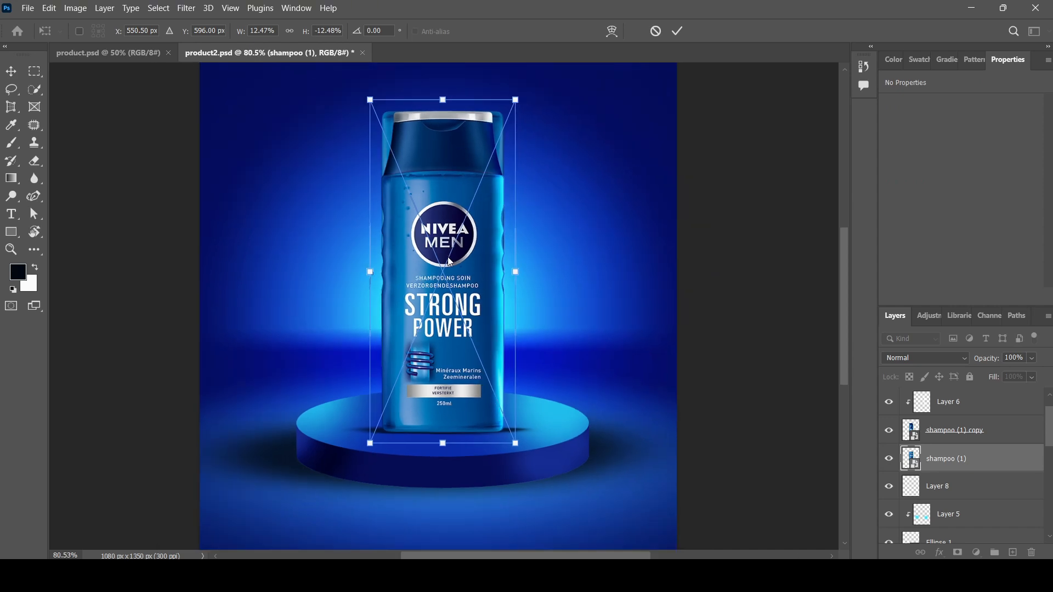
Move the flipped bottle straight down to a transform Y of 1324 px, meeting the upright bottle's base, and apply the transform.
drag(439, 286, 437, 467)
scroll(496, 367, down, 7)
scroll(495, 369, down, 3)
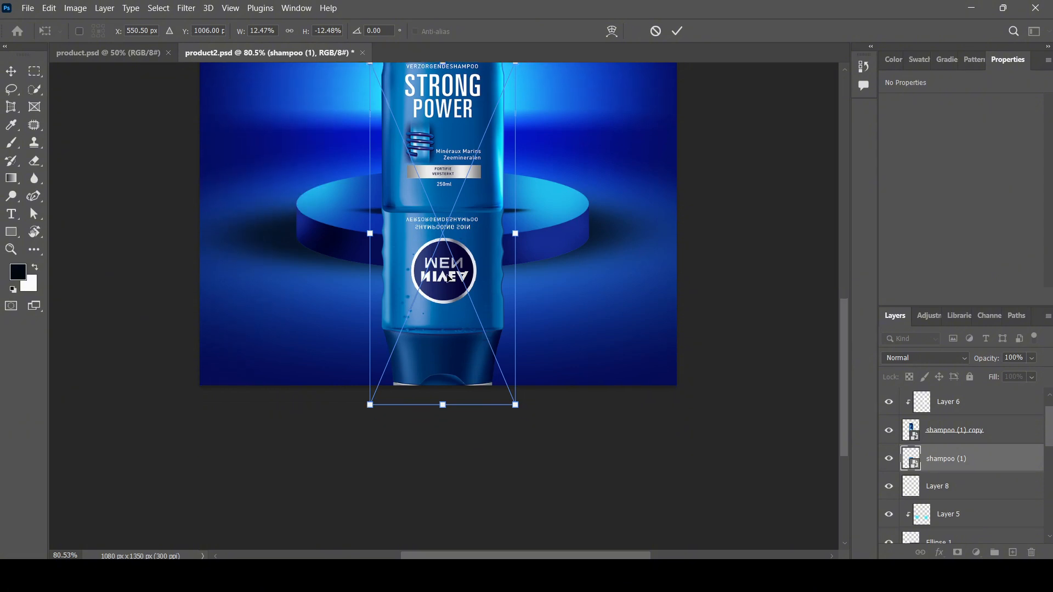
drag(439, 253, 448, 390)
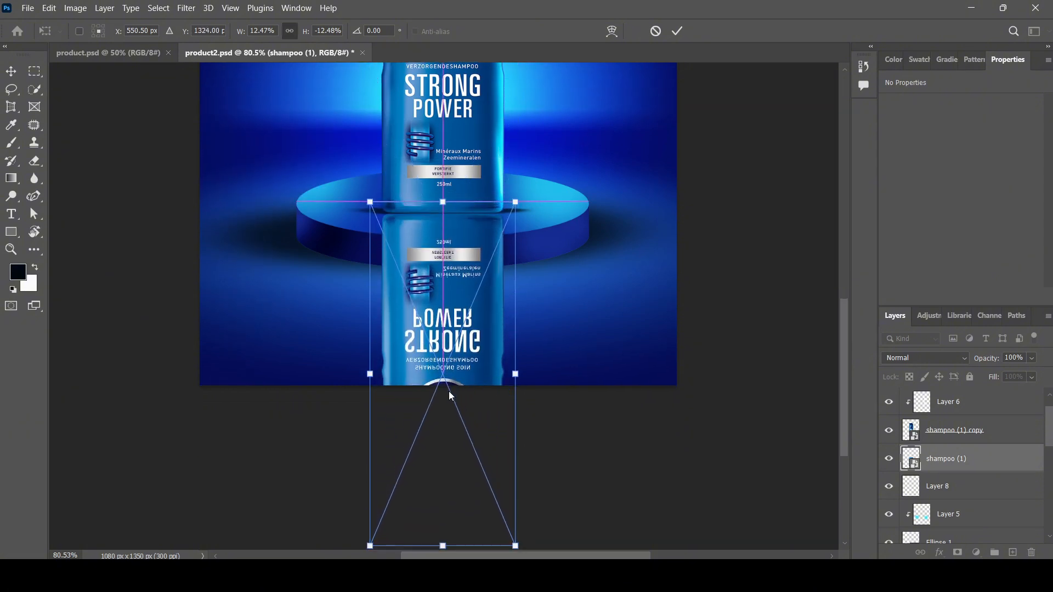
scroll(443, 265, up, 2)
scroll(443, 265, up, 1)
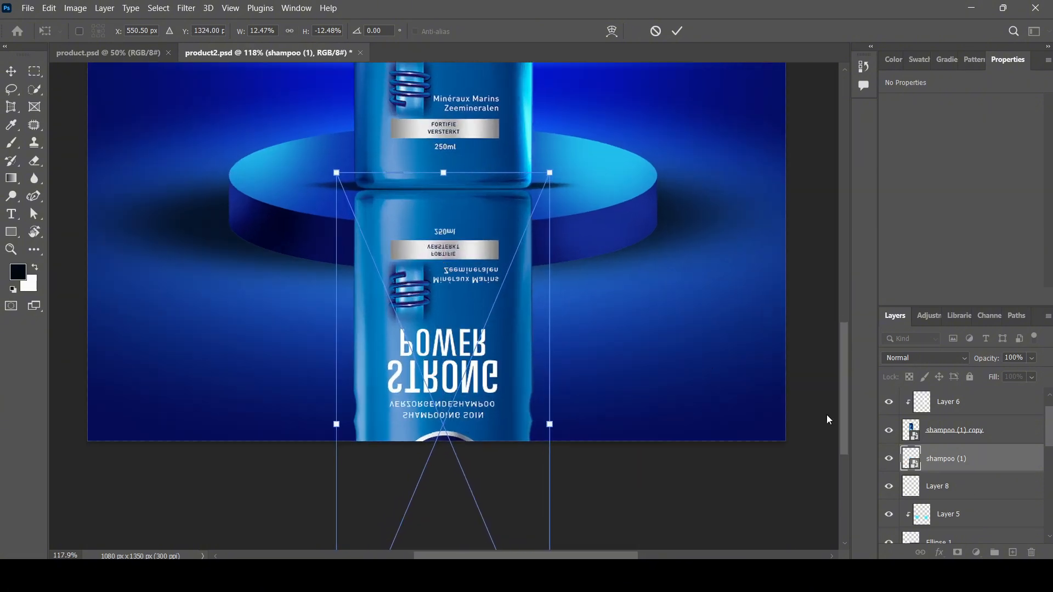
key(Return)
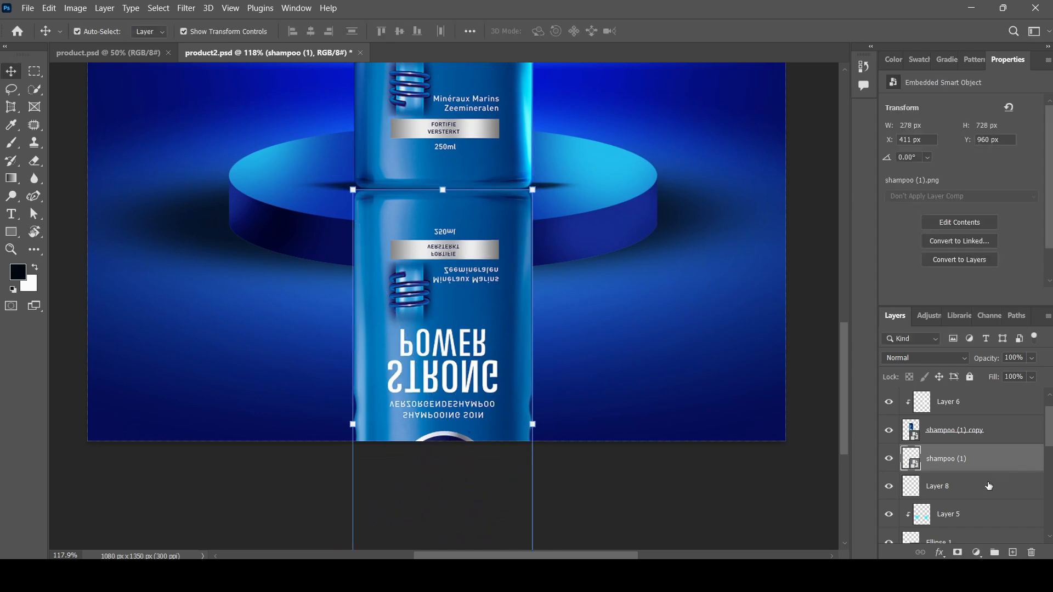
Send the flipped shampoo (1) layer below Layer 8 and clip it to the podium's top ellipse.
key(ctrl+bracketleft)
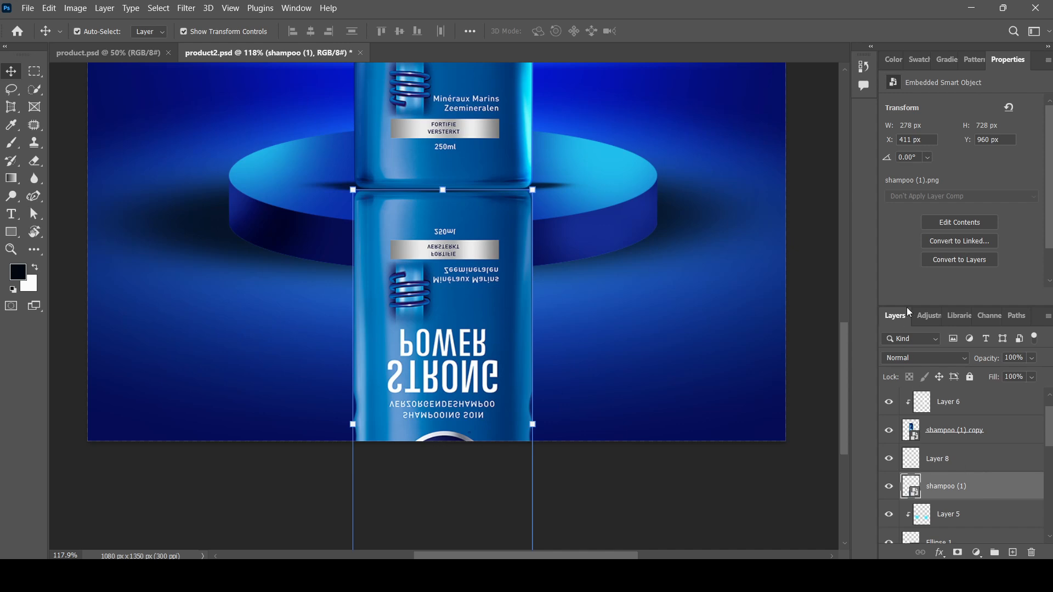
key(ctrl+alt+g)
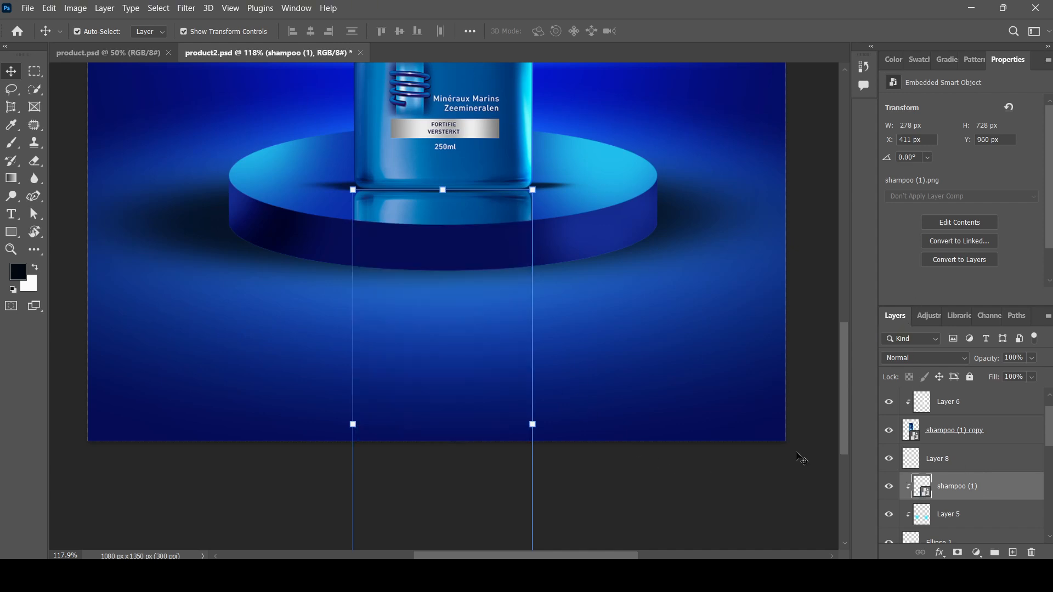
scroll(595, 453, up, 1)
click(686, 528)
scroll(627, 496, up, 2)
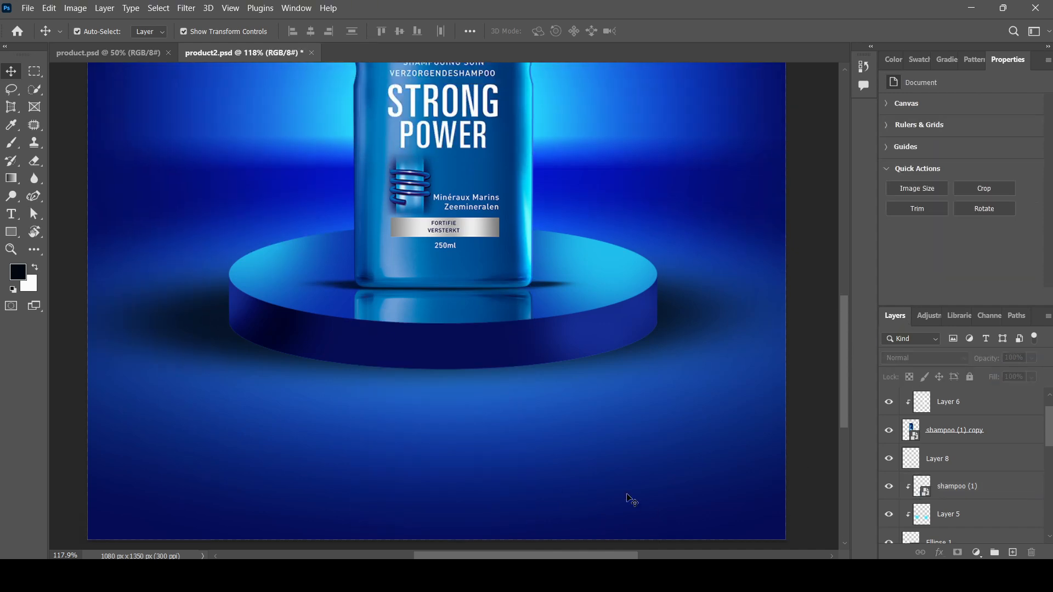
Examine the bottle's reflection and contact shadow on the podium up close and within the whole composition.
scroll(549, 439, down, 1)
scroll(450, 324, up, 3)
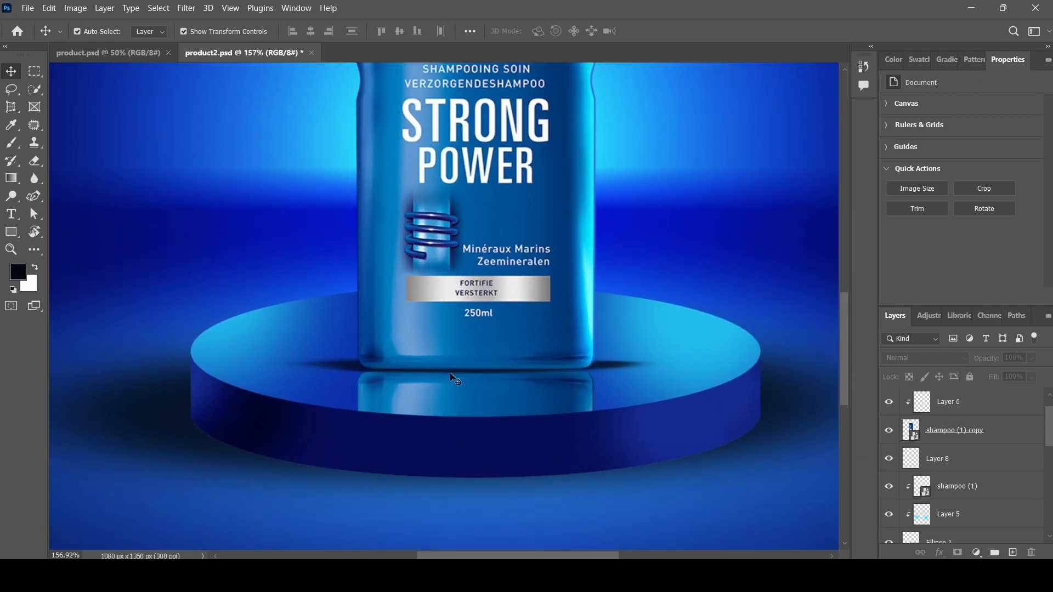
scroll(438, 362, up, 4)
scroll(295, 429, down, 9)
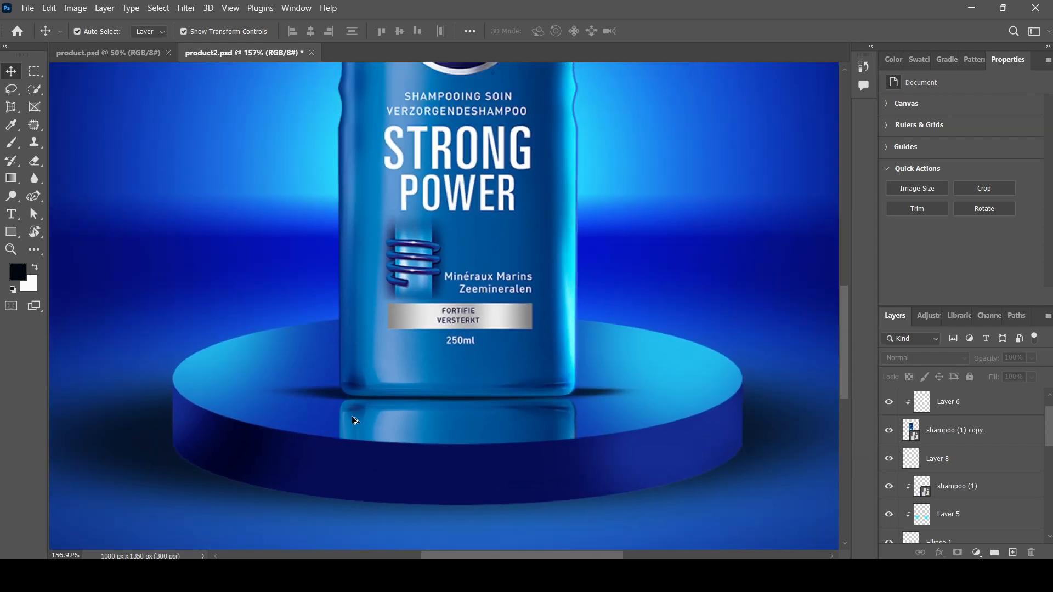
scroll(438, 373, down, 2)
scroll(391, 225, down, 2)
scroll(391, 225, up, 1)
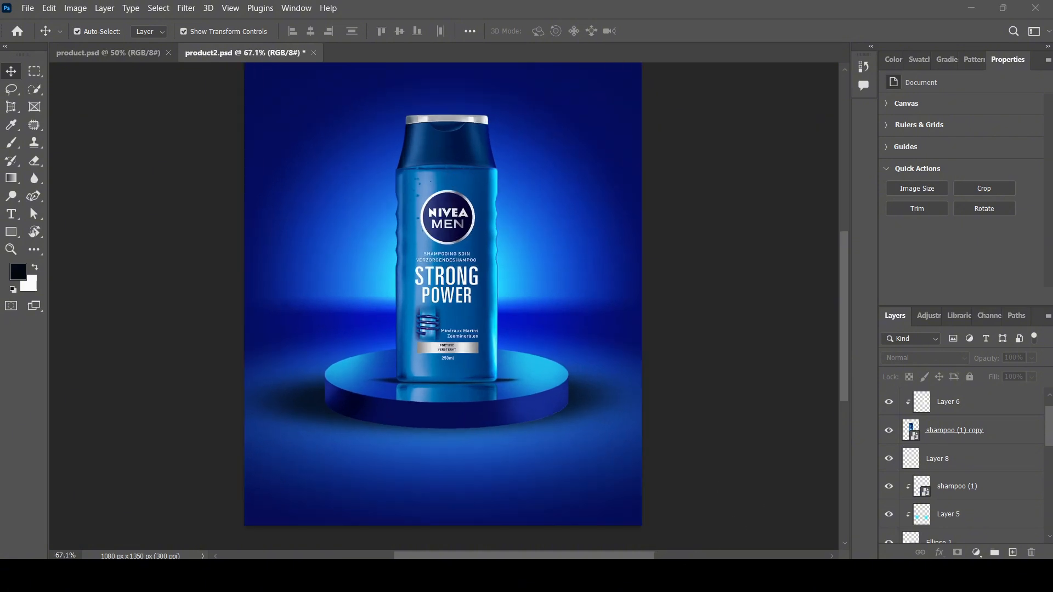
scroll(351, 299, up, 1)
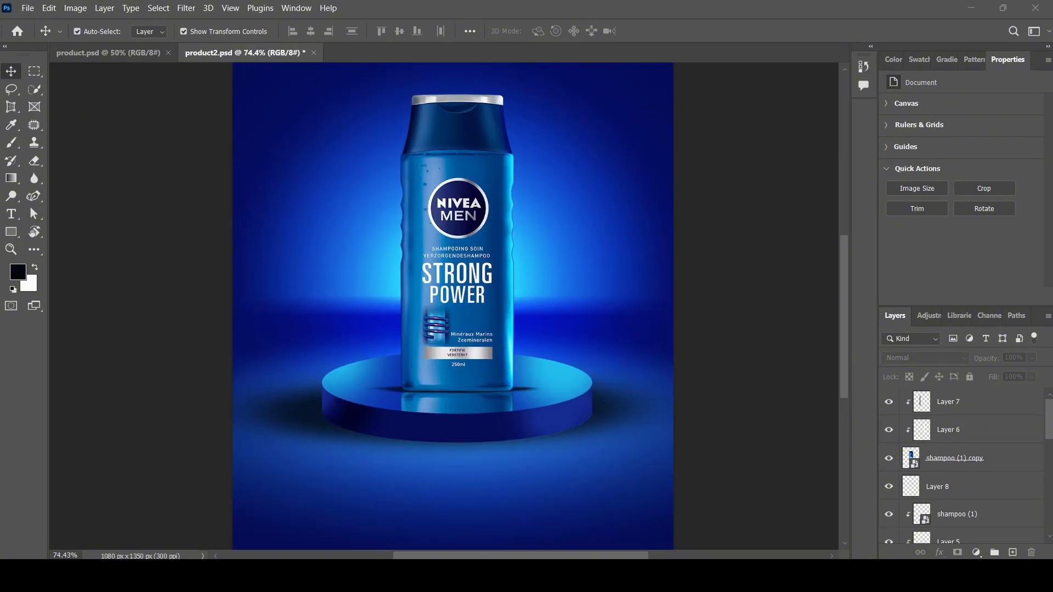
scroll(464, 378, up, 1)
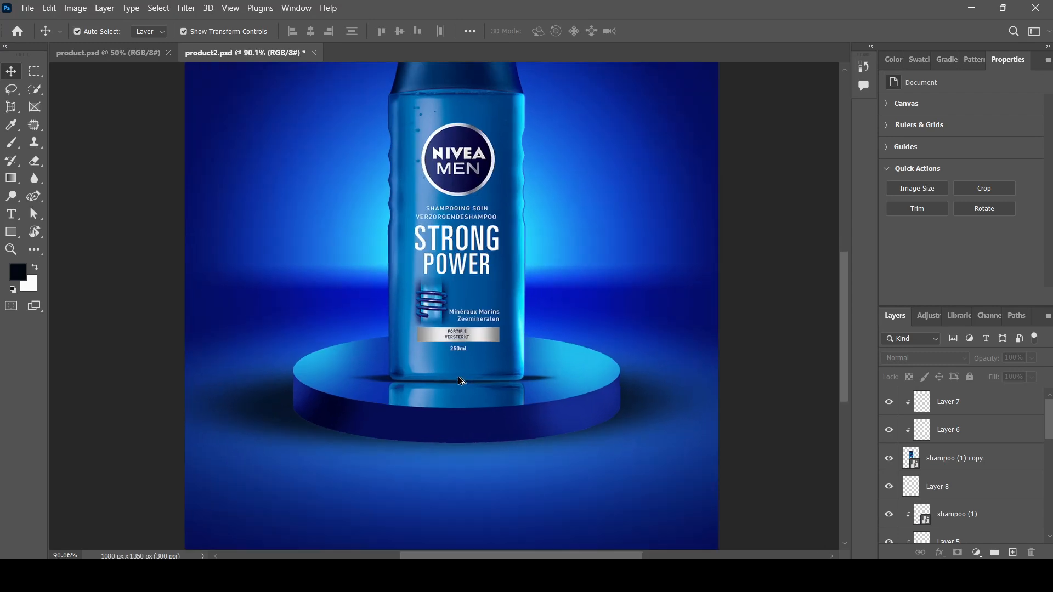
scroll(464, 371, down, 1)
scroll(436, 249, up, 2)
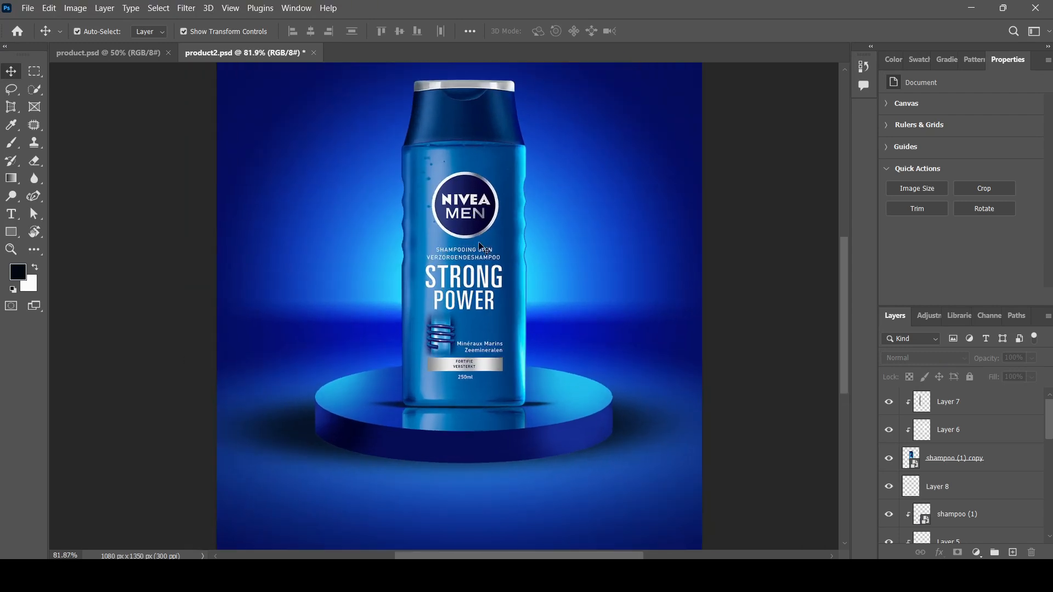
Add a Curves adjustment above Layer 7, clip it to the bottle, brighten the midtones from input 111 to output 173, and compare before and after.
click(486, 168)
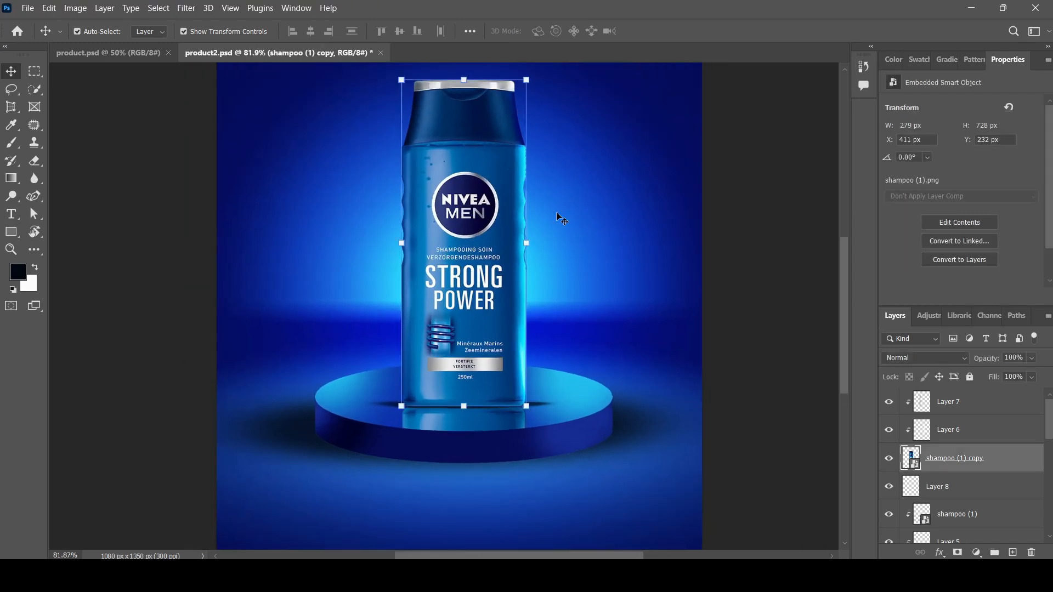
click(1004, 411)
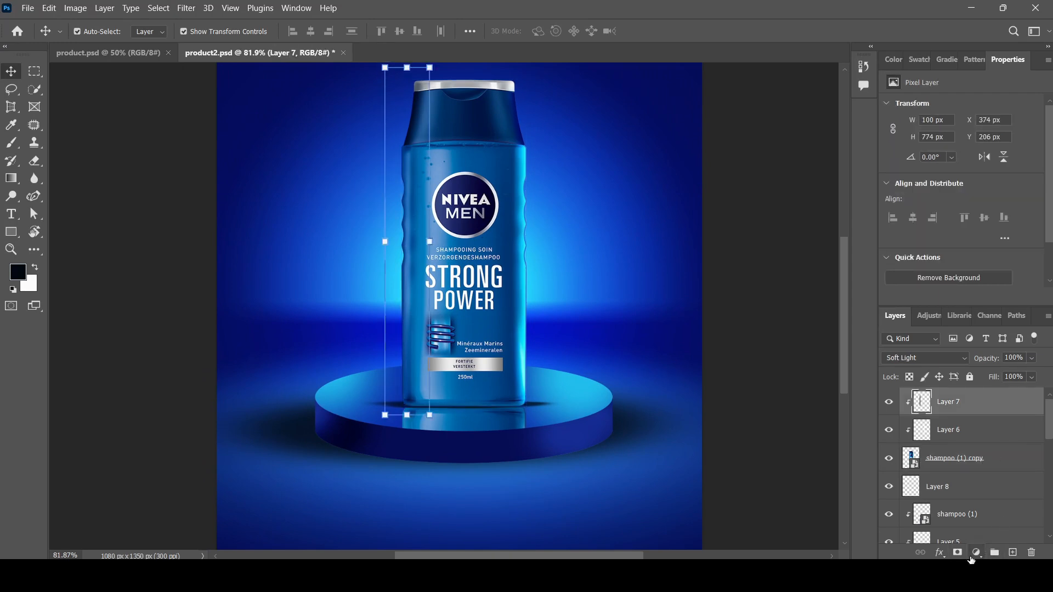
click(975, 384)
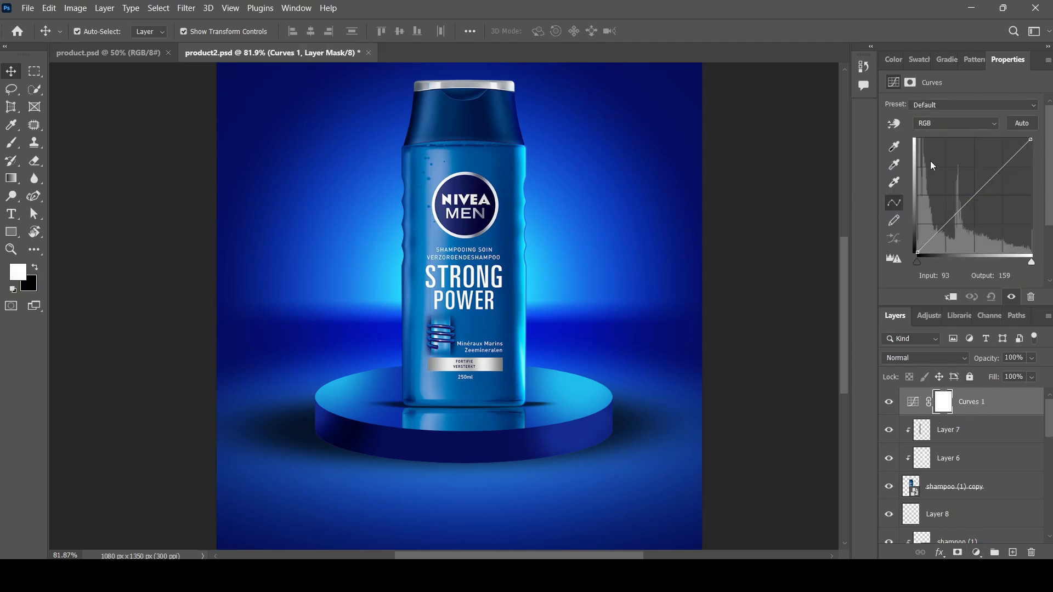
key(ctrl+alt+g)
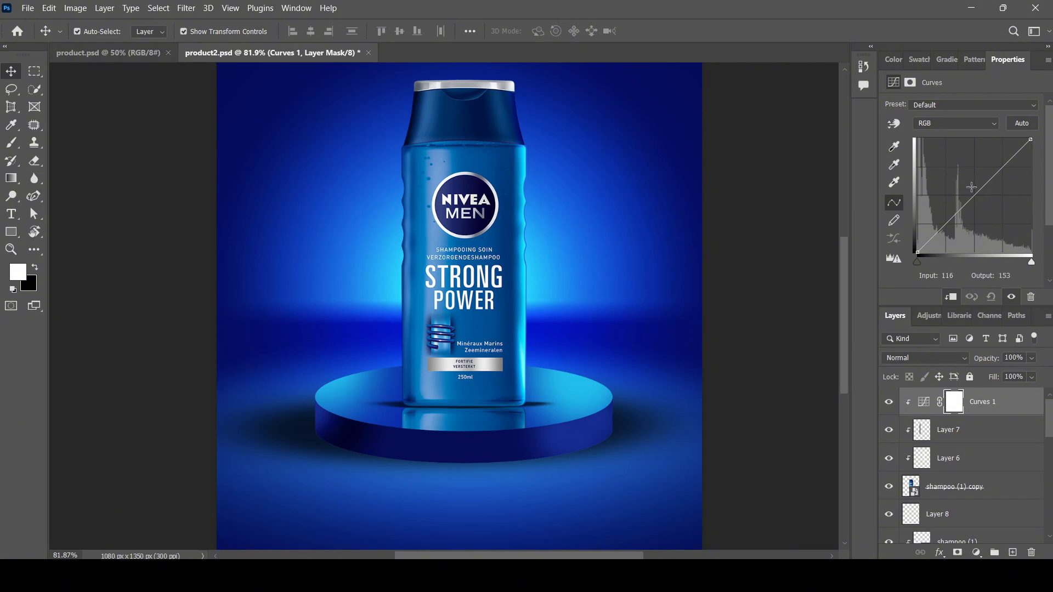
mouse_move(974, 196)
mouse_down()
mouse_move(979, 179)
mouse_move(968, 176)
mouse_up()
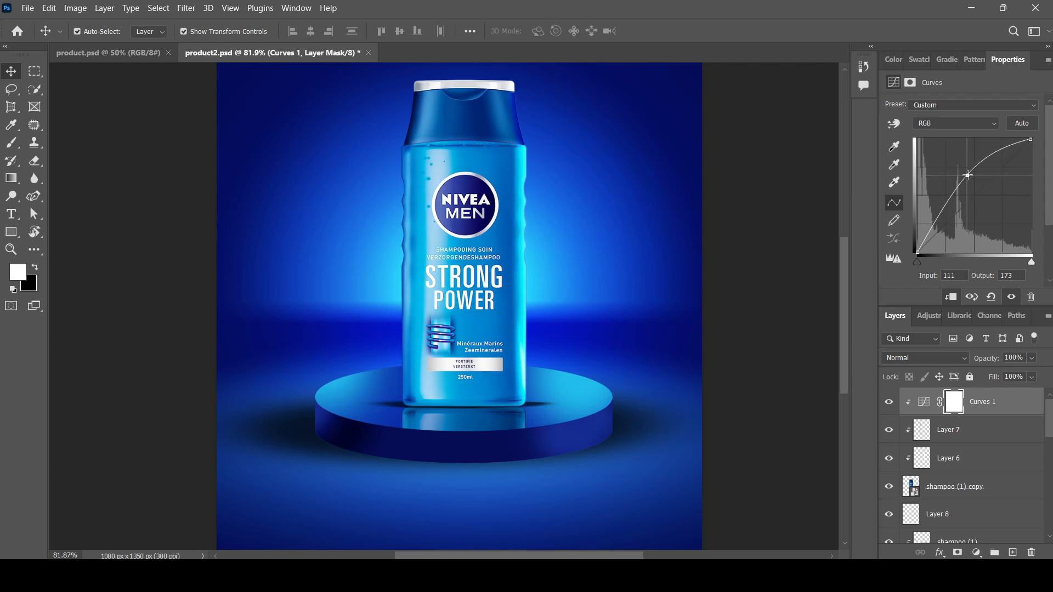
click(890, 405)
click(890, 405)
Soften the contact shadow on Layer 8 with a blur filter, making it about 477 px wide and 38 px high.
scroll(460, 332, down, 5)
scroll(462, 403, up, 6)
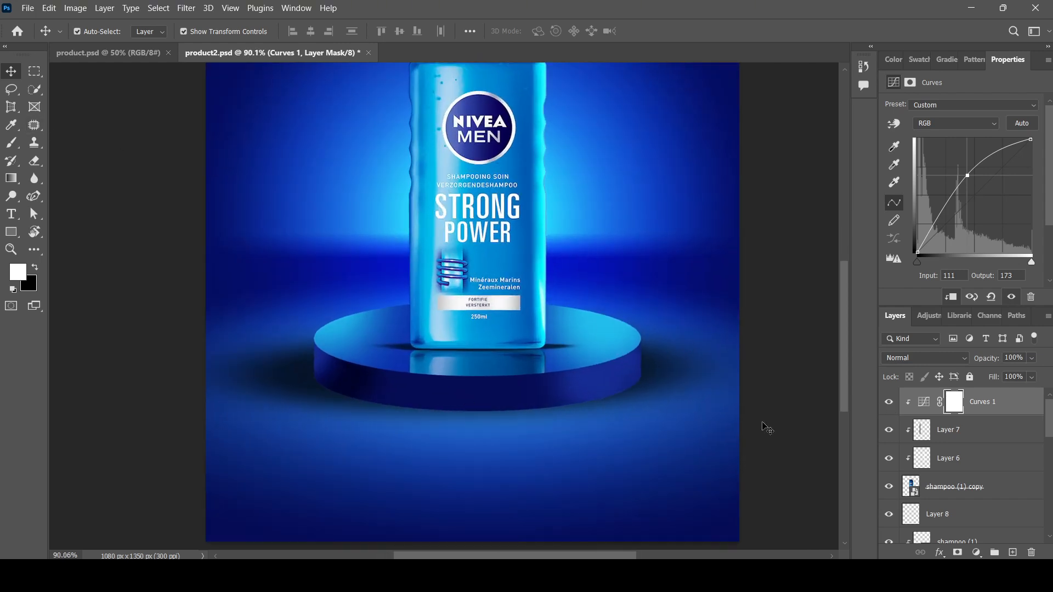
click(795, 397)
scroll(551, 351, up, 6)
click(568, 349)
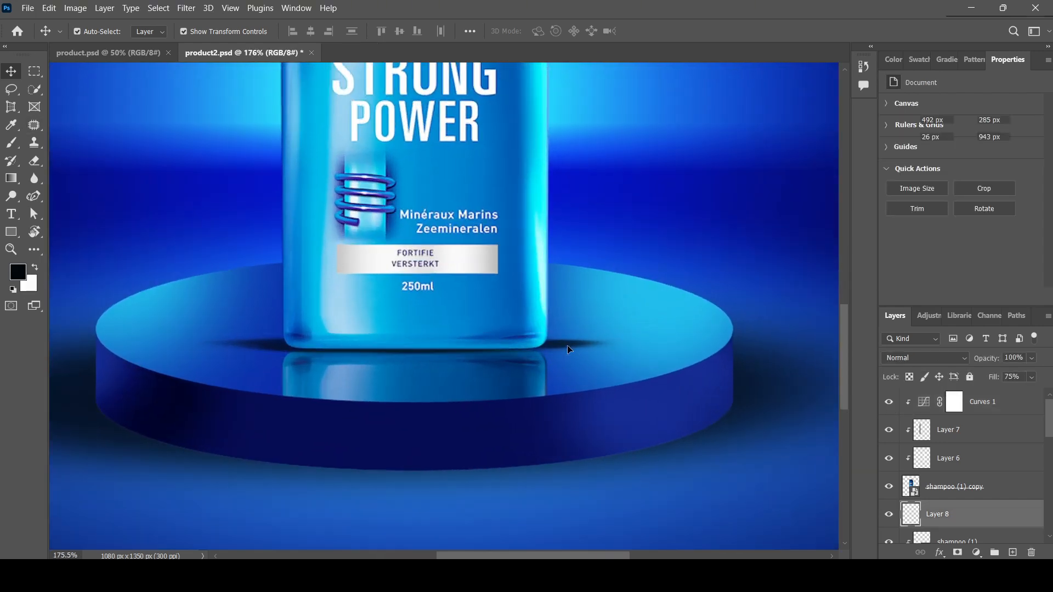
scroll(497, 403, down, 2)
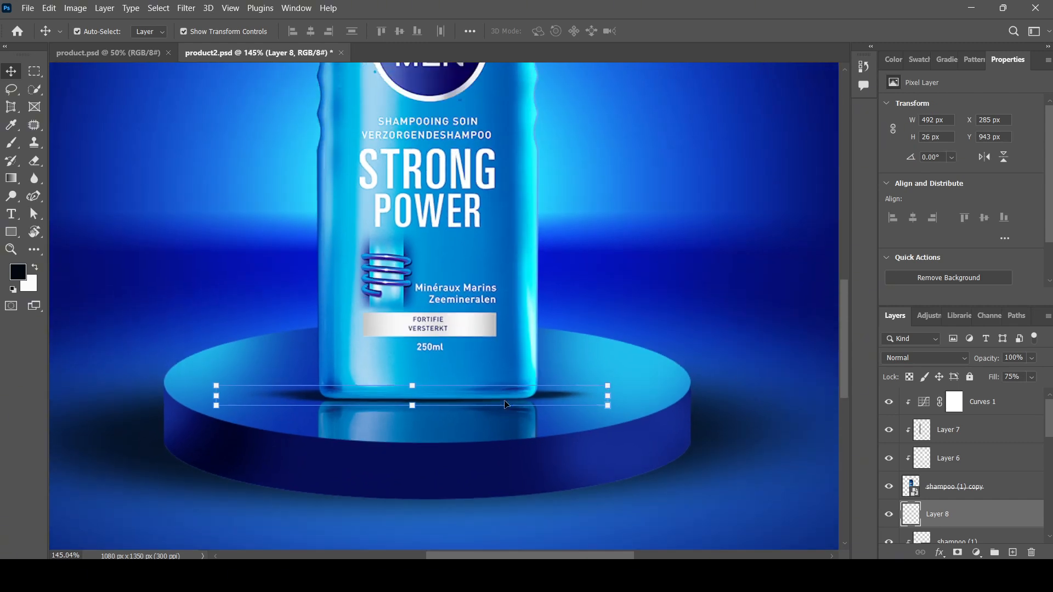
scroll(521, 426, up, 1)
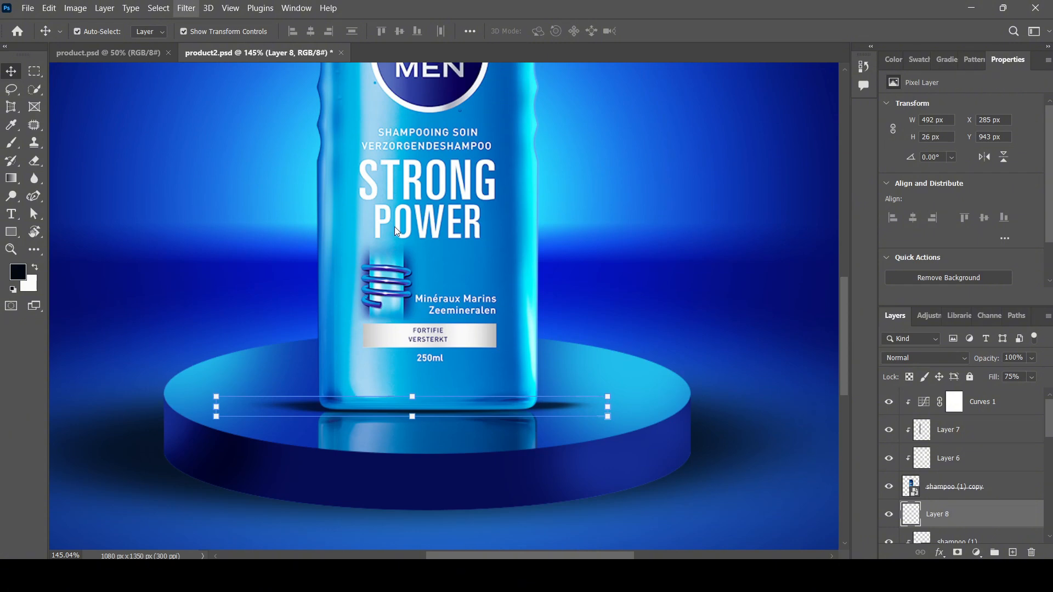
key(h)
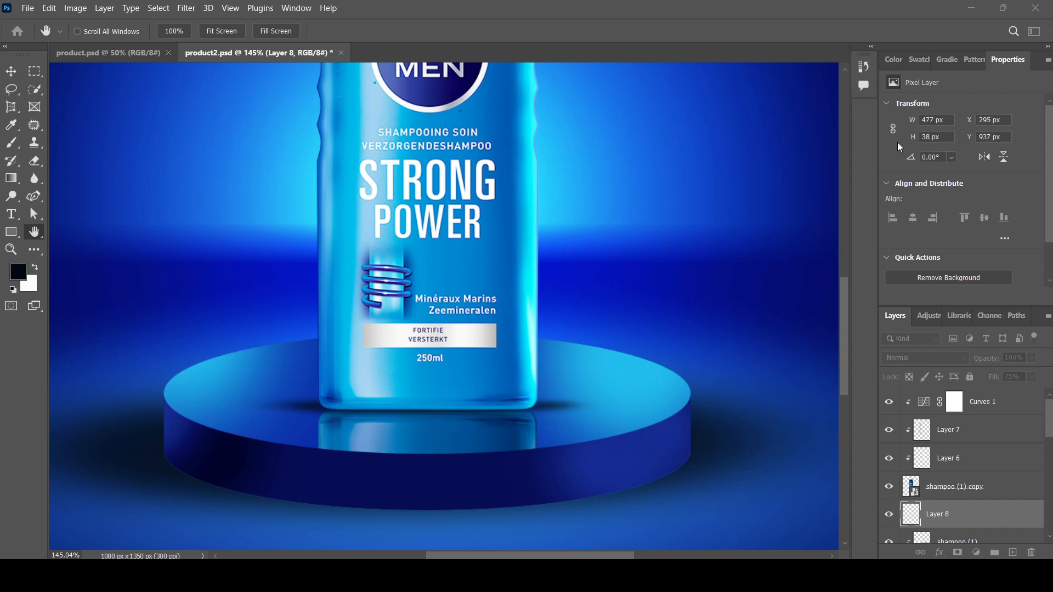
key(v)
scroll(647, 373, down, 2)
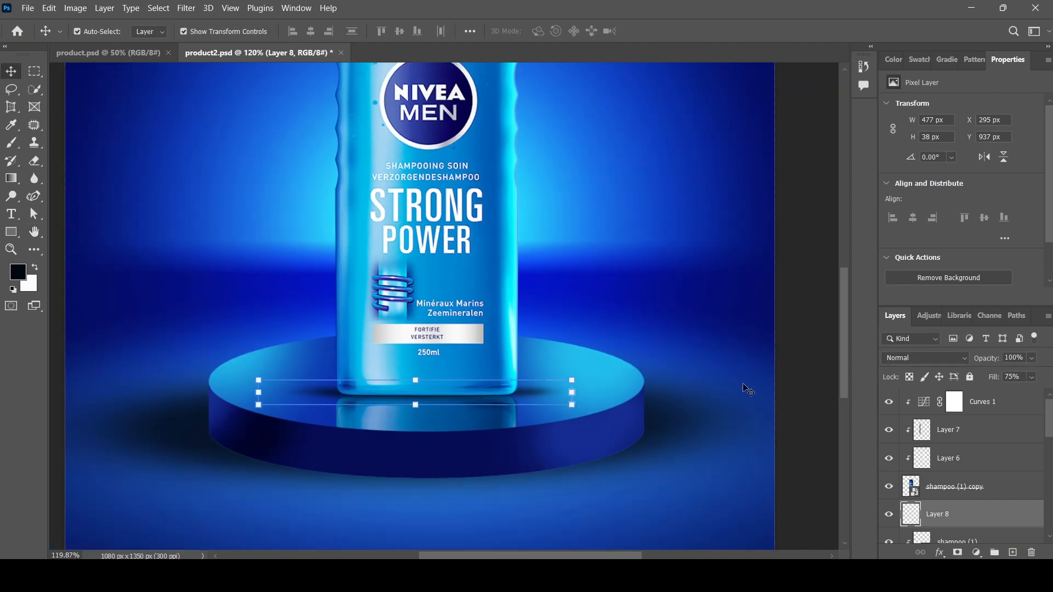
click(811, 371)
Raise Layer 8's fill to about 99% to strengthen the blurred contact shadow under the bottle.
scroll(323, 391, down, 7)
scroll(373, 404, up, 2)
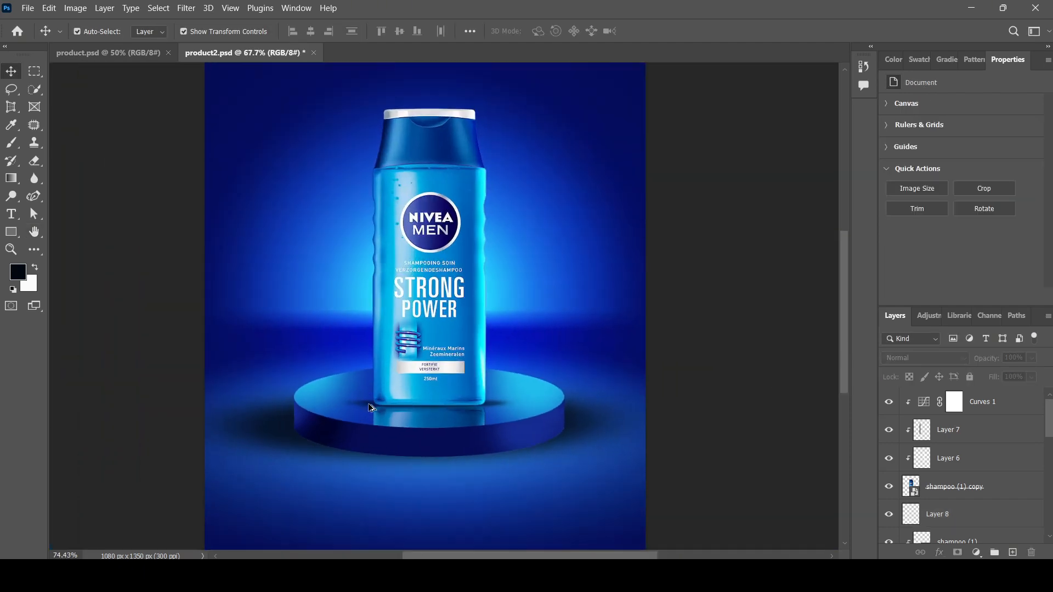
scroll(370, 407, up, 4)
scroll(417, 430, down, 2)
scroll(322, 414, up, 1)
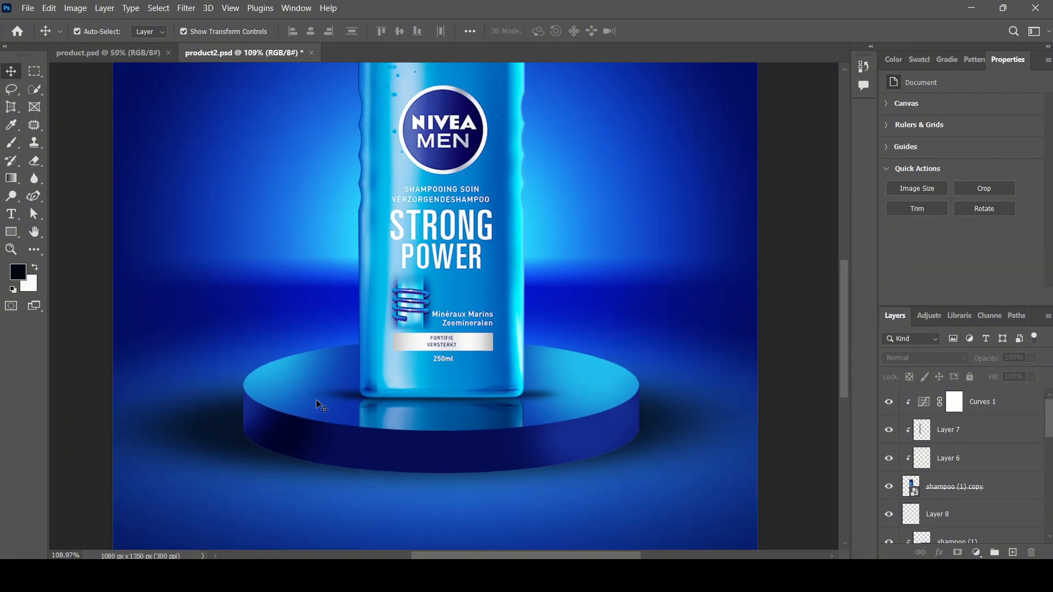
click(546, 401)
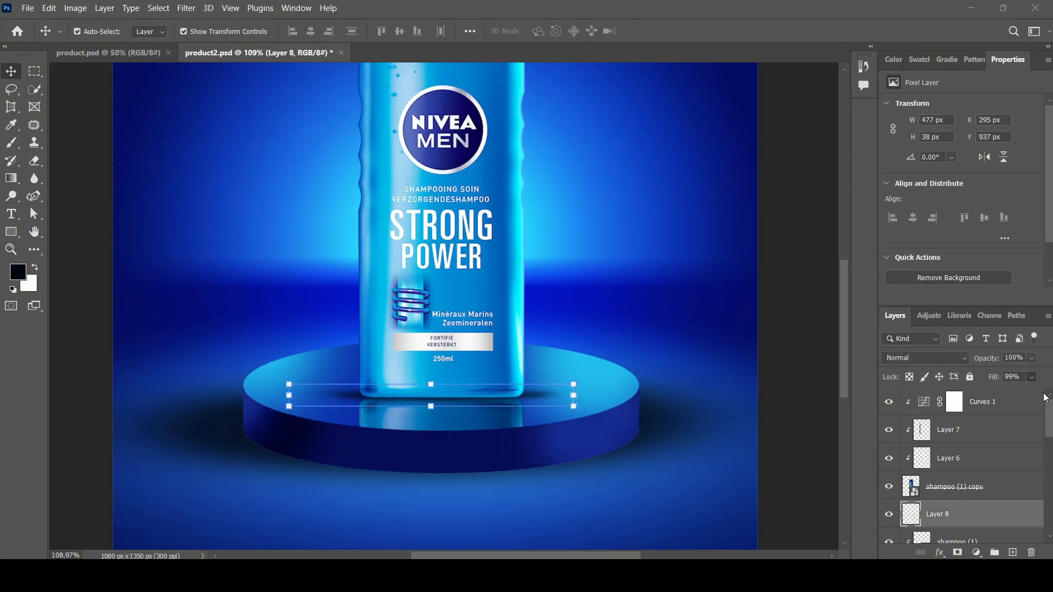
click(521, 442)
scroll(521, 441, down, 3)
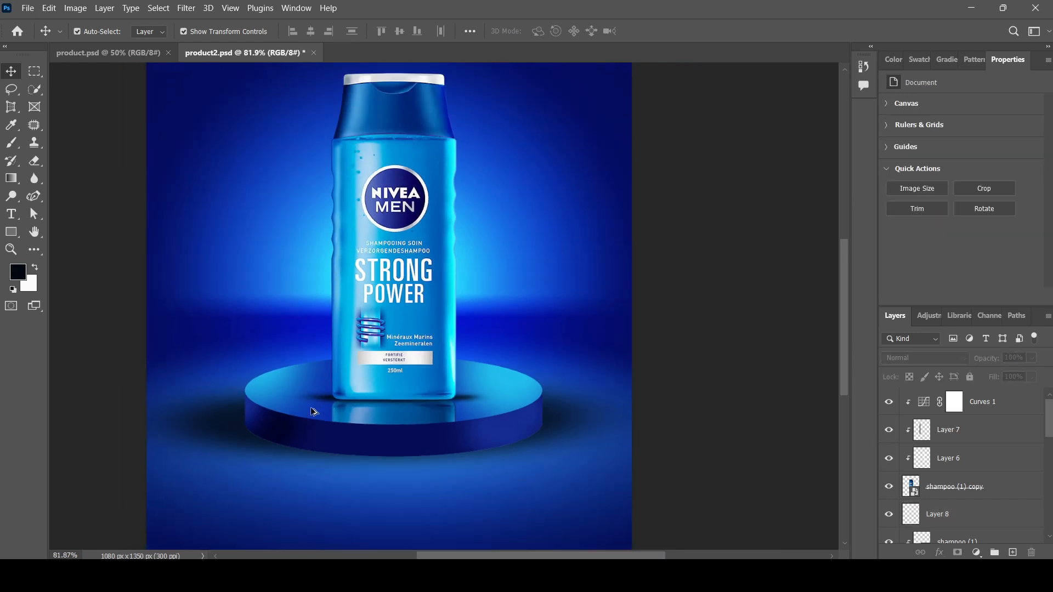